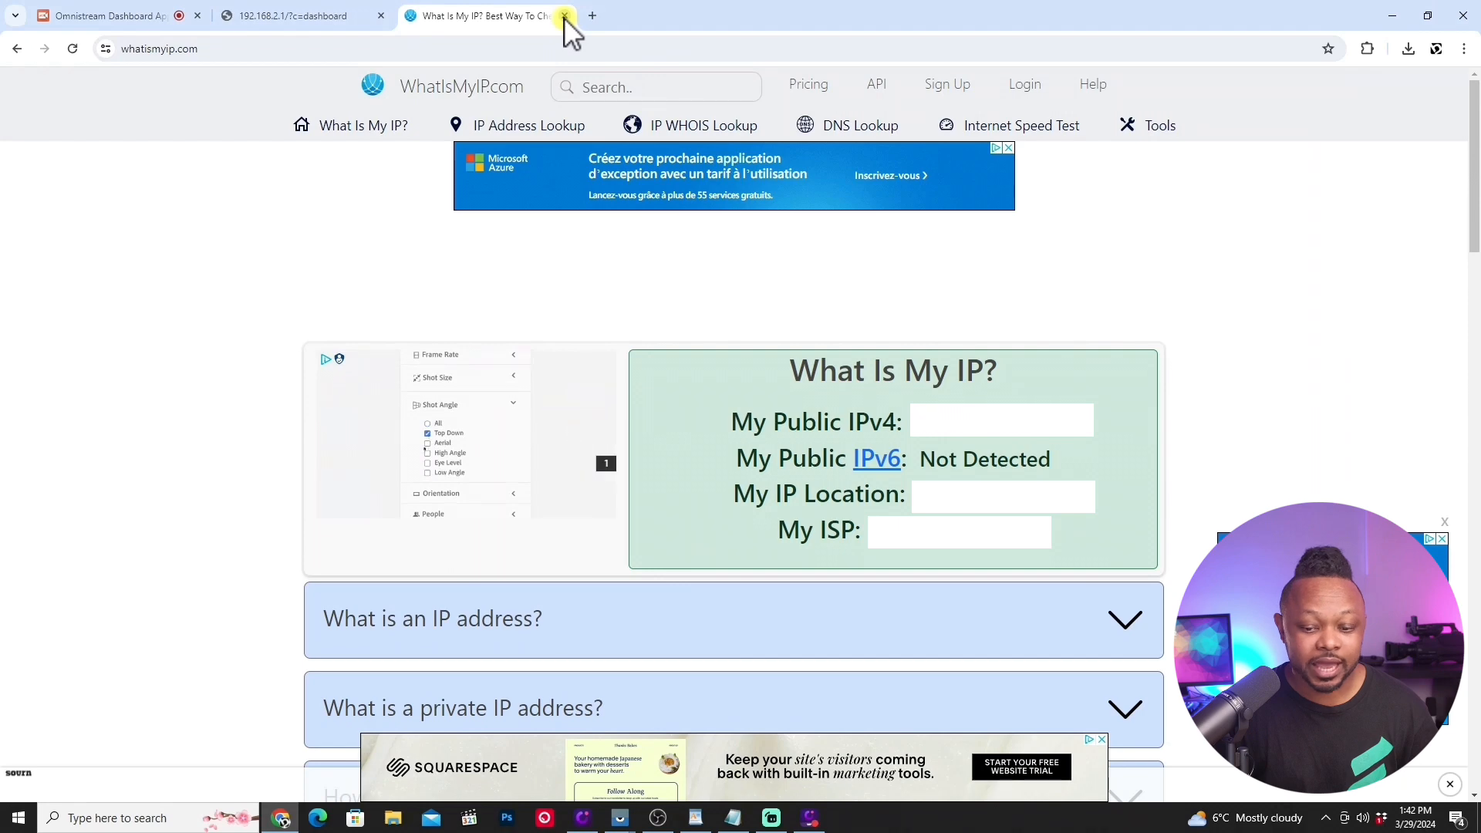
# Step: Close the WhatIsMyIP page, get the browser out of the way, and open Command Prompt
pyautogui.click(563, 15)
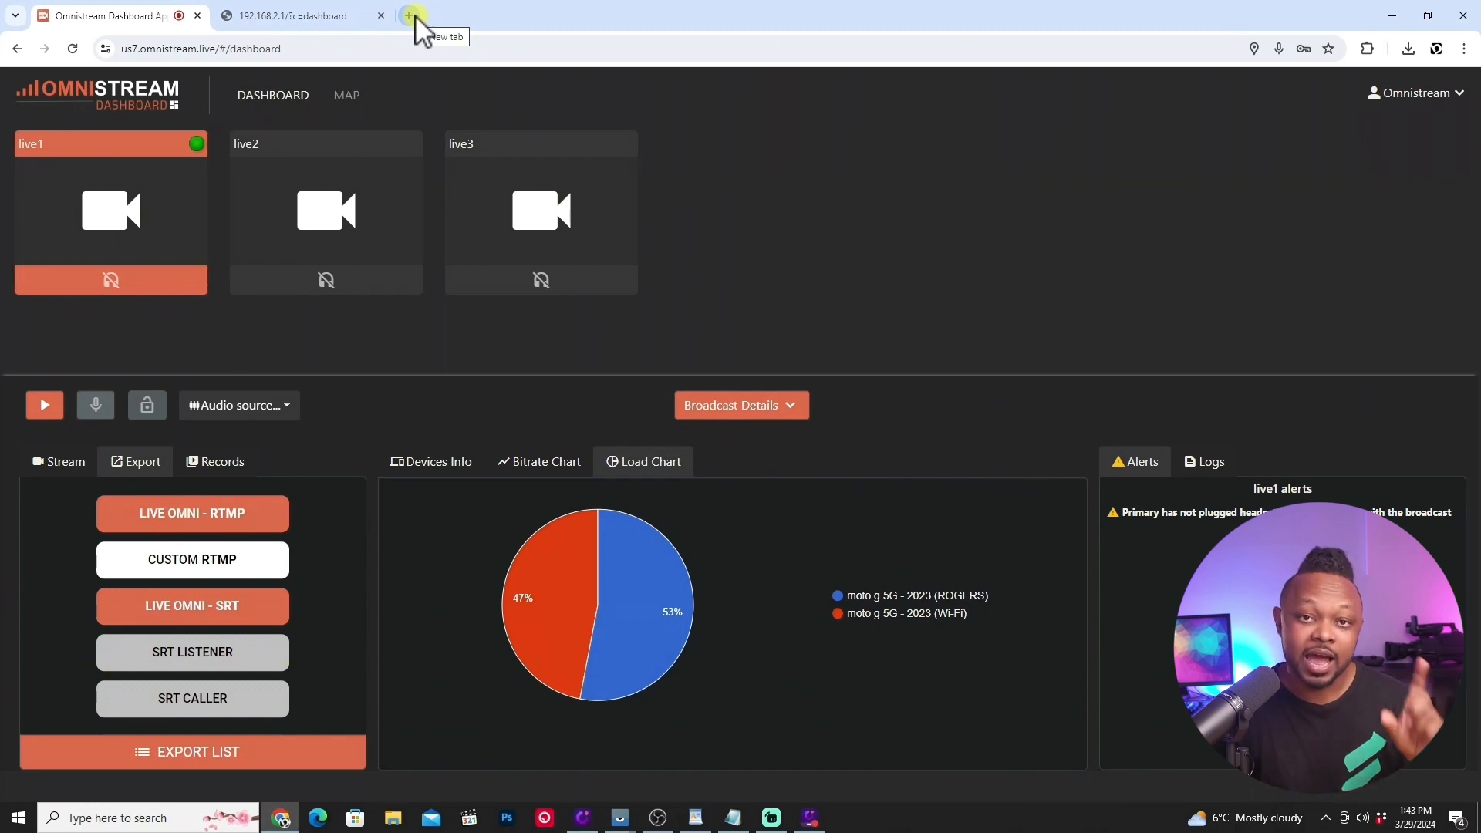
pyautogui.click(1390, 17)
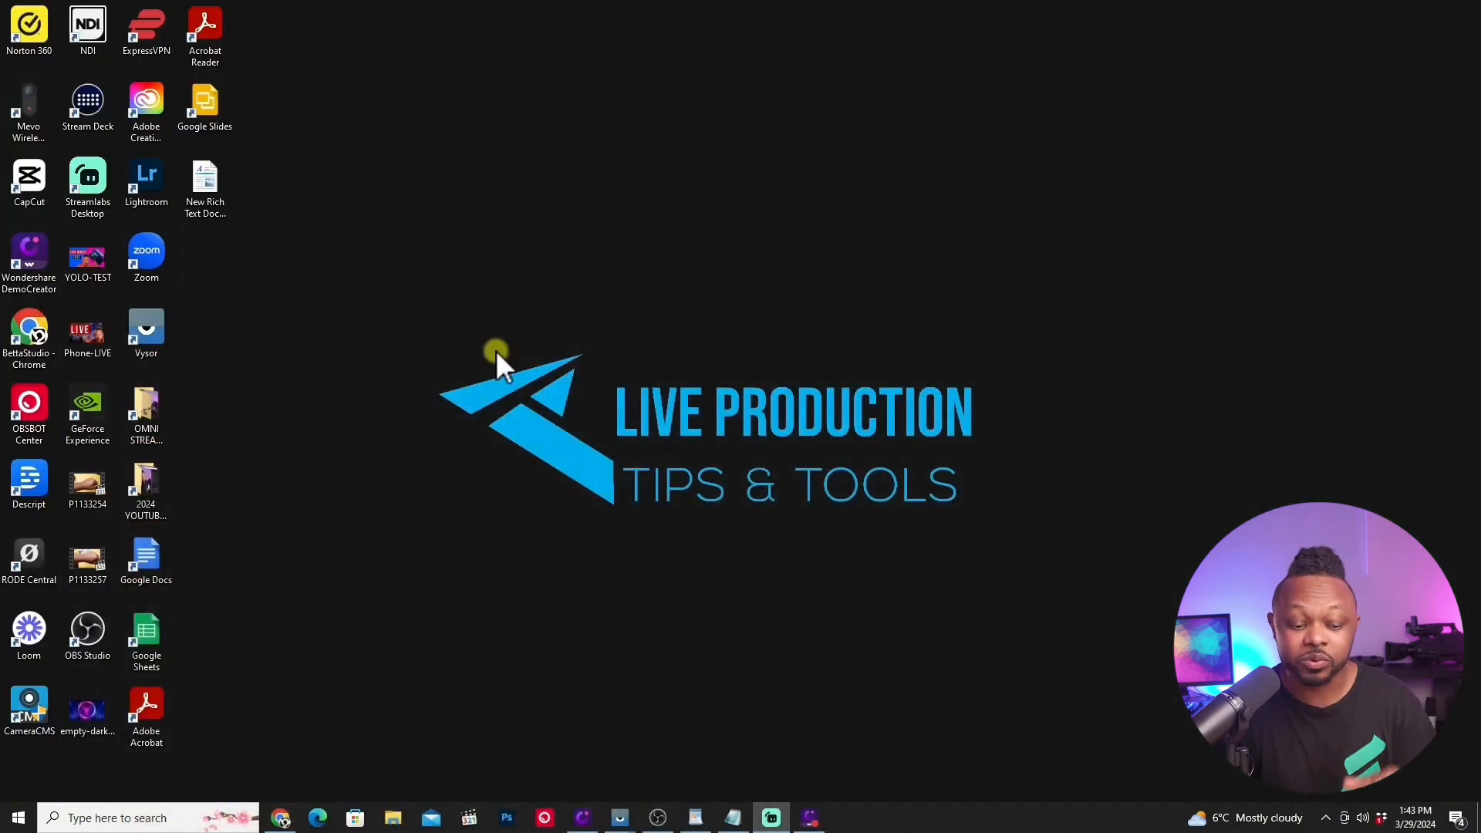
pyautogui.click(107, 821)
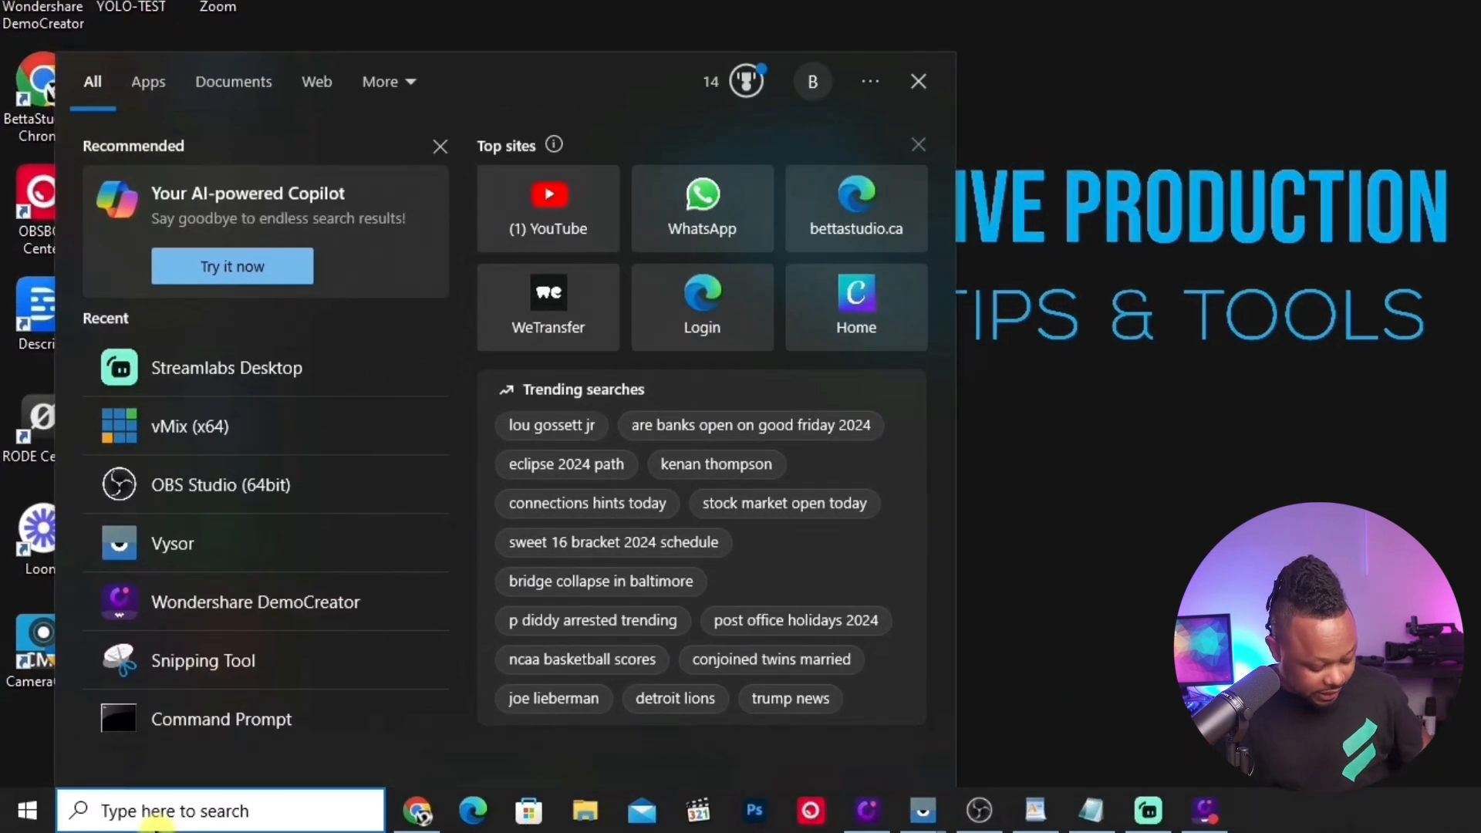
pyautogui.write('coma')
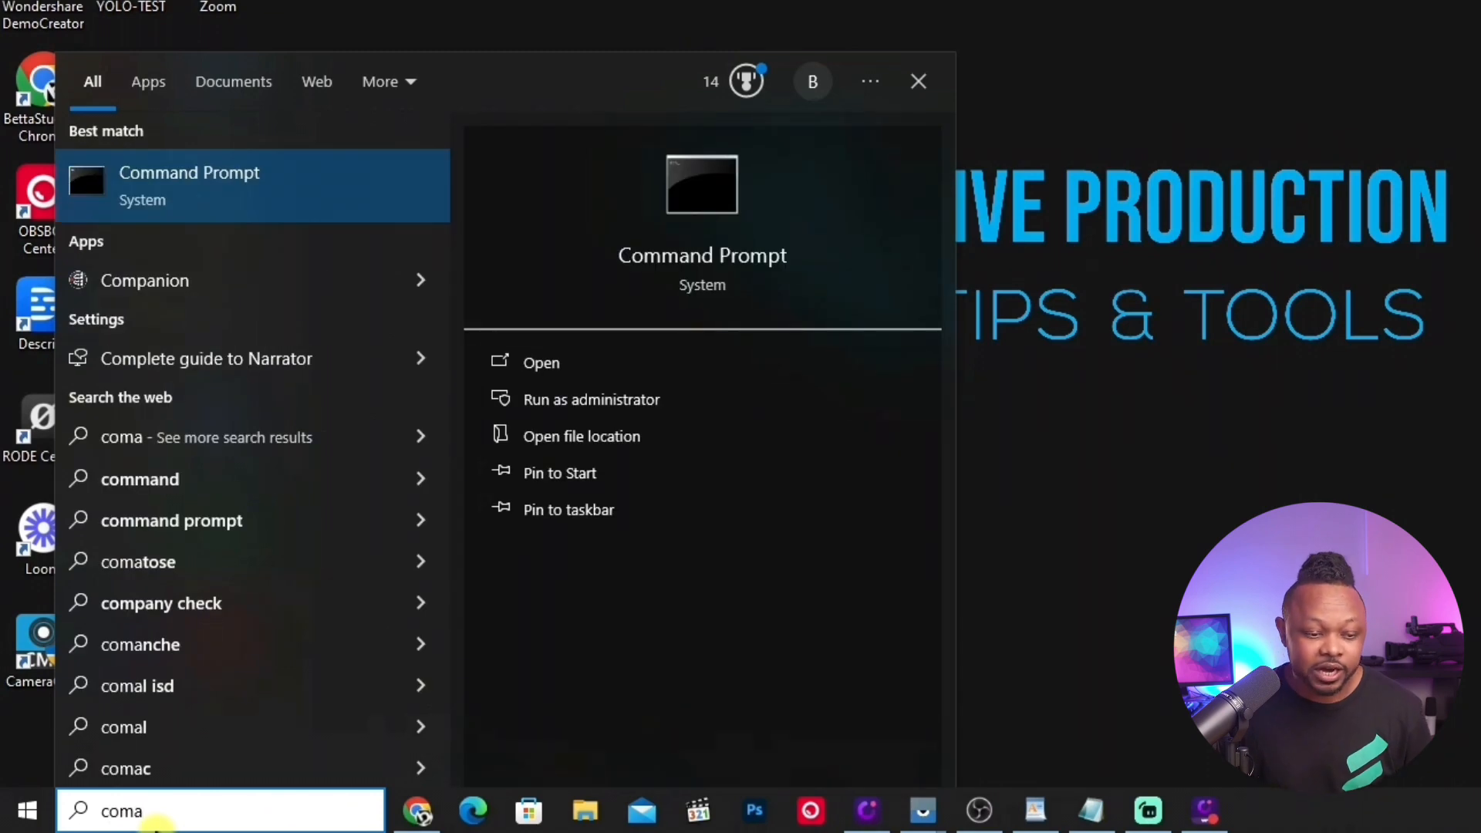
pyautogui.click(662, 189)
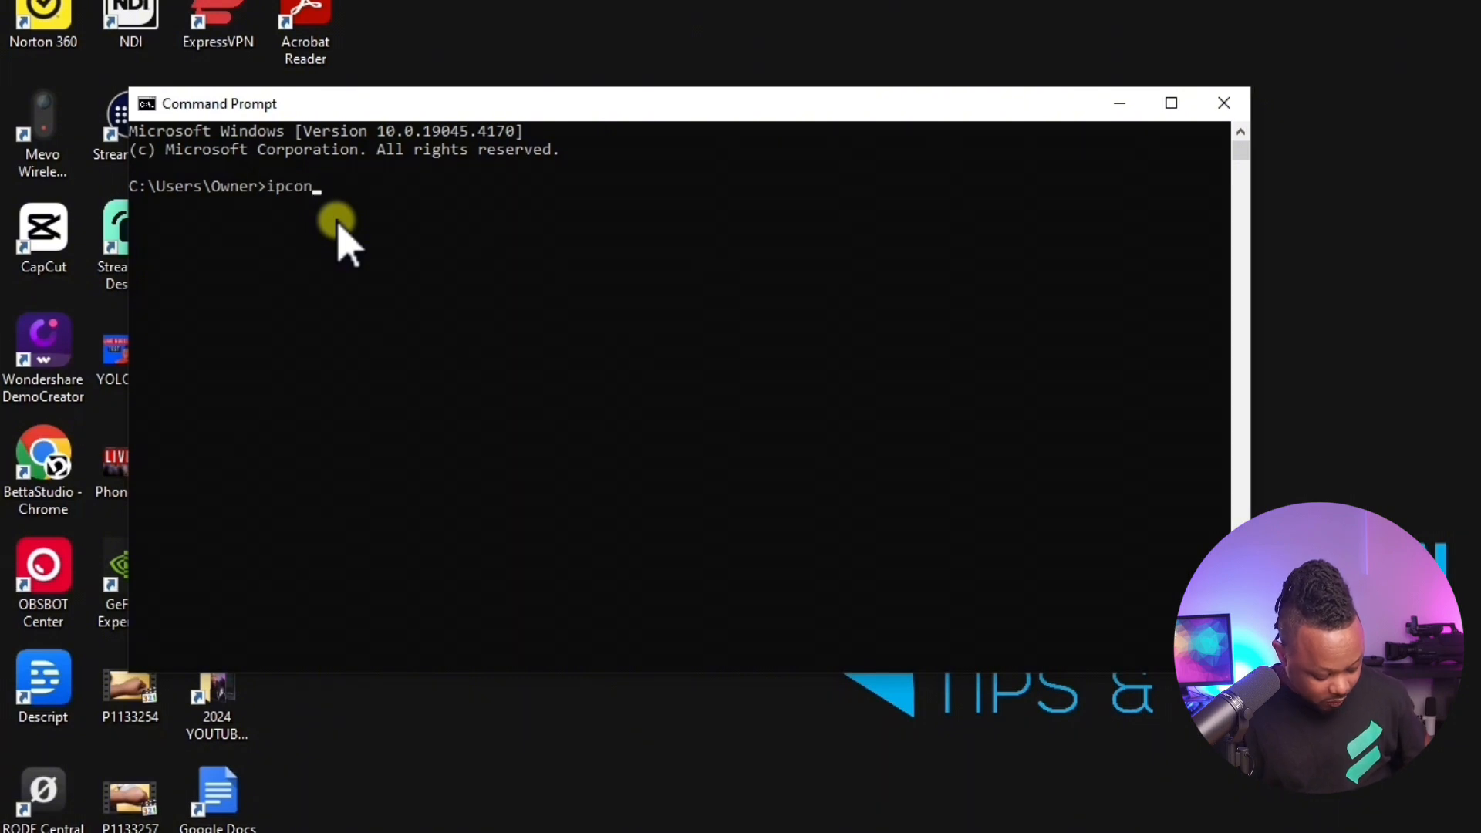
# Step: Run ipconfig and locate the Ethernet adapter's IPv4 address in the output
pyautogui.write('ipconfig')
pyautogui.press('Return')
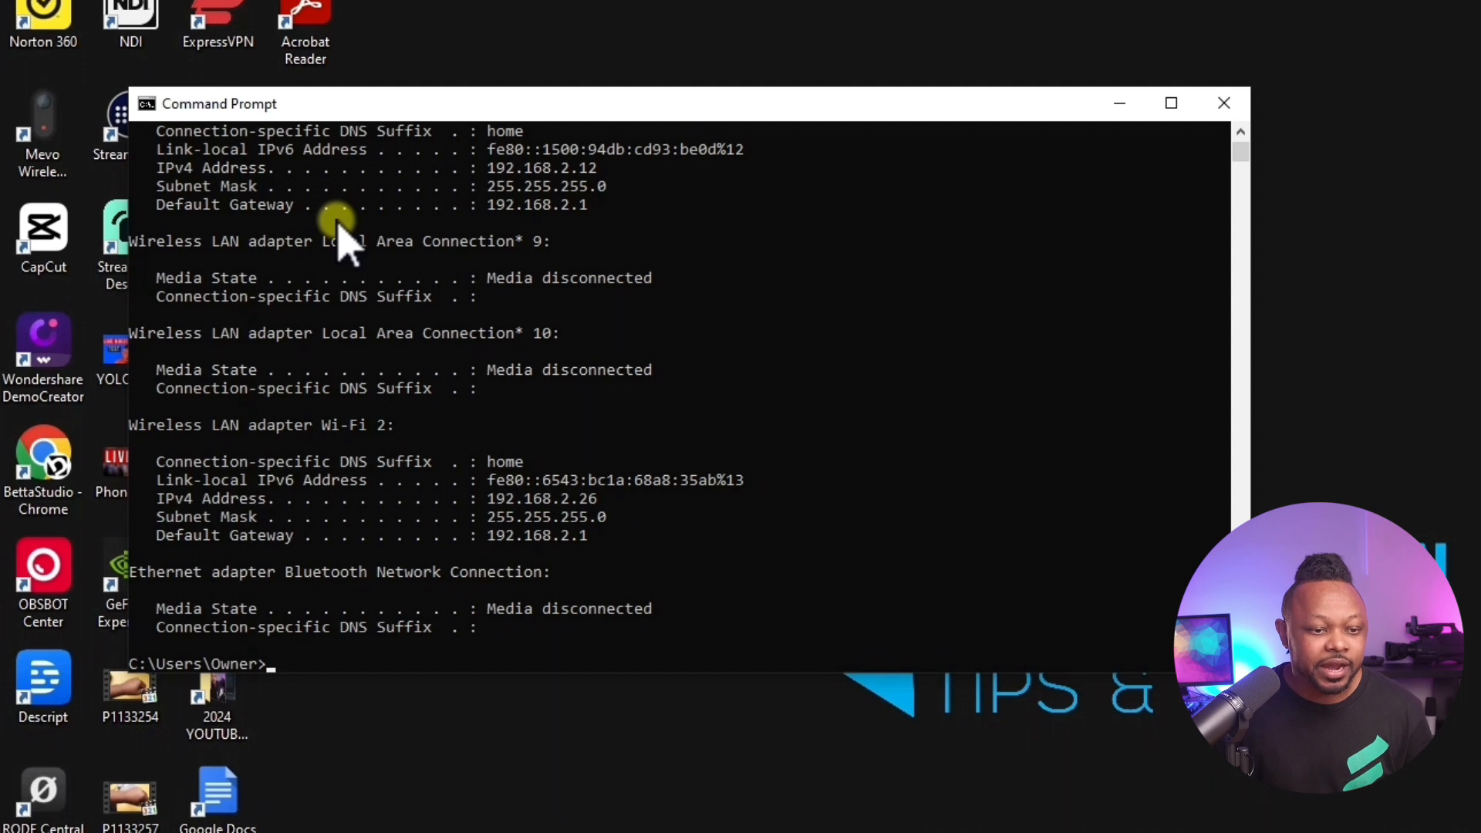
pyautogui.scroll(1, 424, 216)
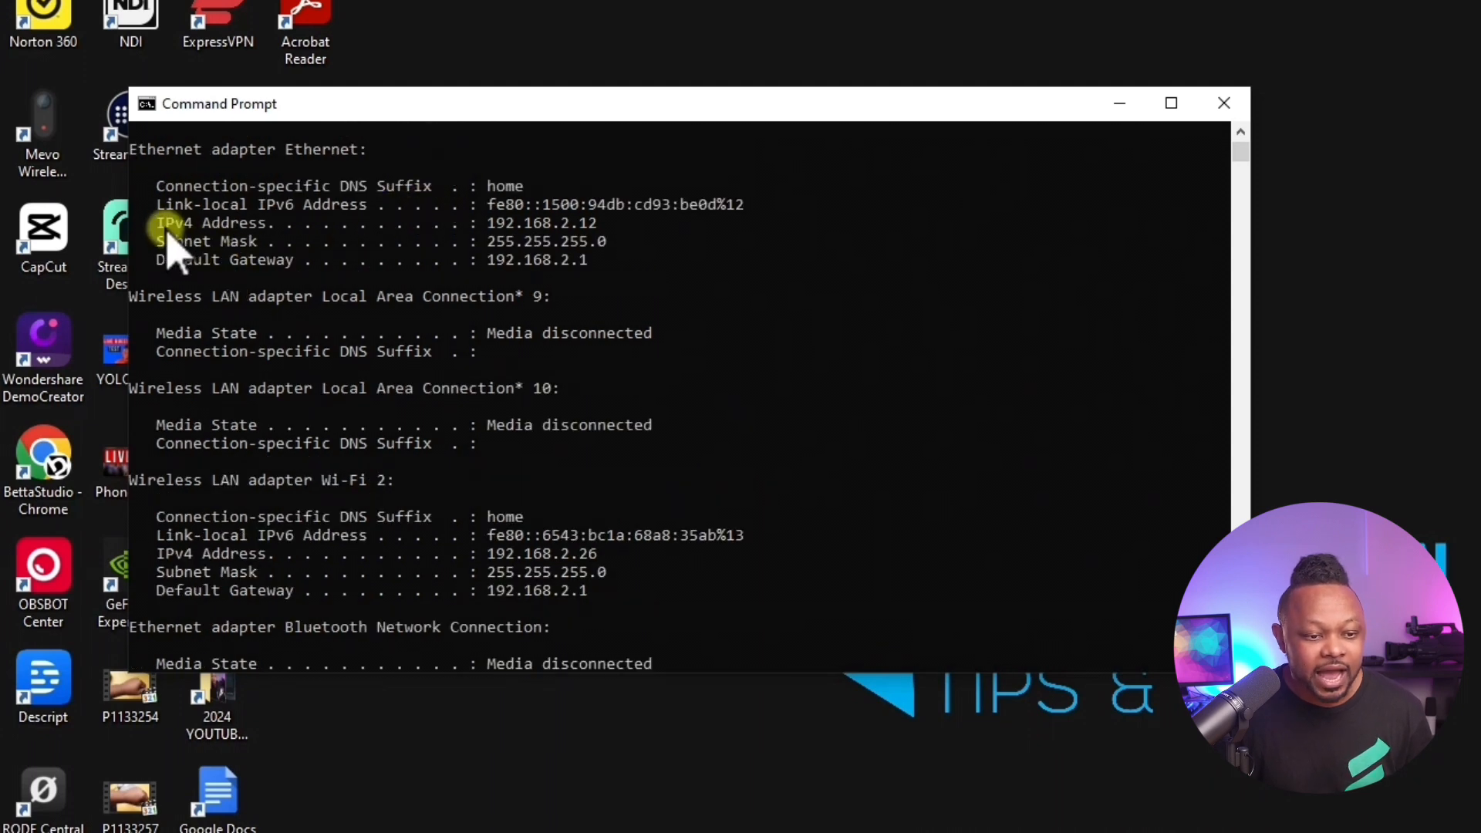
pyautogui.moveTo(158, 224); pyautogui.dragTo(267, 225)
pyautogui.moveTo(489, 223); pyautogui.dragTo(603, 227)
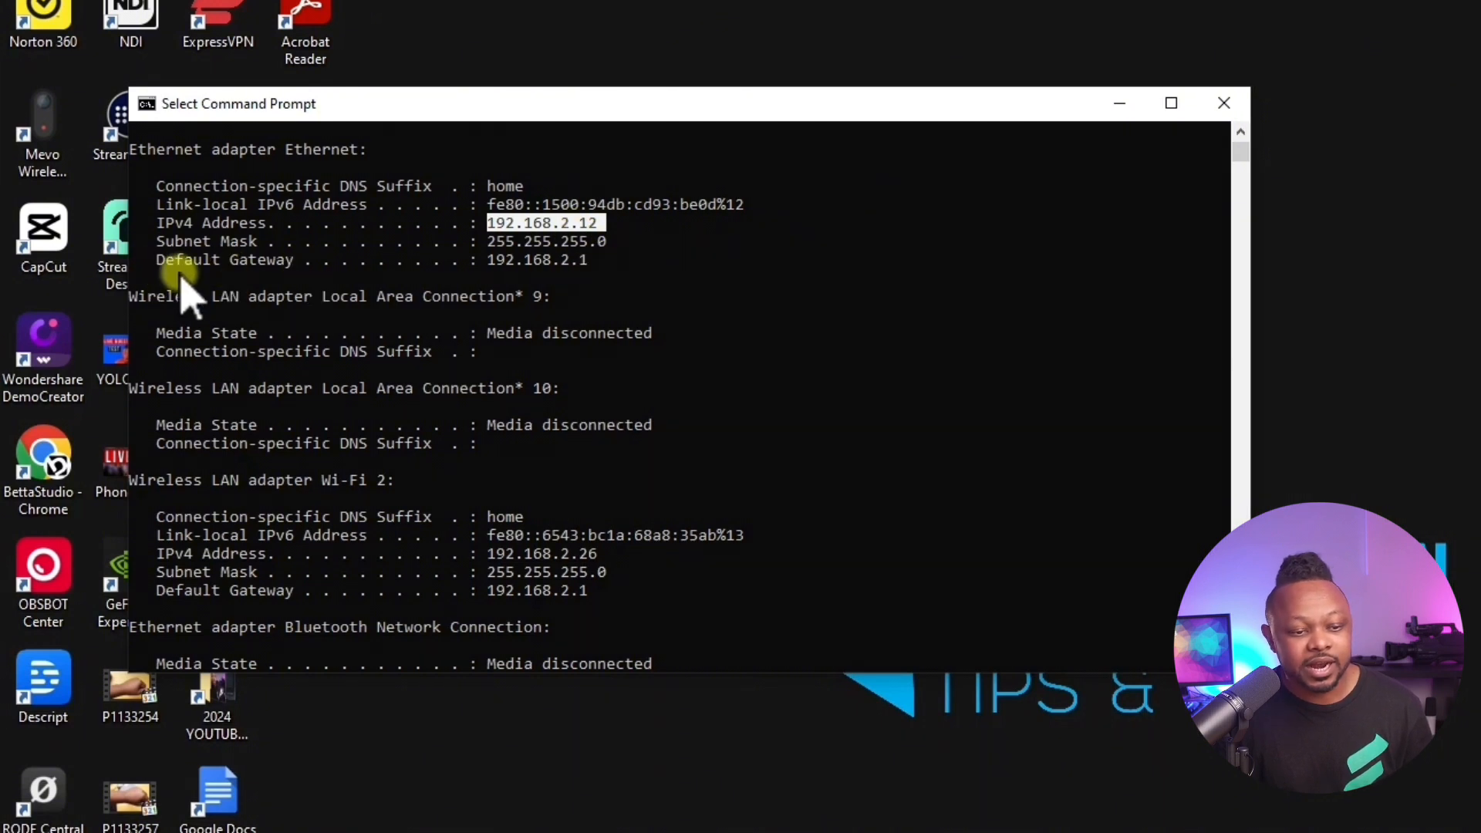
# Step: Copy the Ethernet adapter's default gateway address, 192.168.2.1, and open it in a new browser tab
pyautogui.moveTo(489, 261); pyautogui.dragTo(596, 266)
pyautogui.hotkey('ctrl', 'c')
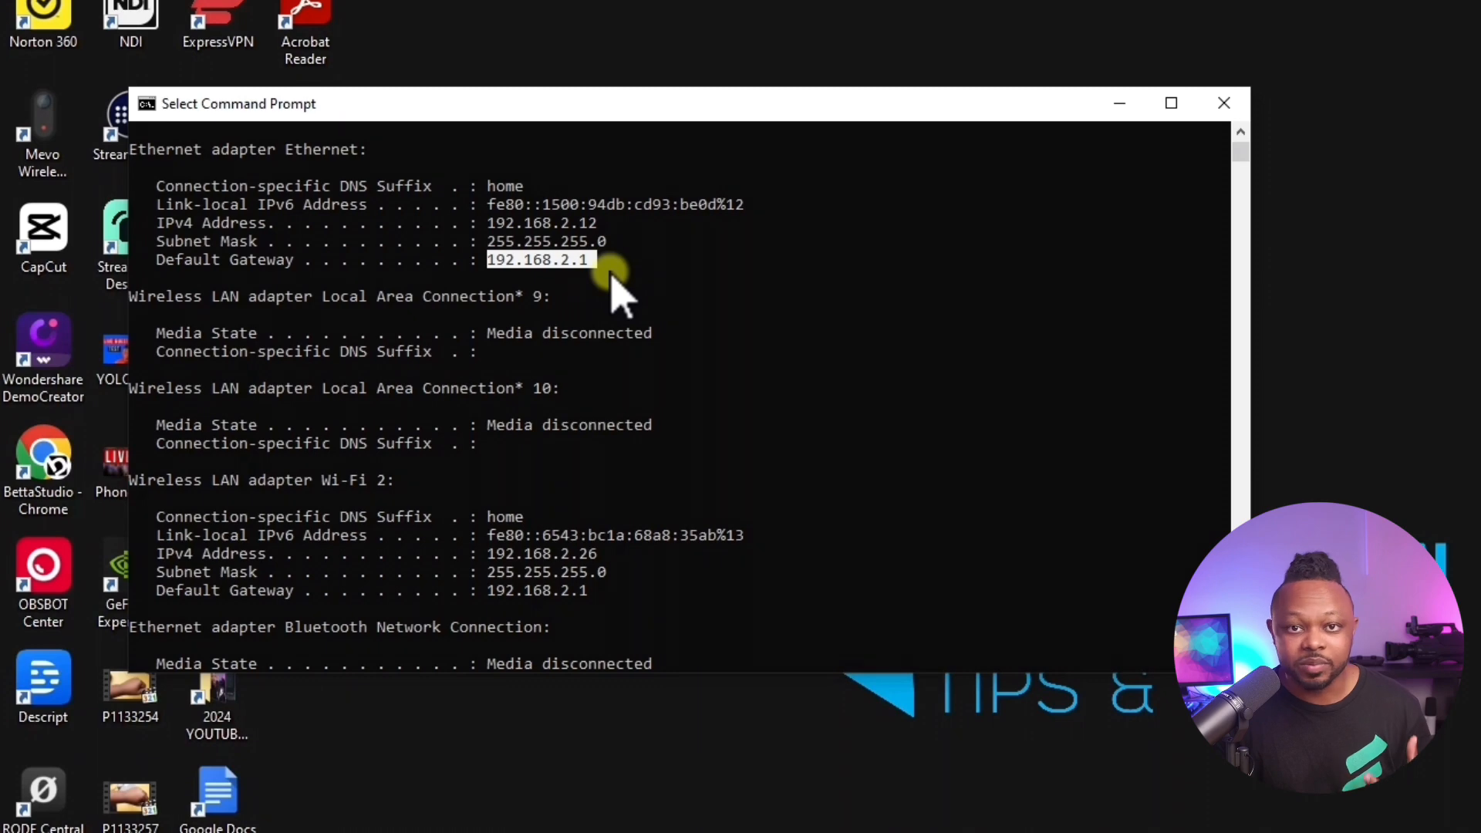
pyautogui.rightClick(568, 263)
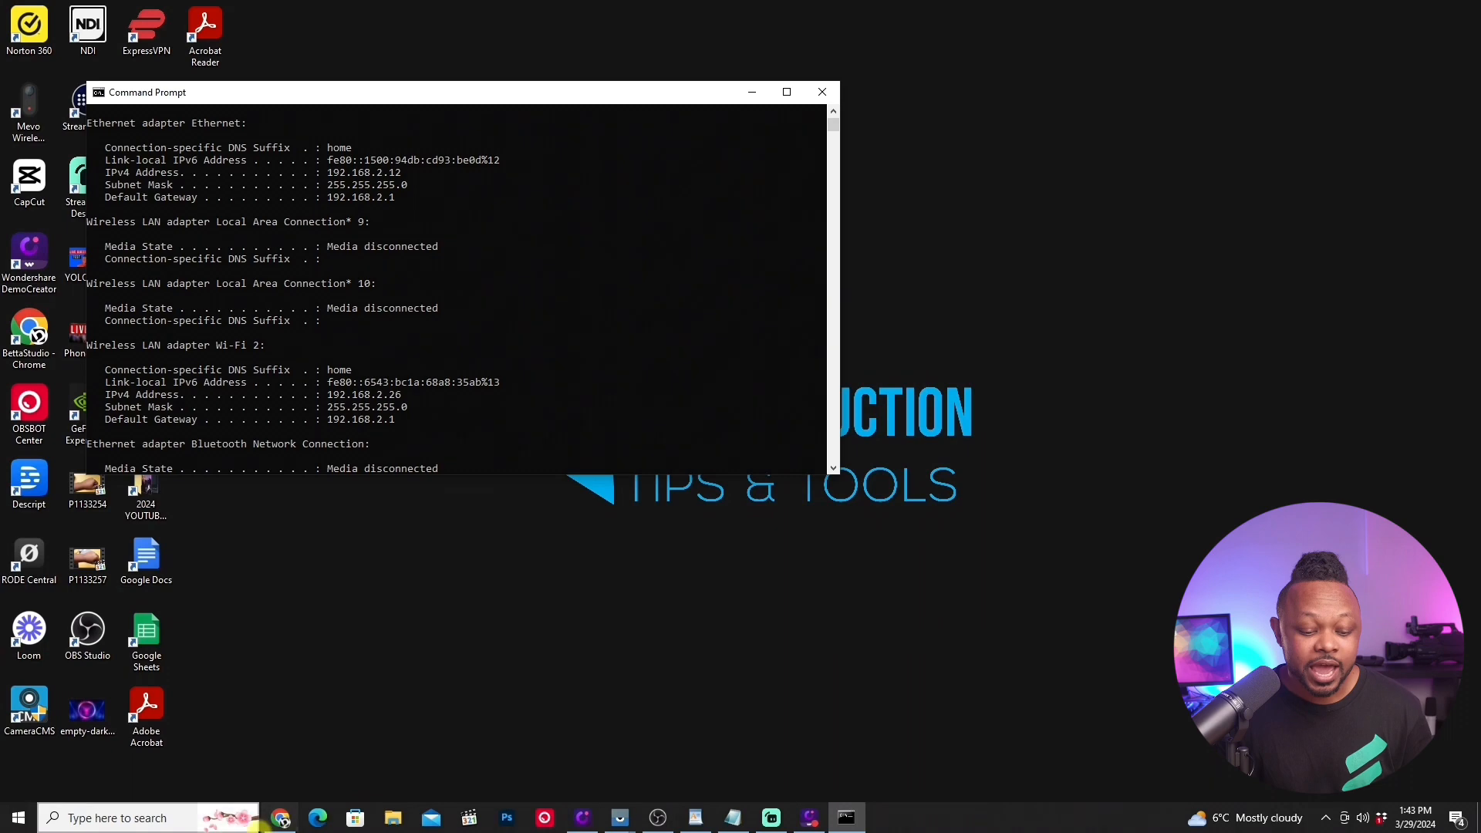
pyautogui.click(280, 818)
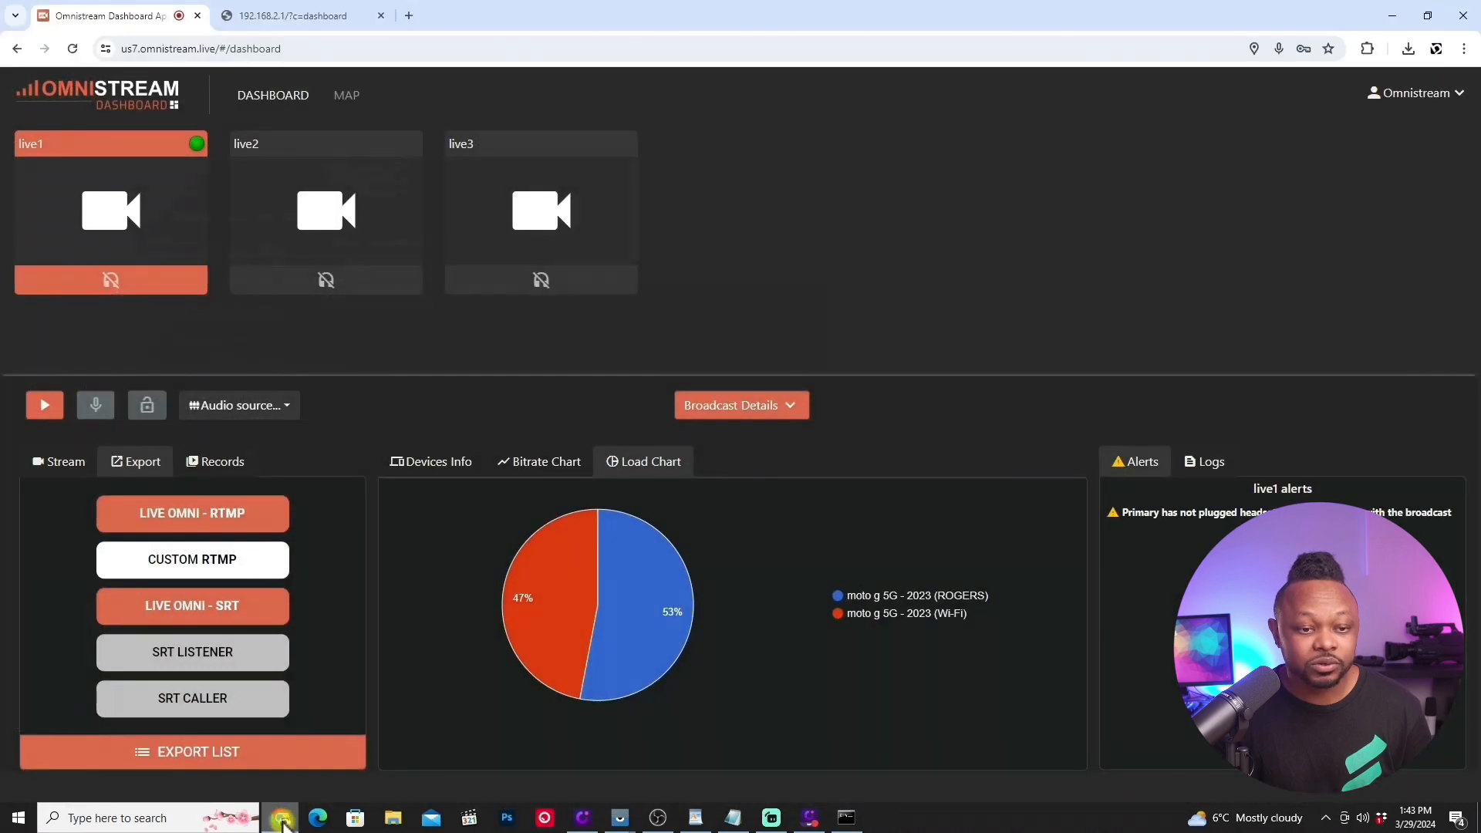
pyautogui.hotkey('ctrl', 't')
pyautogui.rightClick(224, 48)
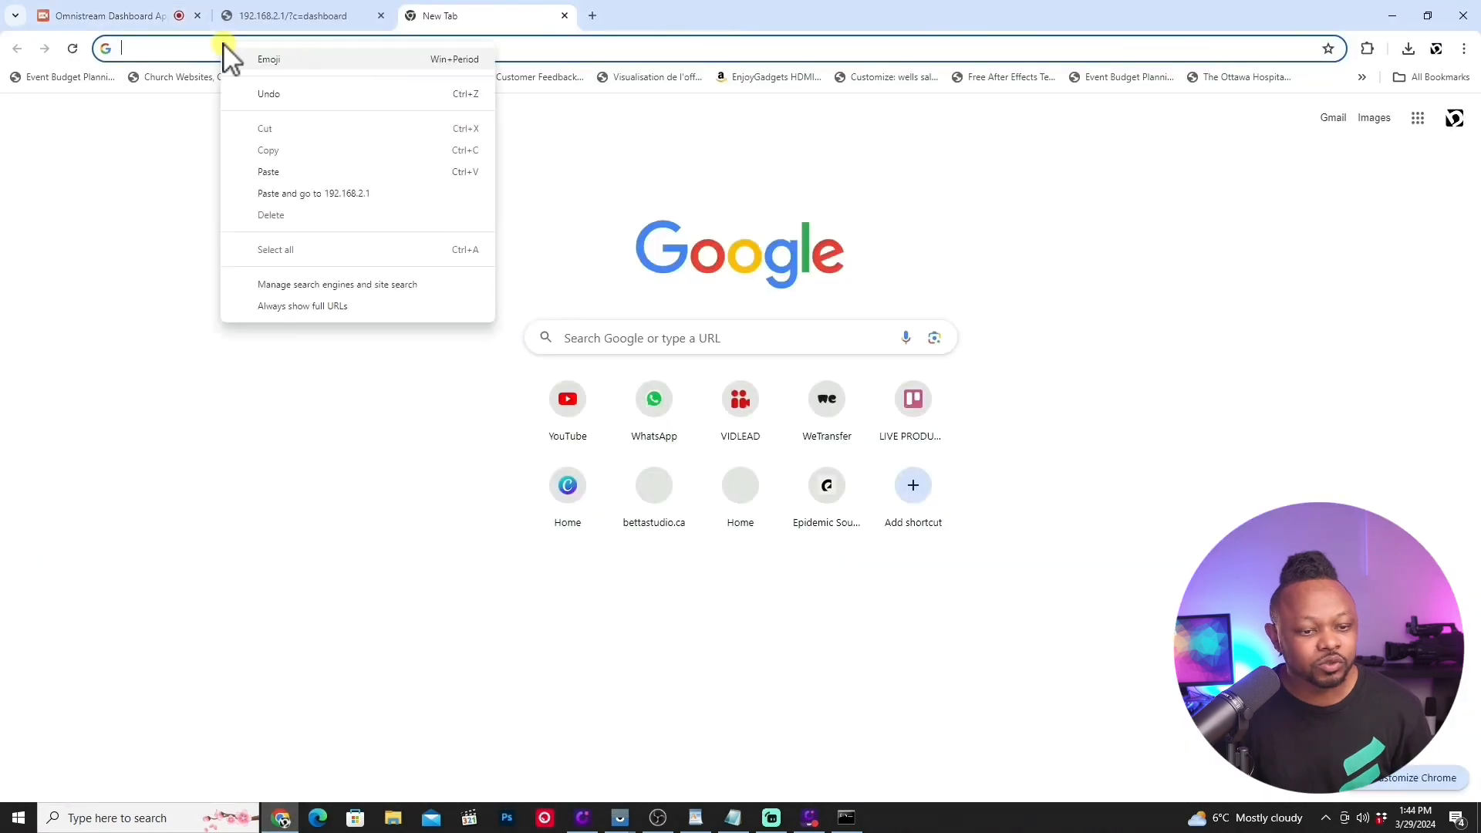
pyautogui.click(293, 172)
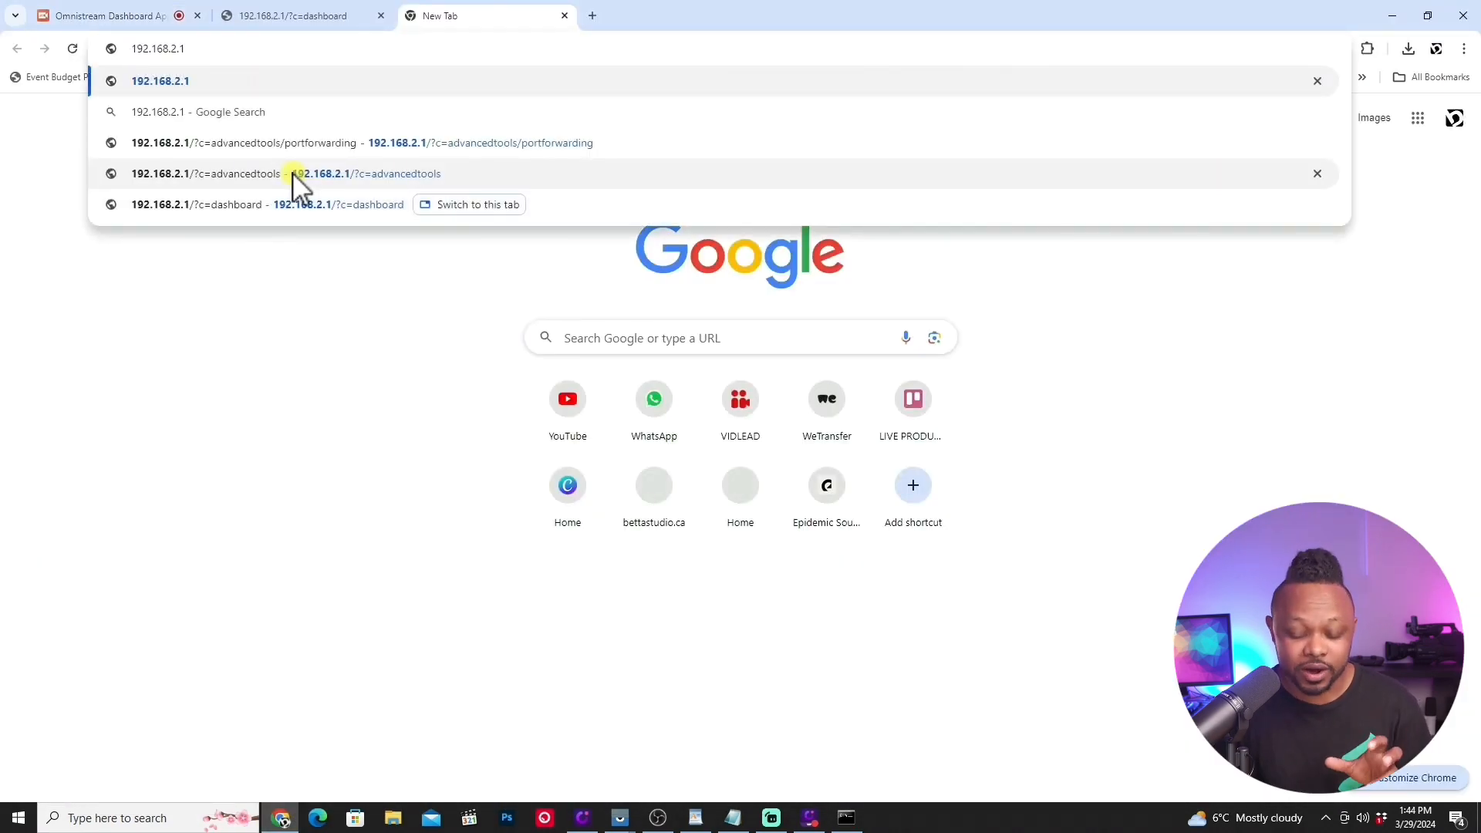
pyautogui.press('Return')
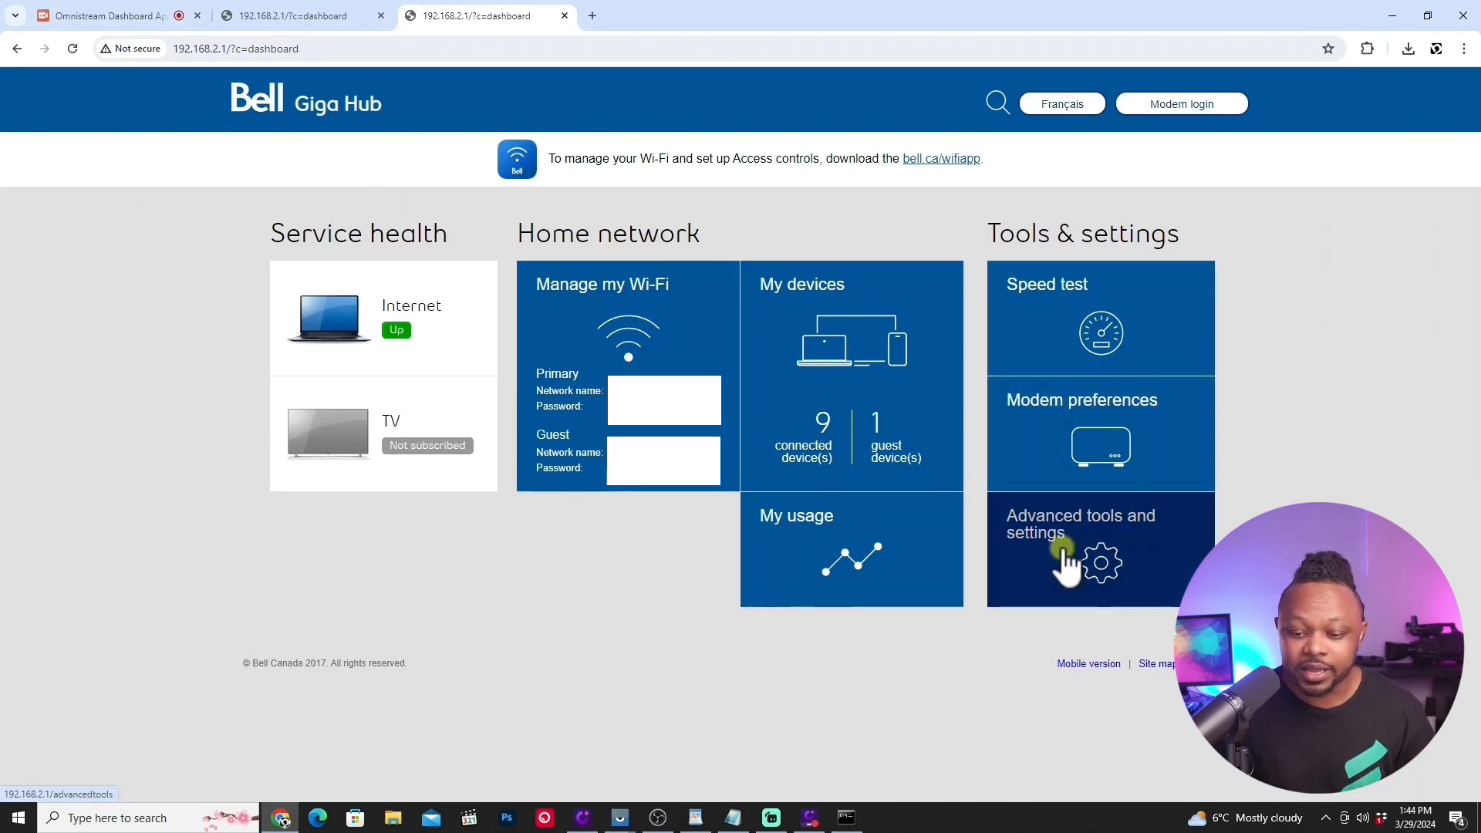
# Step: Open the port forwarding settings within the modem's advanced tools and settings
pyautogui.click(1072, 577)
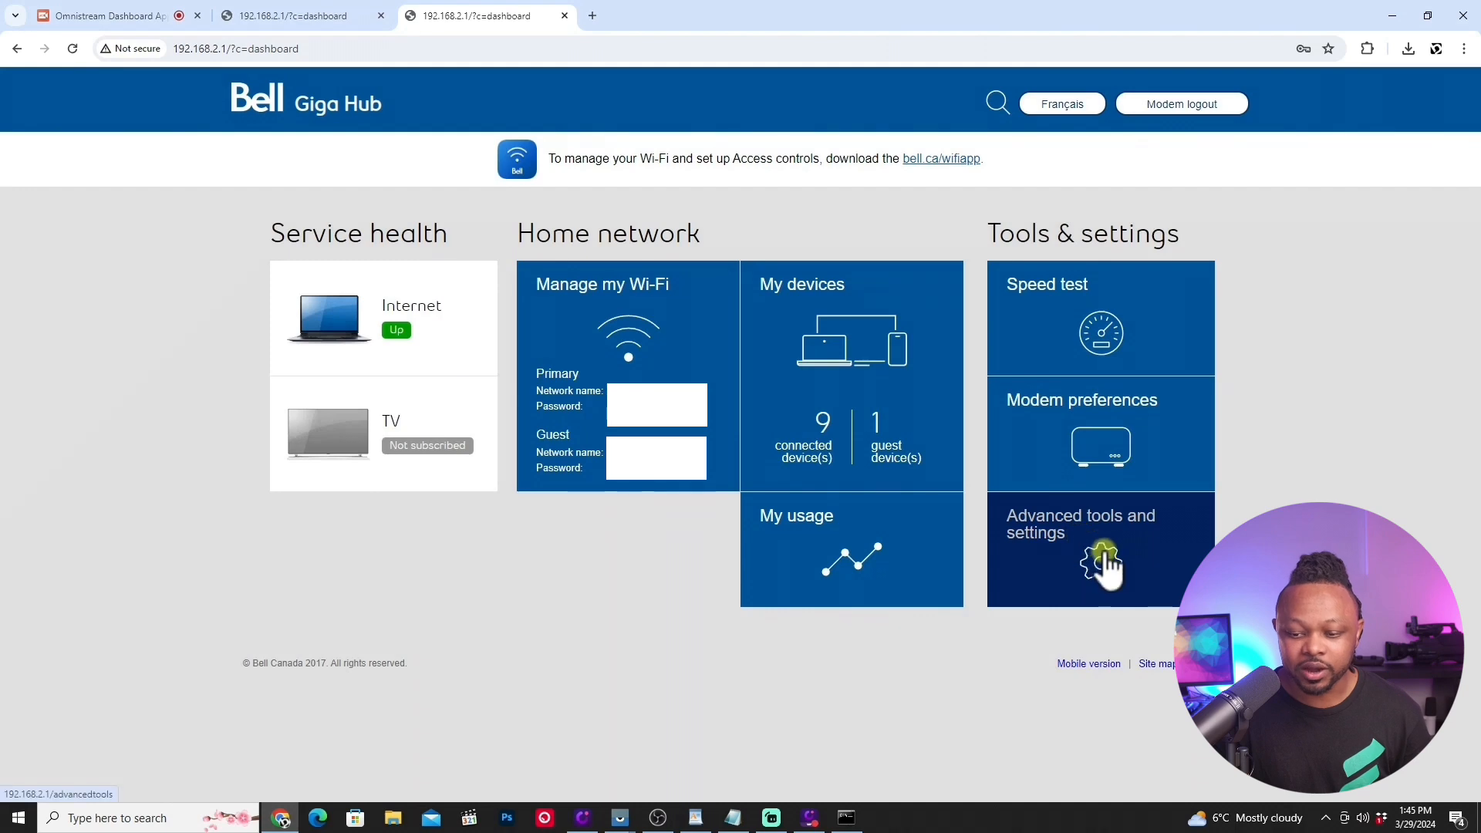
pyautogui.click(1104, 567)
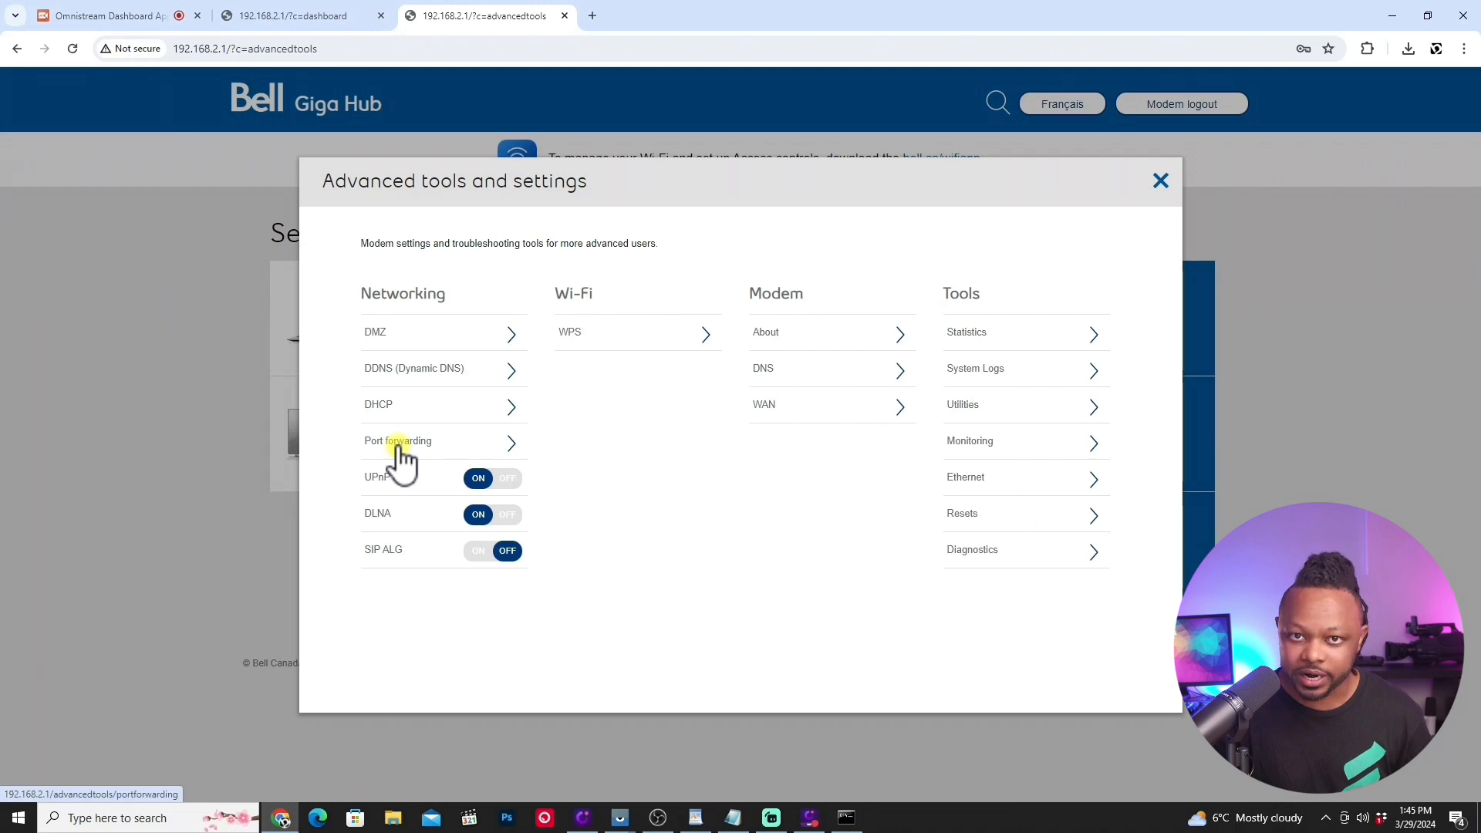
pyautogui.click(432, 447)
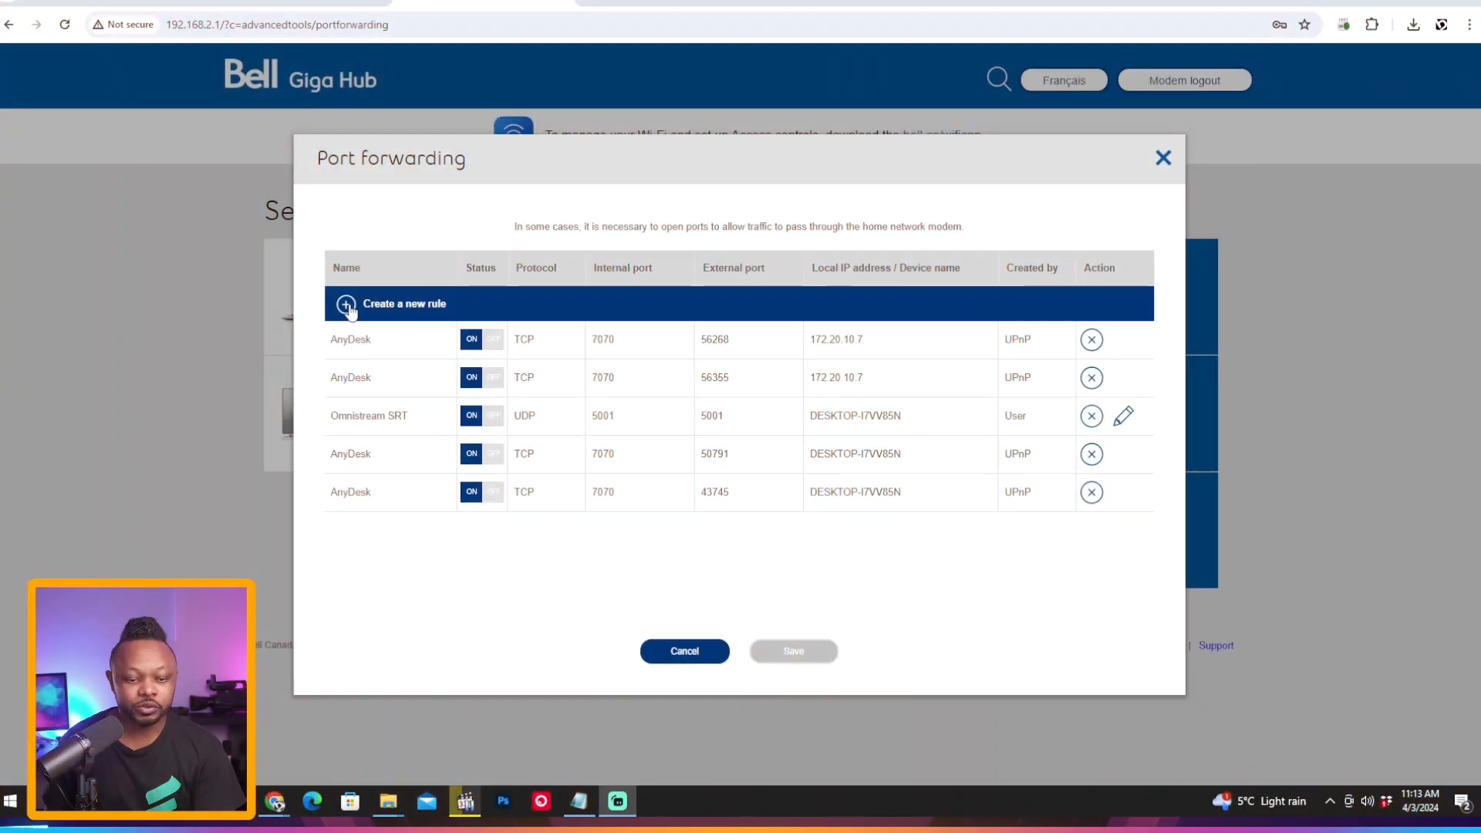
# Step: Start a new port forwarding rule named OMNISTREAM SRT 2 that uses the UDP protocol
pyautogui.click(346, 304)
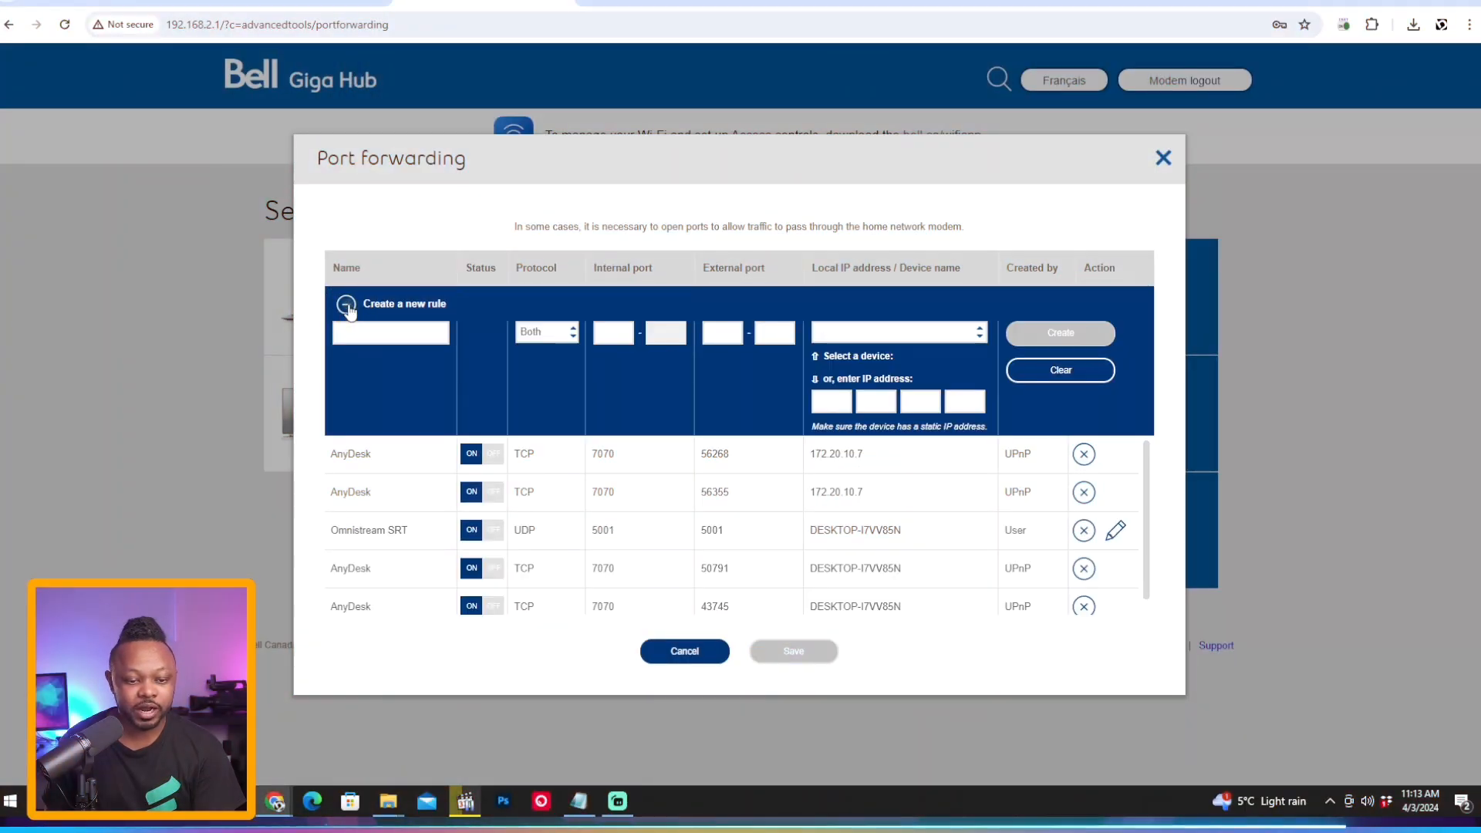
pyautogui.click(392, 334)
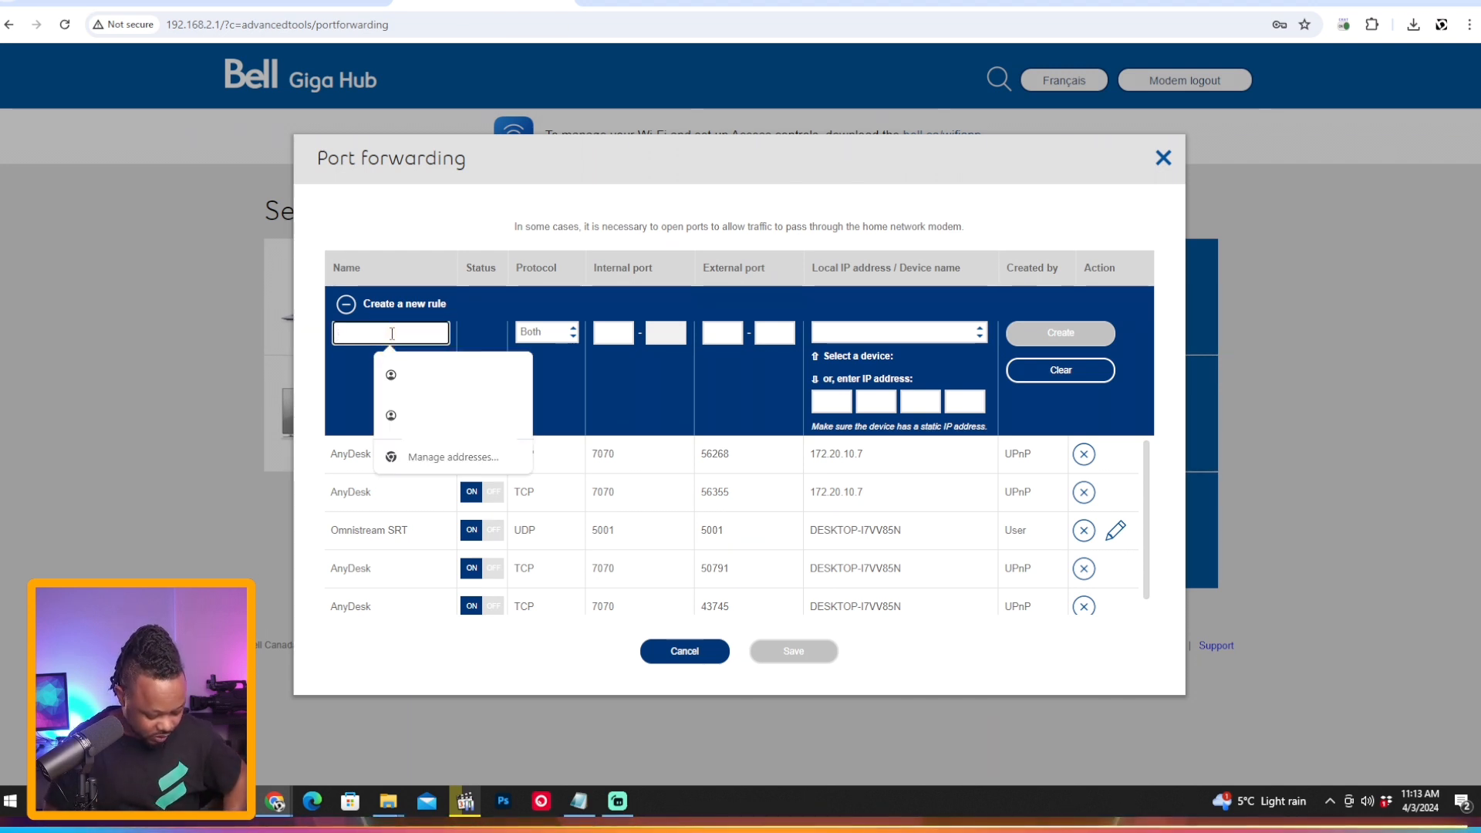
pyautogui.write('OMNISTREAM SRT 2')
pyautogui.click(543, 333)
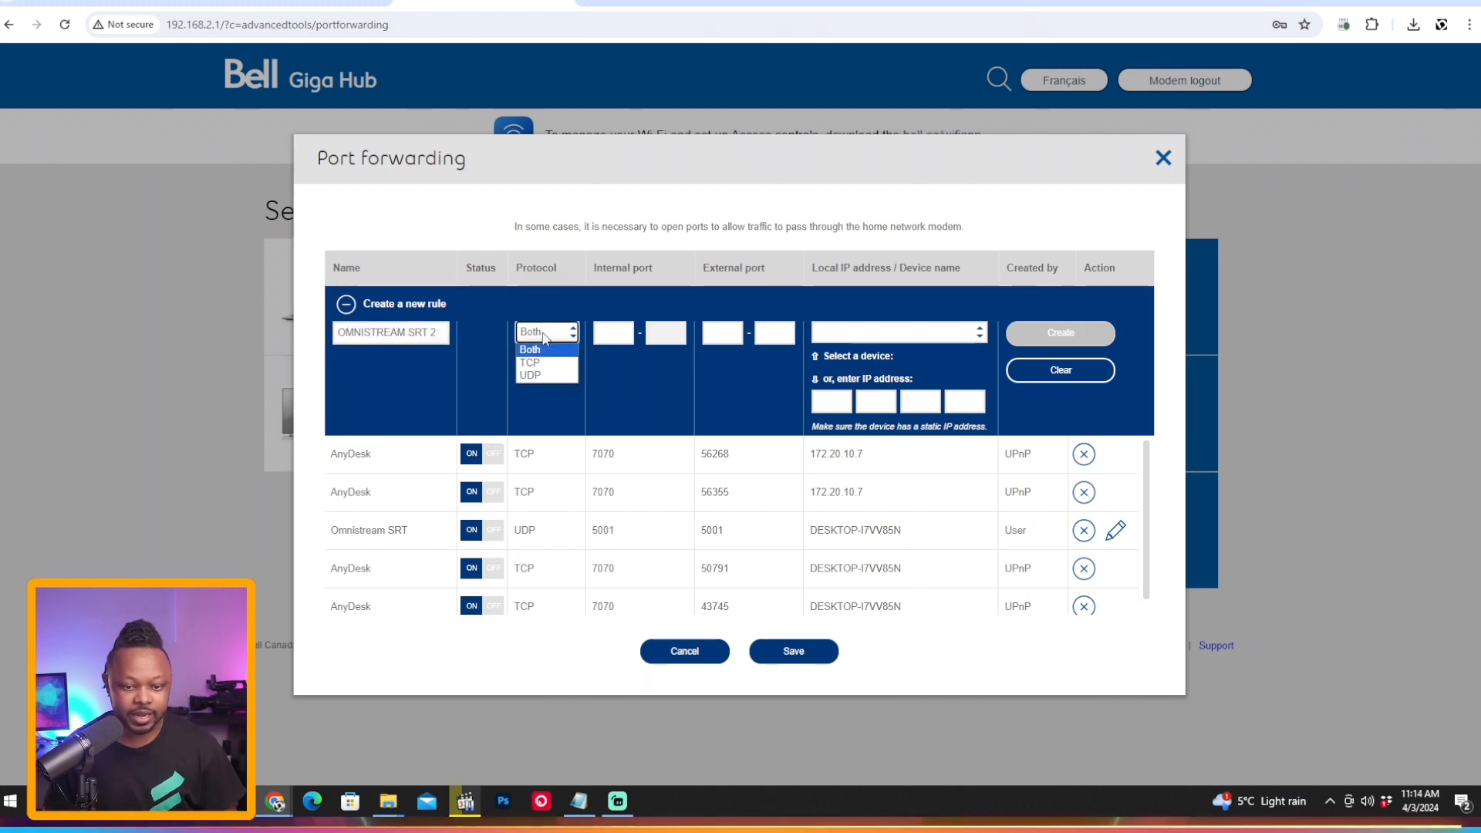
pyautogui.click(544, 374)
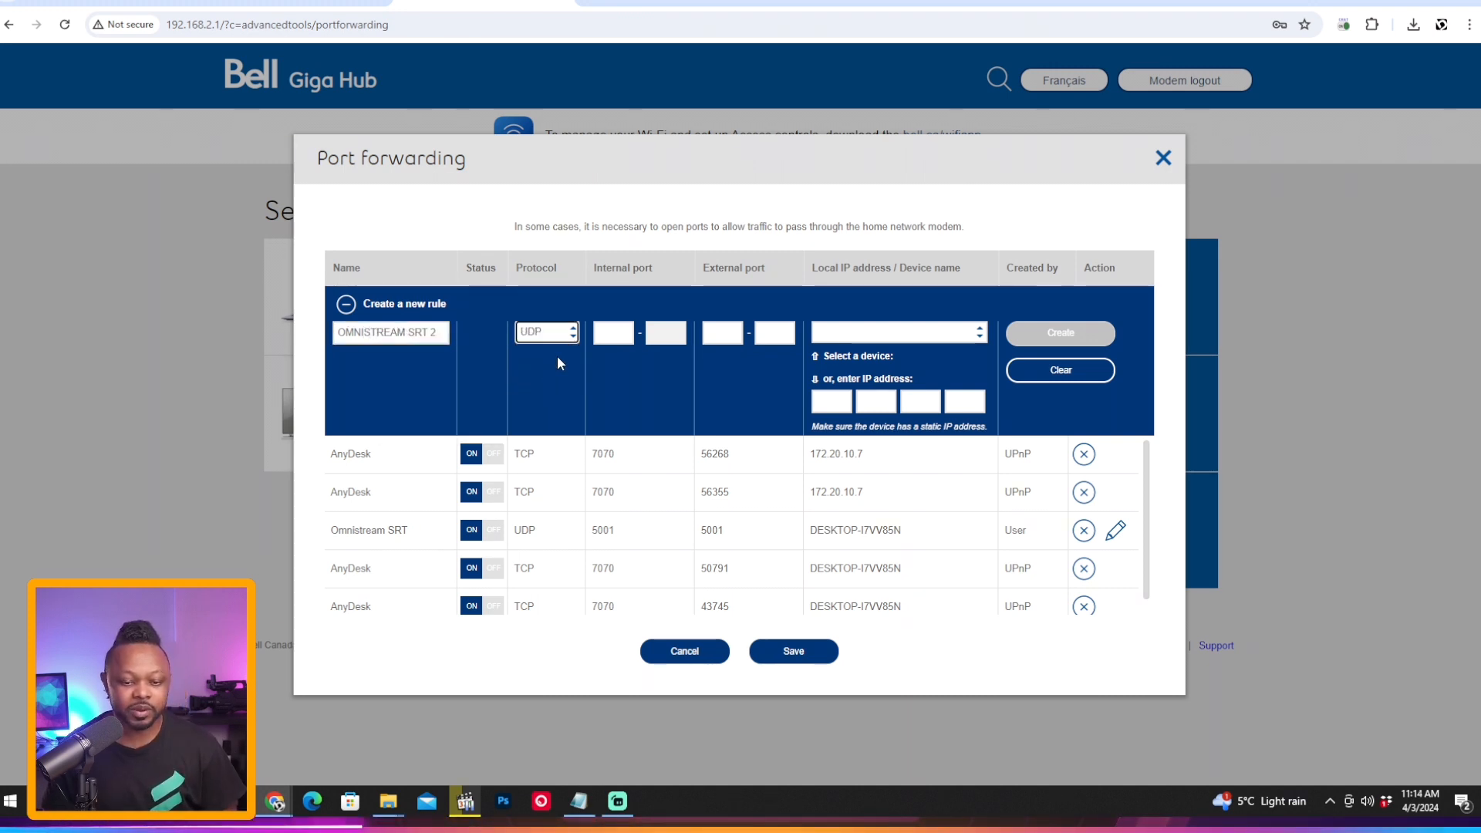
# Step: Set both the internal and external port of the new rule to 5002
pyautogui.click(623, 339)
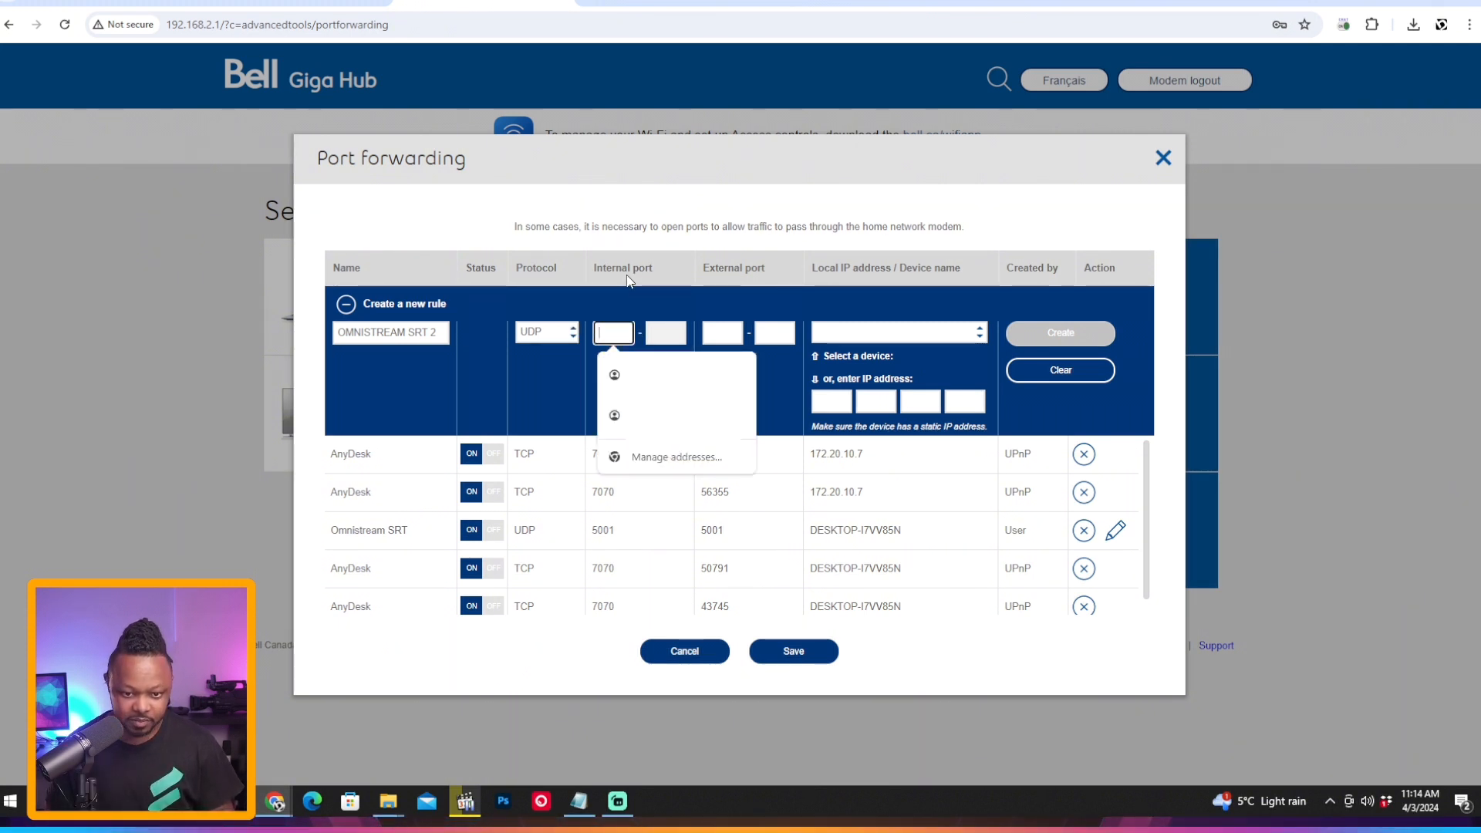
pyautogui.write('50')
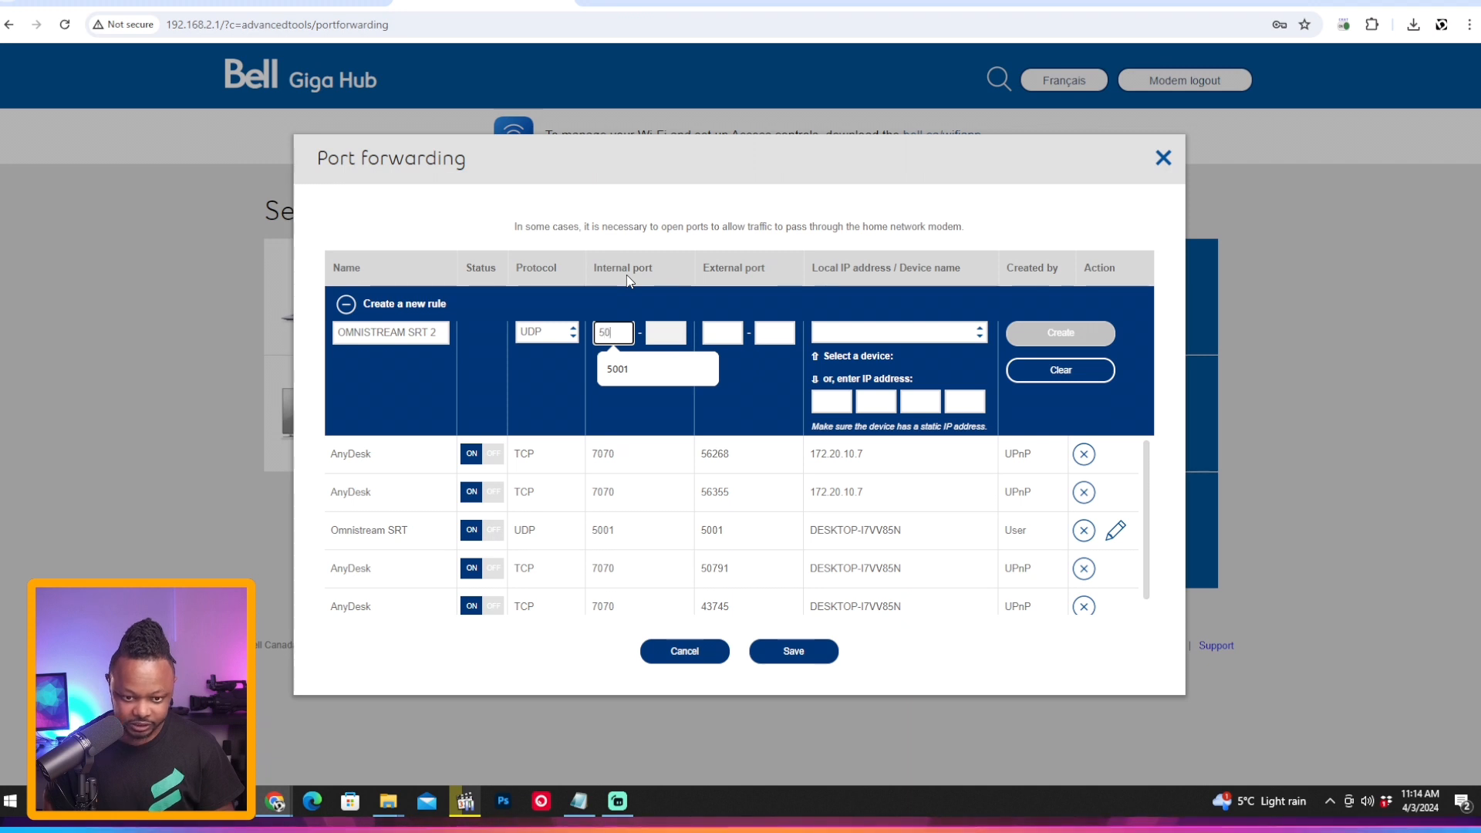
pyautogui.write('0')
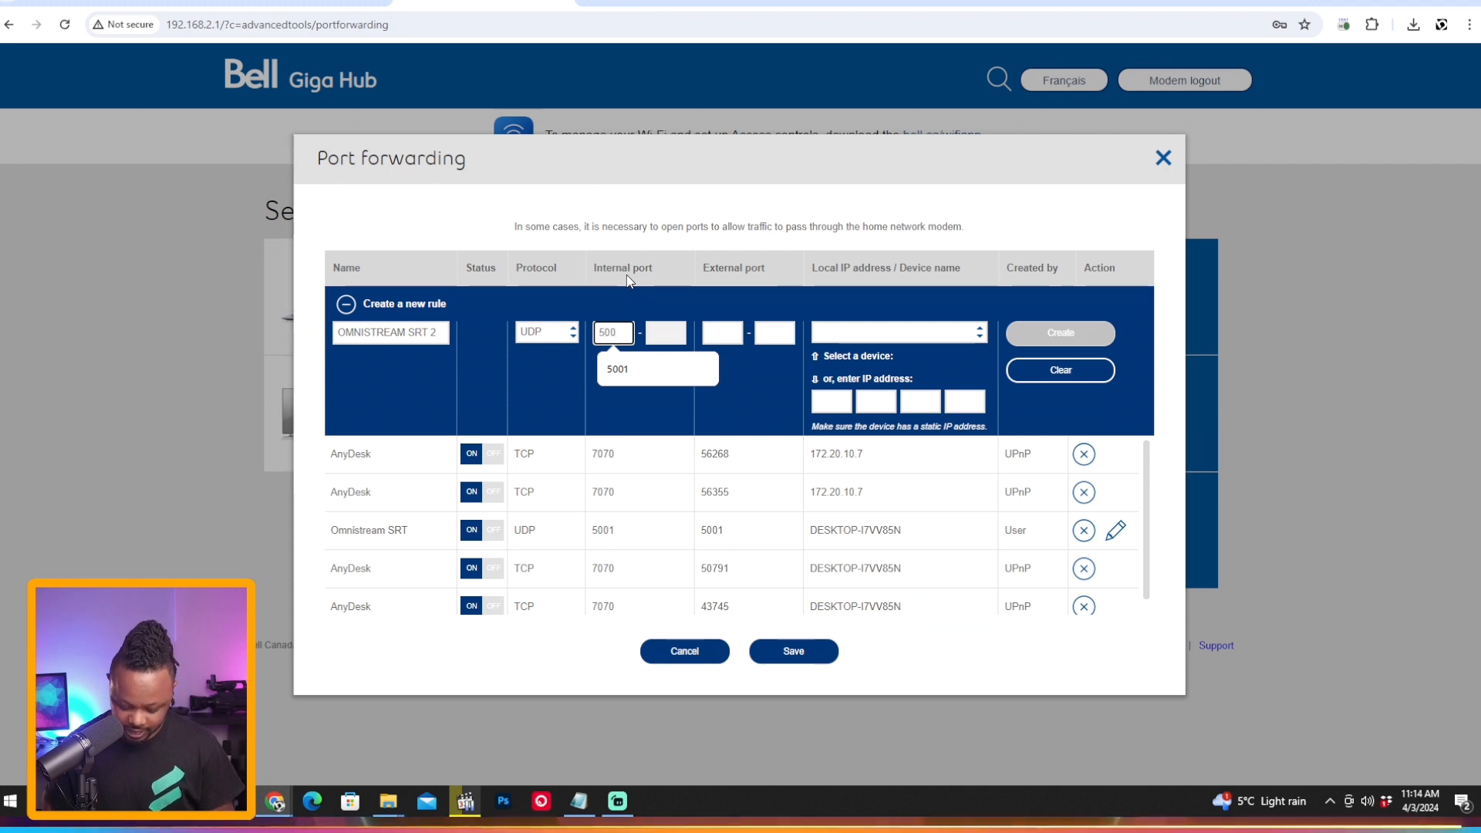
pyautogui.write('2')
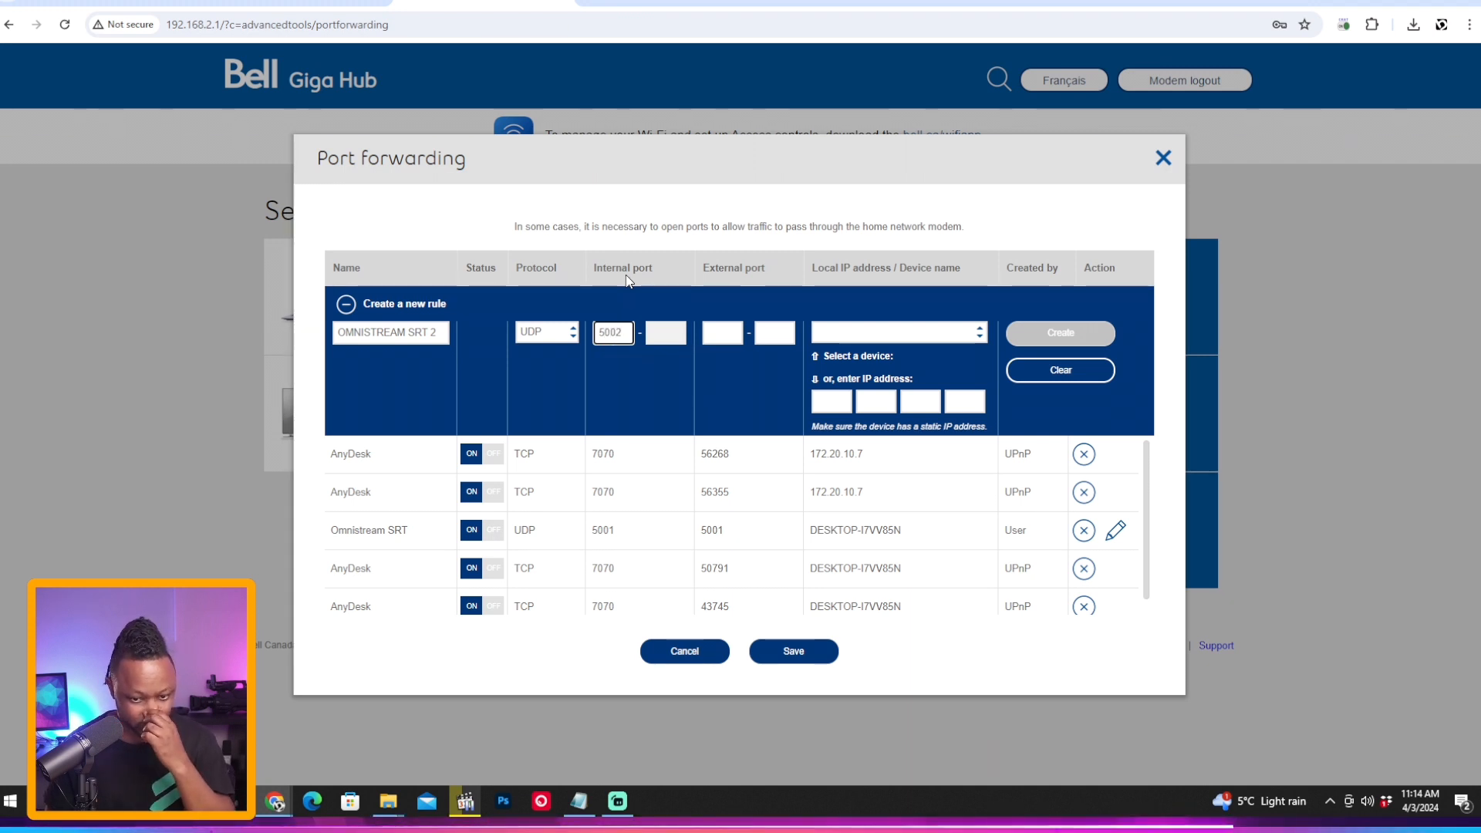
pyautogui.click(722, 333)
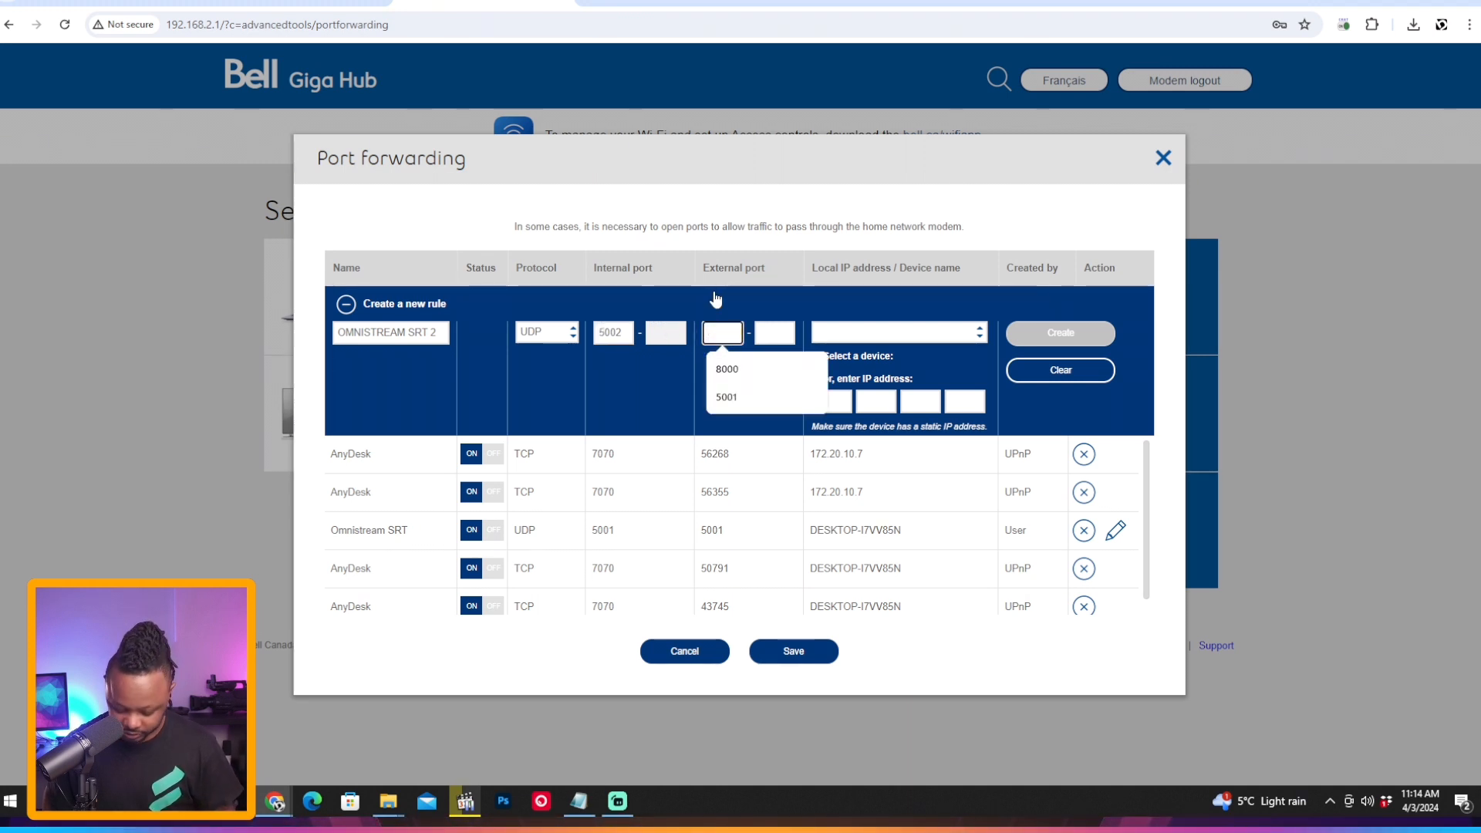
pyautogui.write('5002')
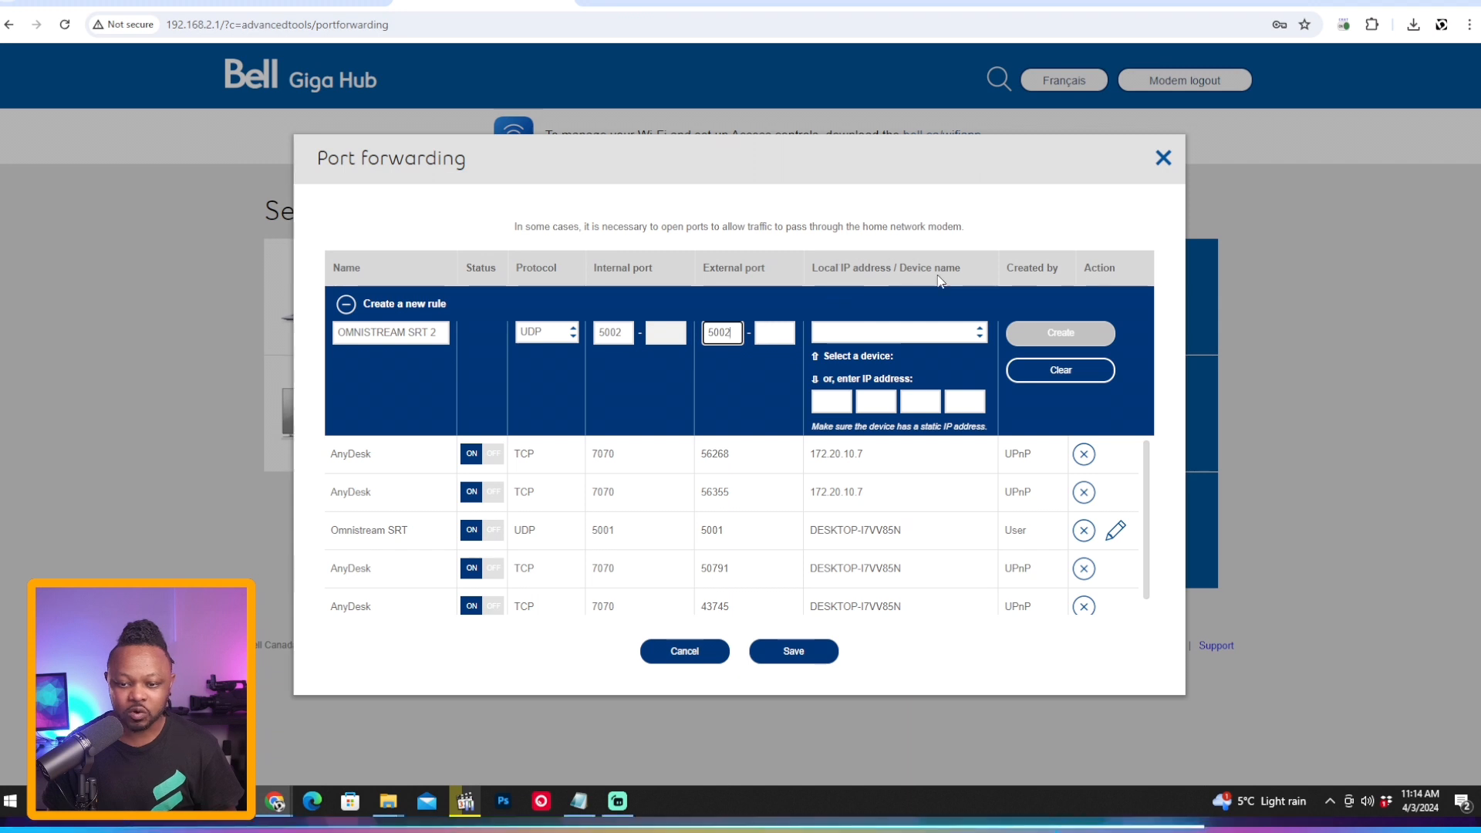
# Step: Choose DESKTOP-I7VV85N as the new rule's device, and clear the new-rule form without creating the rule
pyautogui.click(903, 333)
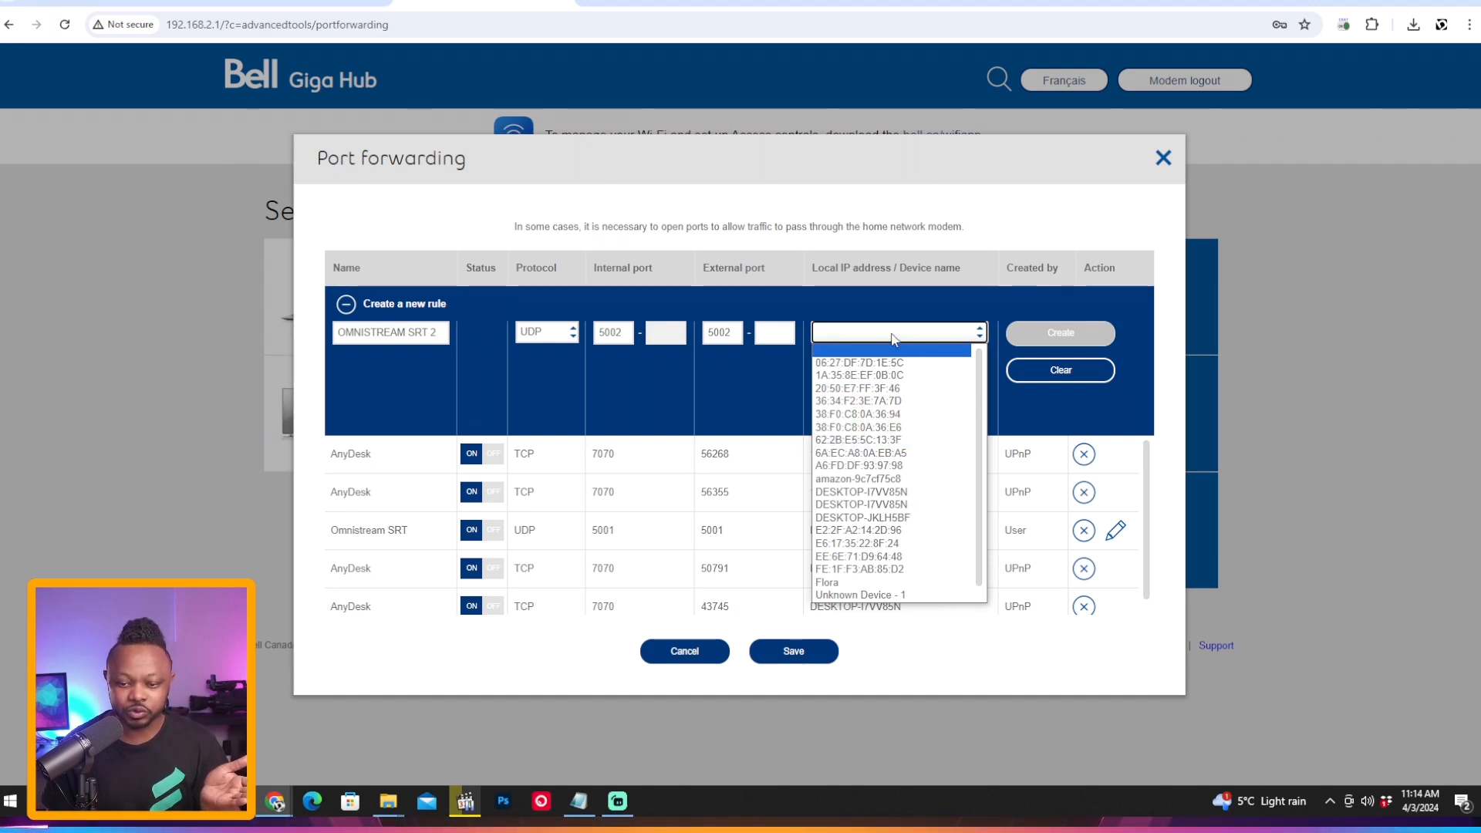
pyautogui.click(893, 337)
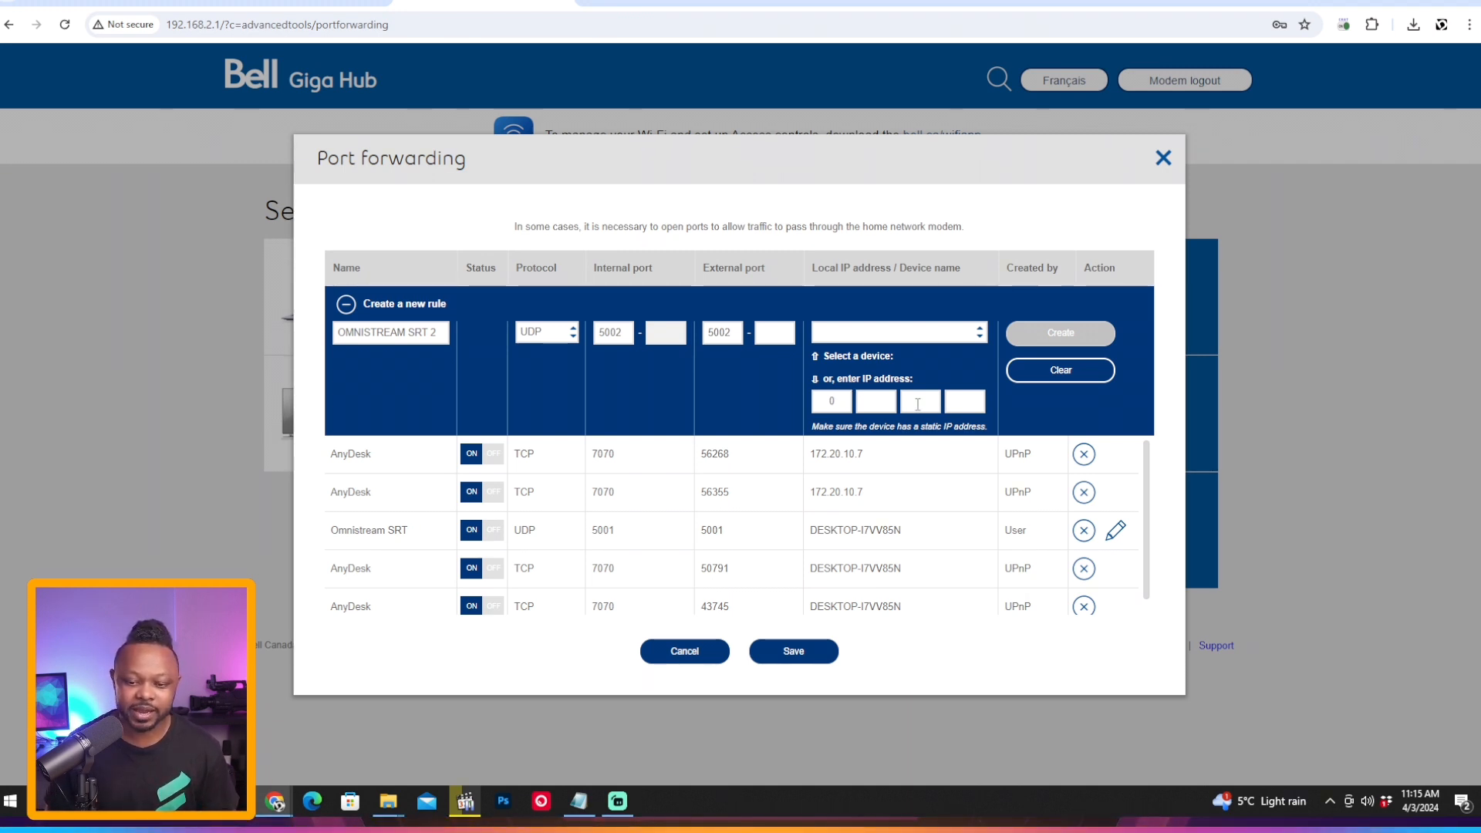
pyautogui.click(906, 333)
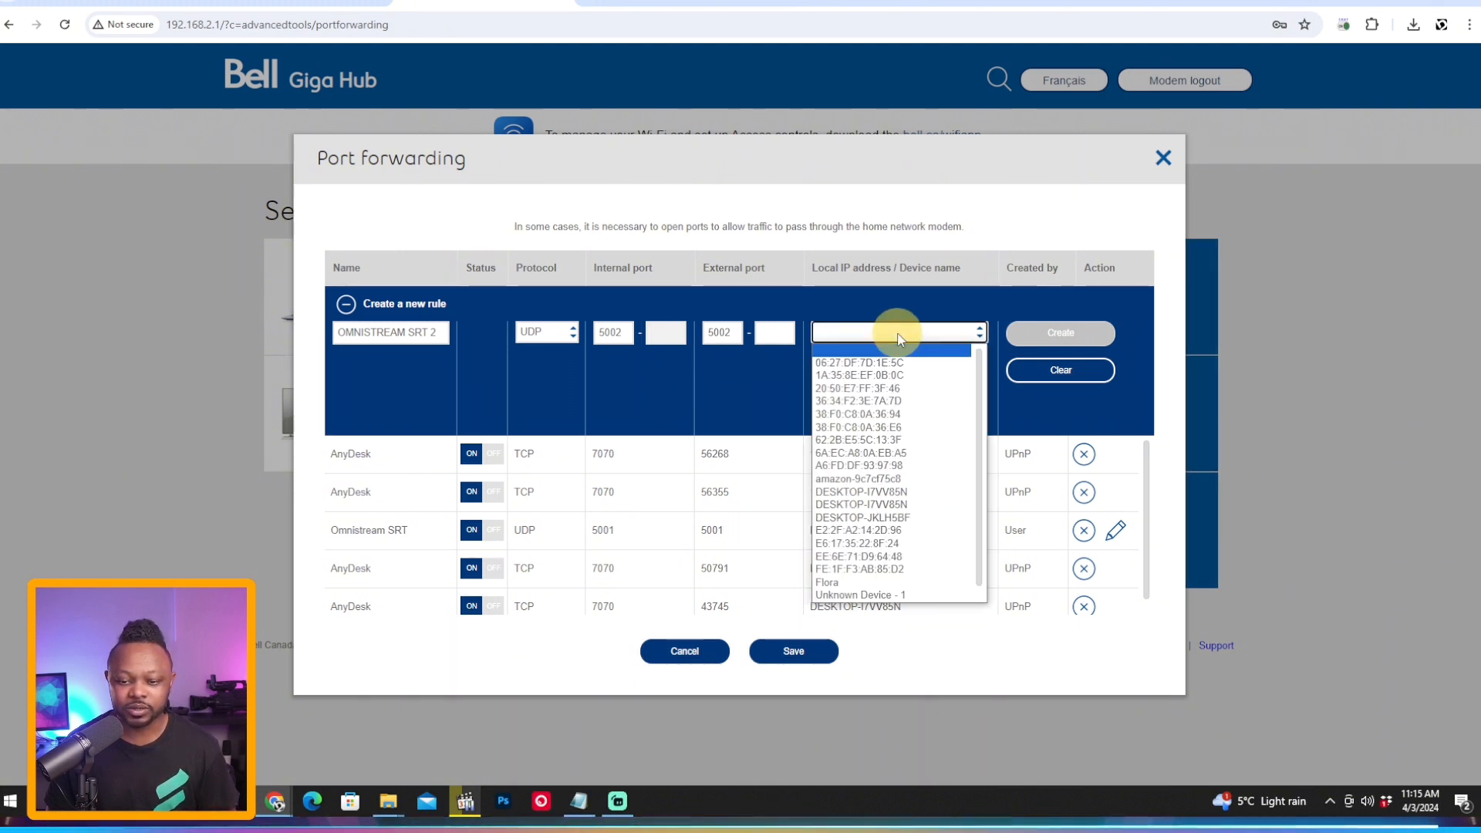
pyautogui.click(913, 482)
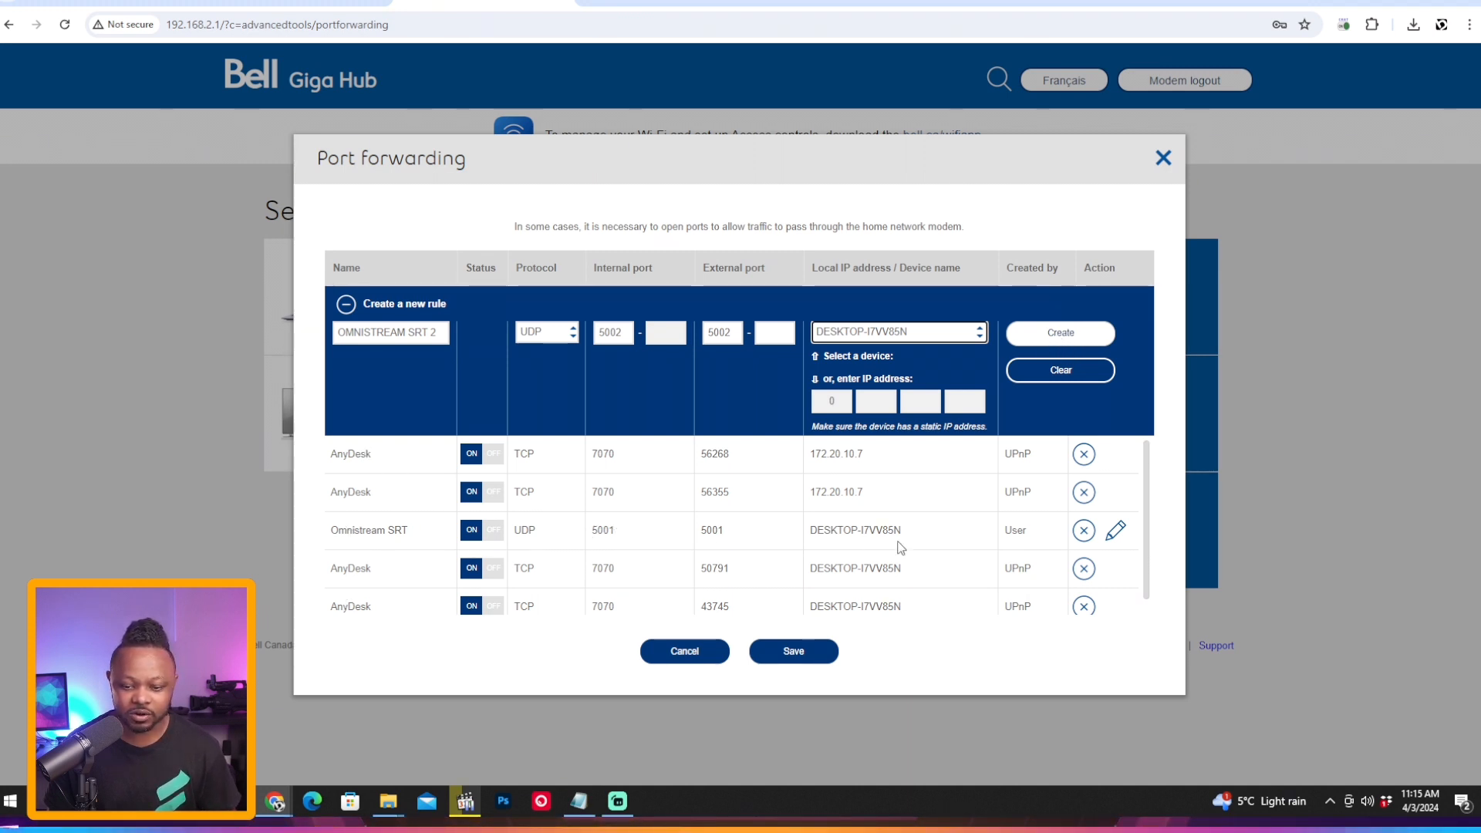
pyautogui.click(1076, 372)
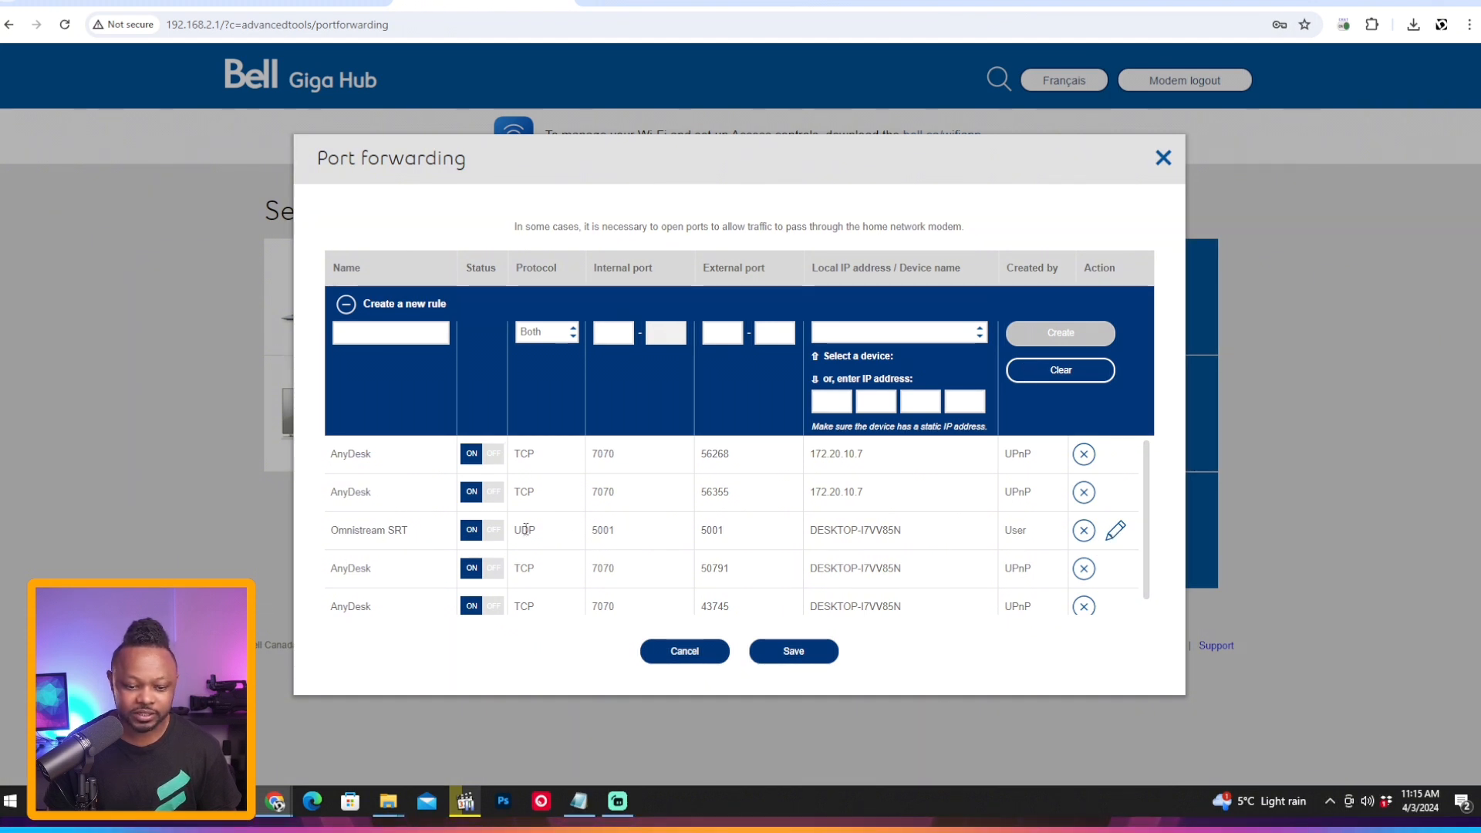
# Step: Open the existing Omnistream SRT port forwarding rule for editing
pyautogui.moveTo(592, 529); pyautogui.dragTo(605, 527)
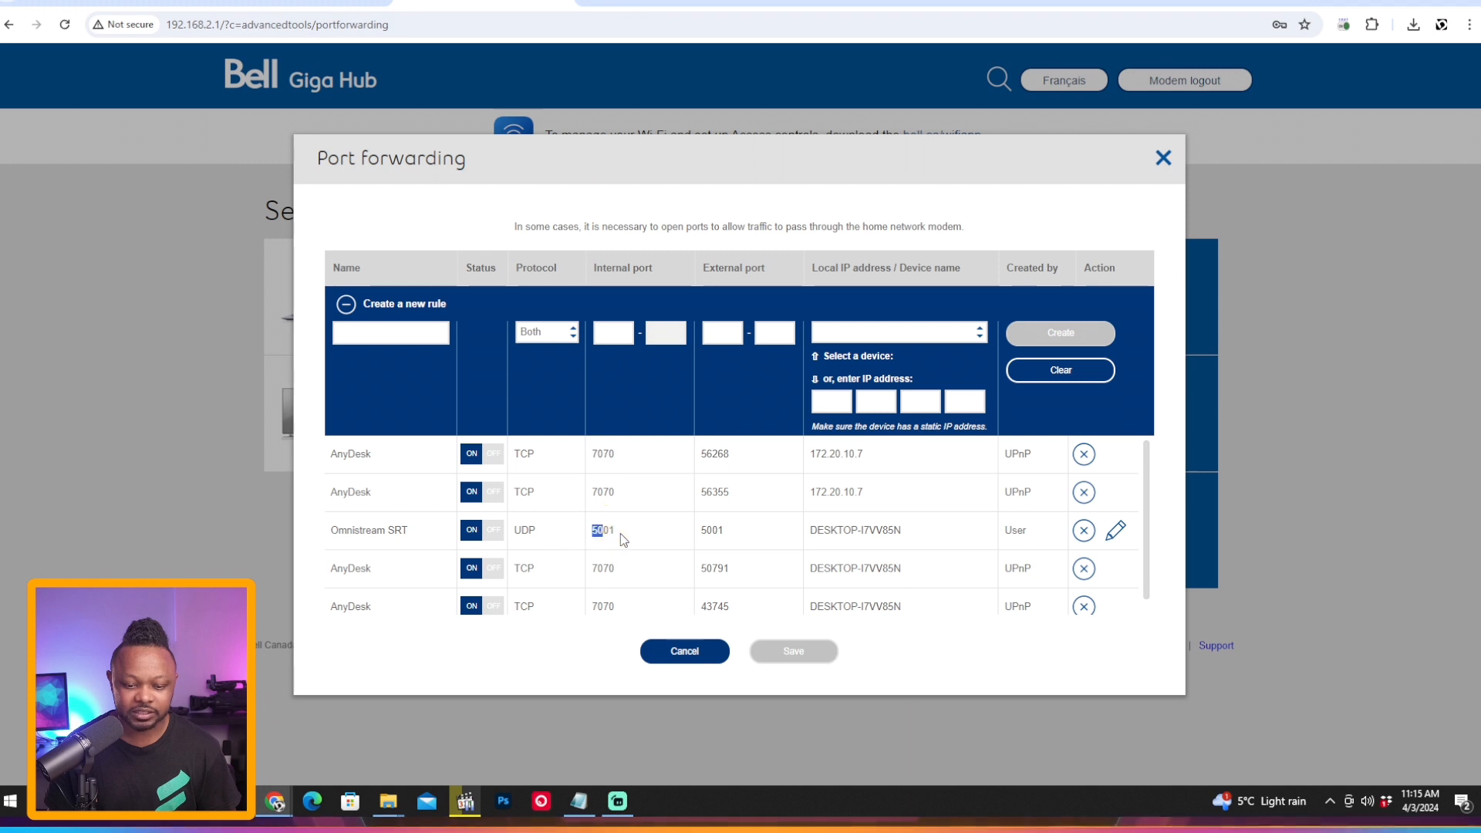
pyautogui.click(1115, 531)
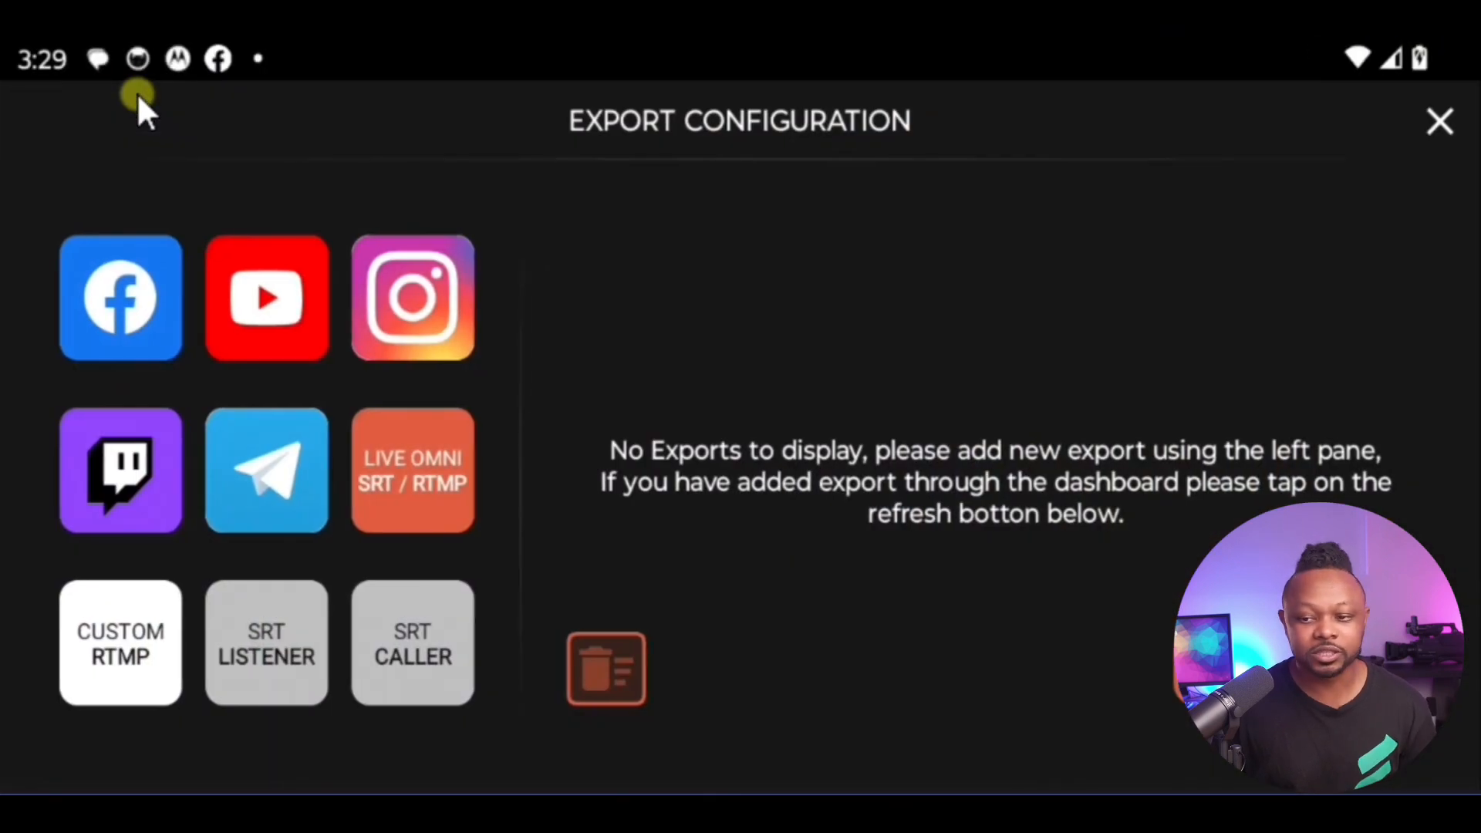
# Step: Switch to the mirrored Omnistream phone app and close its export configuration
pyautogui.click(1441, 124)
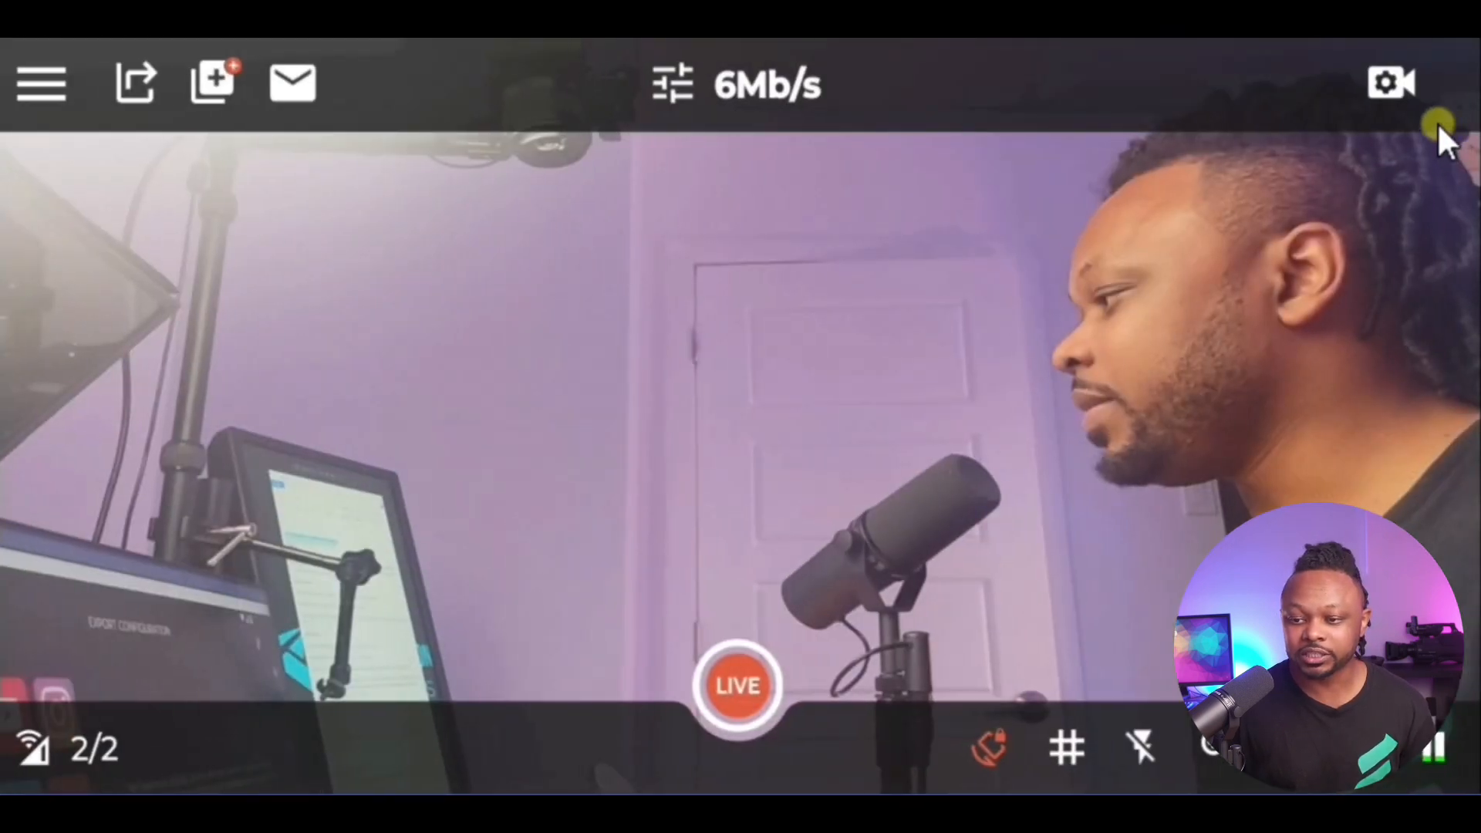
# Step: Check the H265 and H264 codec type options in the camera settings, and close them without choosing one
pyautogui.click(1385, 86)
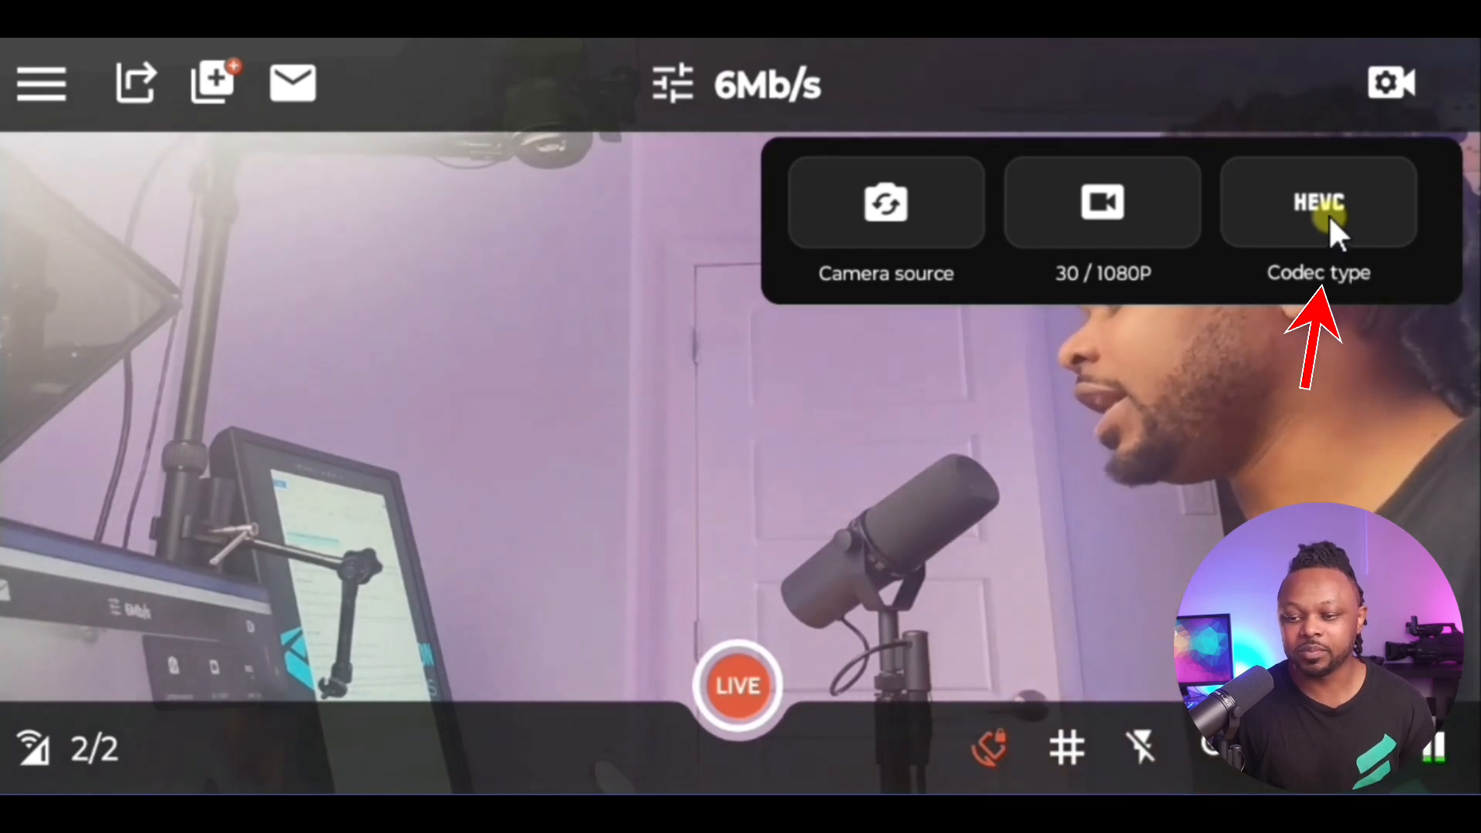
pyautogui.click(1326, 216)
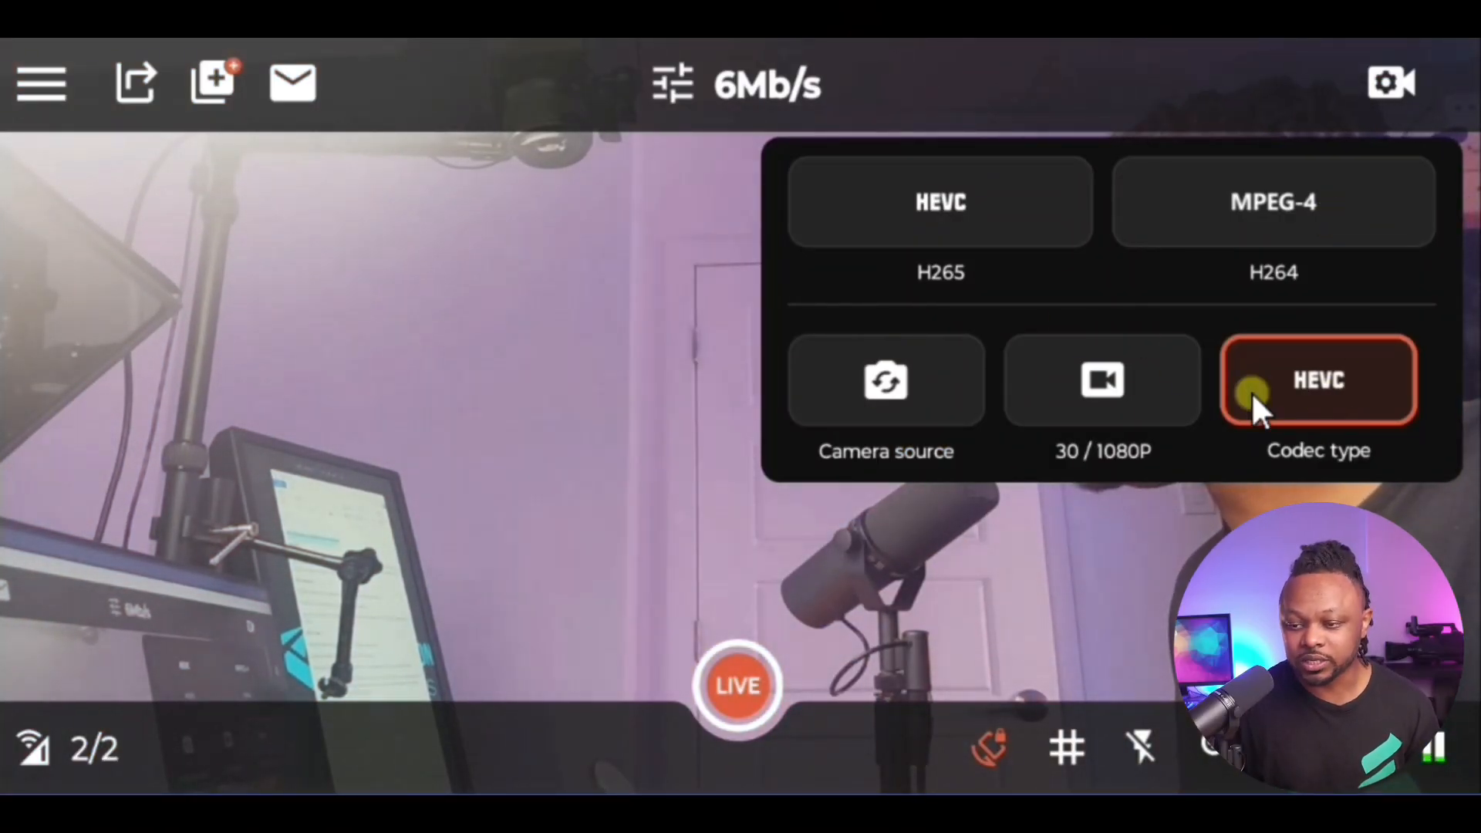
pyautogui.click(1385, 71)
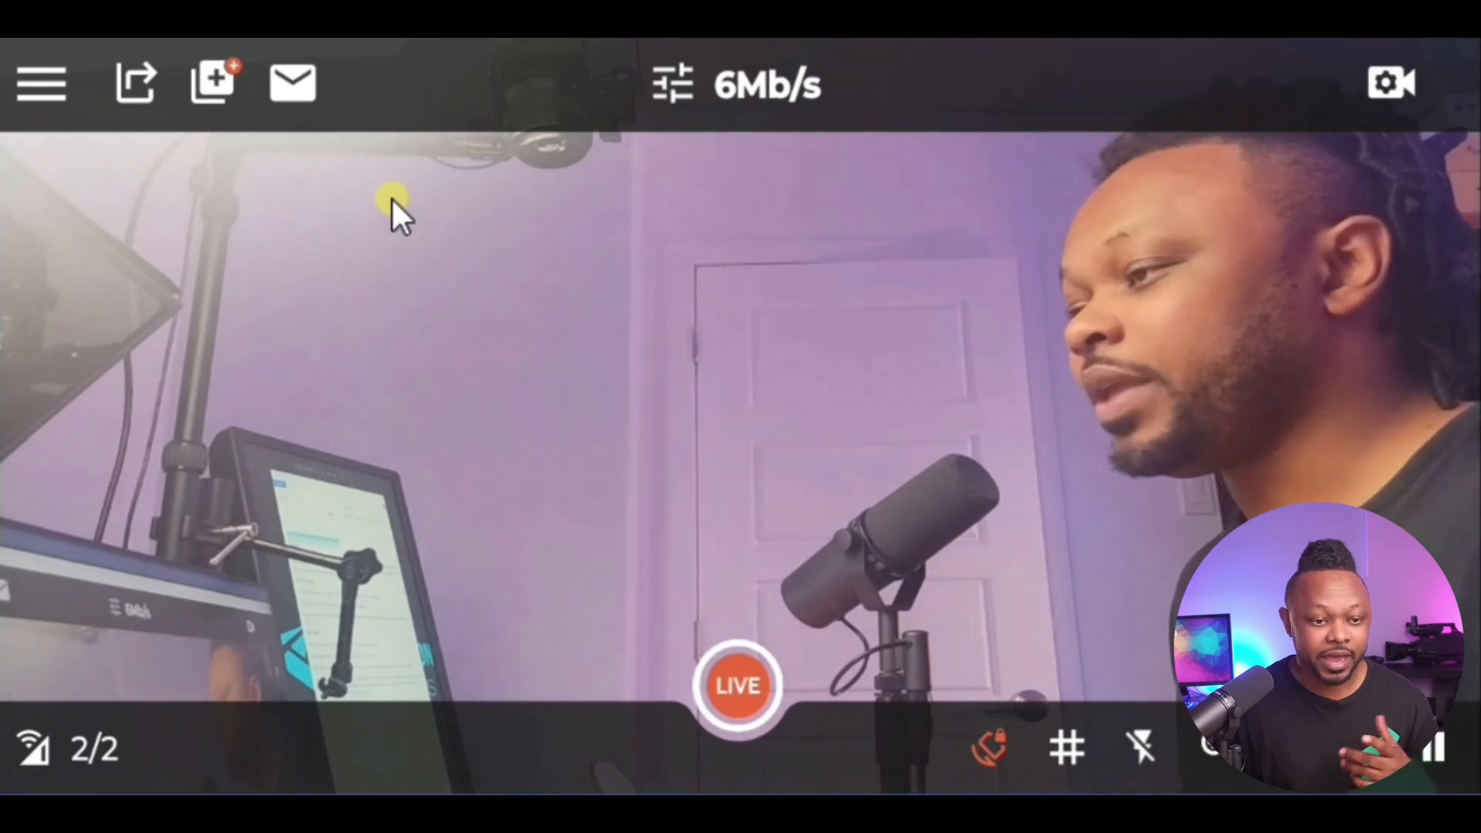
# Step: Start a new SRT Caller export, and switch to Chrome to copy the computer's public IP address
pyautogui.click(132, 84)
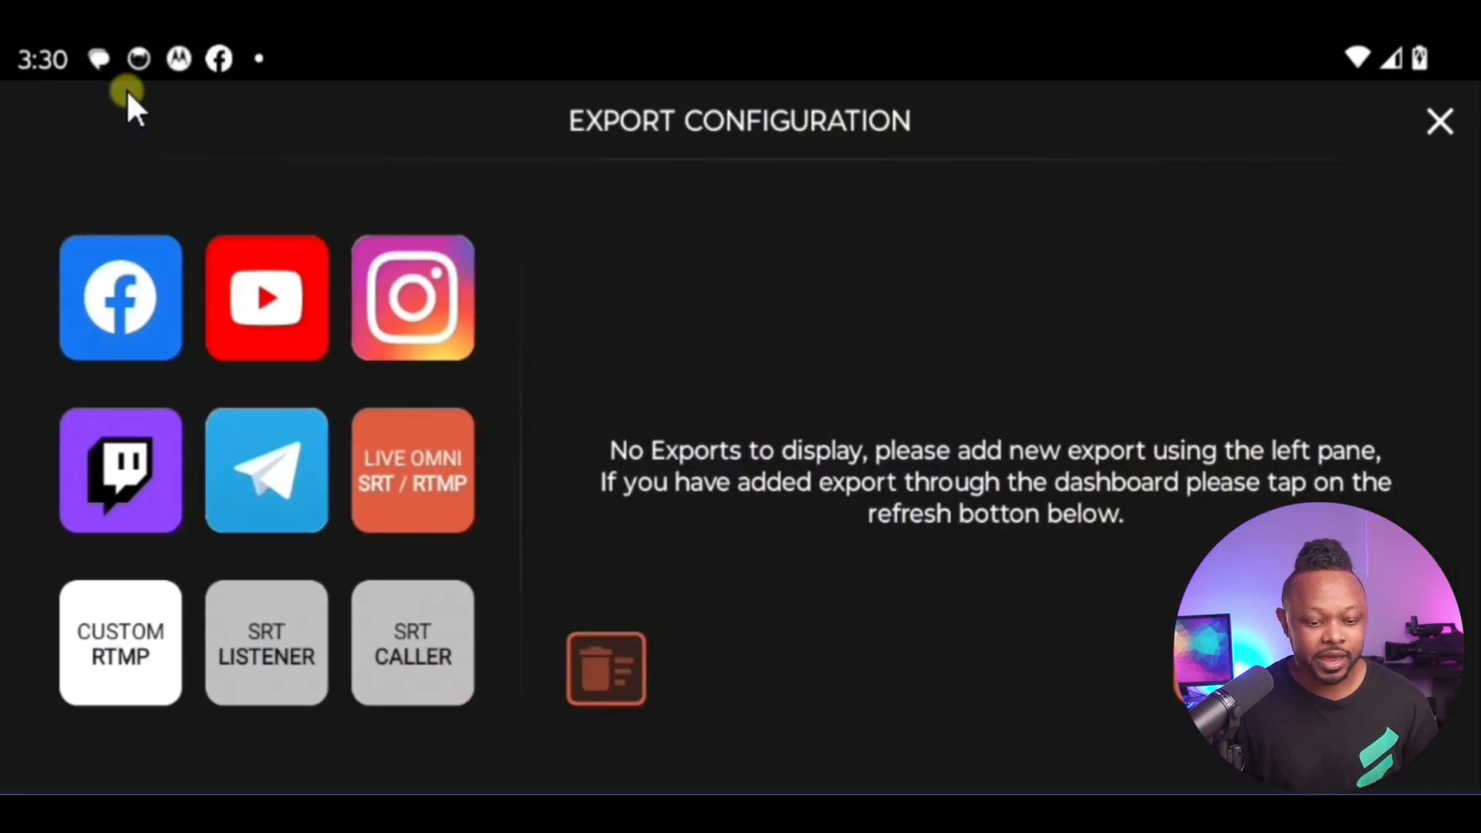
pyautogui.click(419, 643)
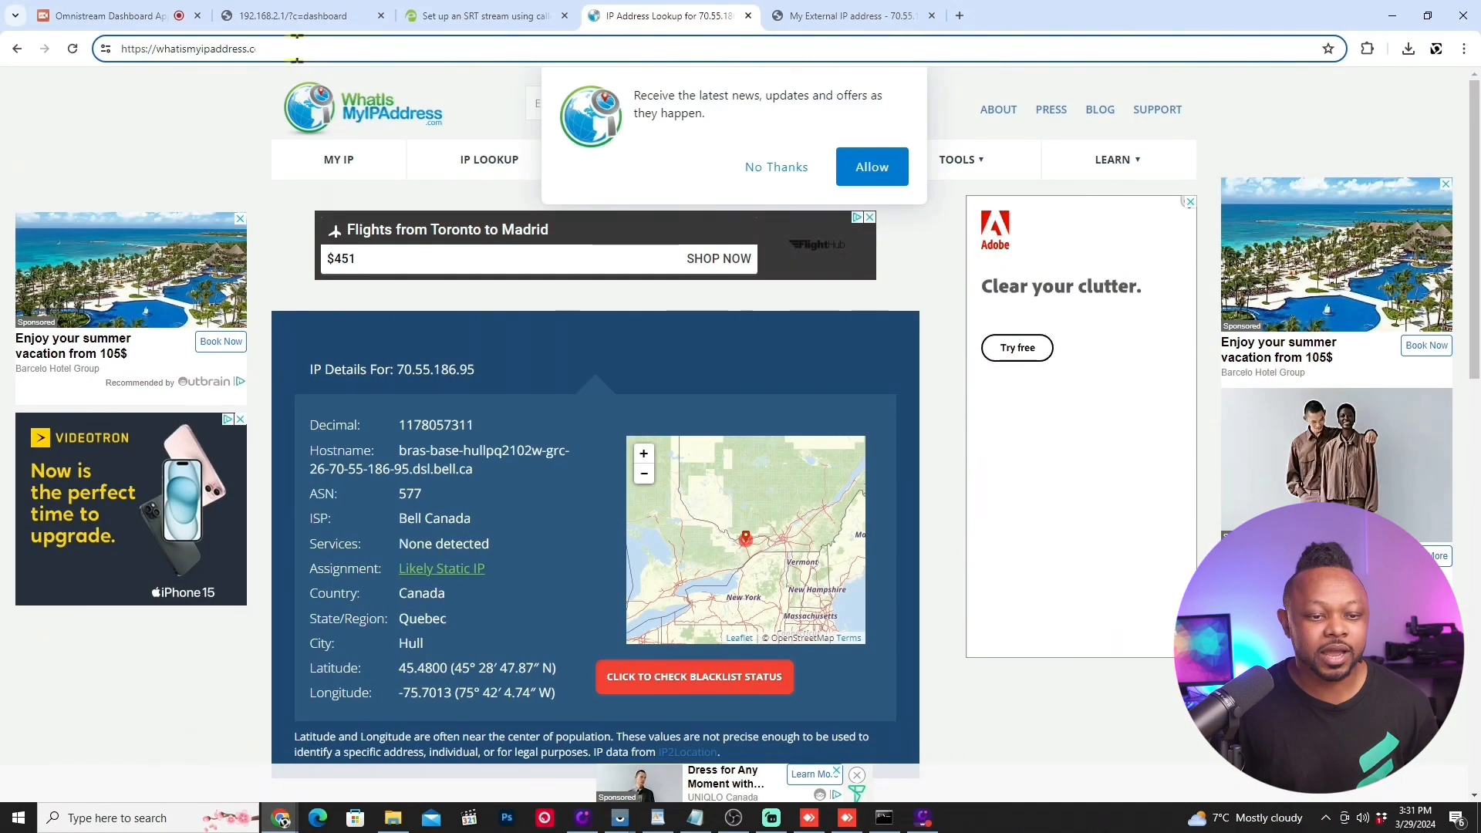
pyautogui.rightClick(300, 54)
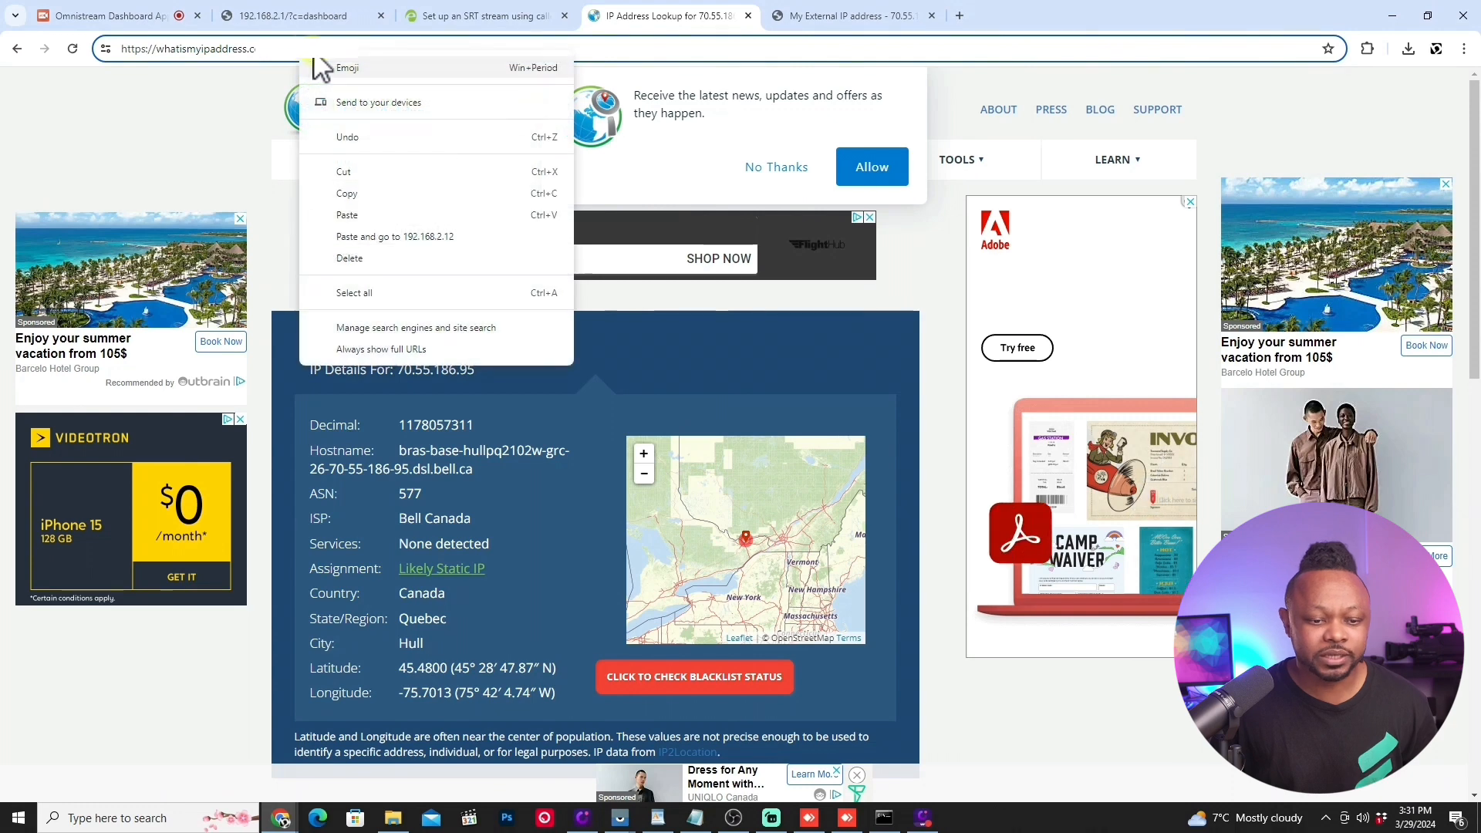
pyautogui.click(360, 193)
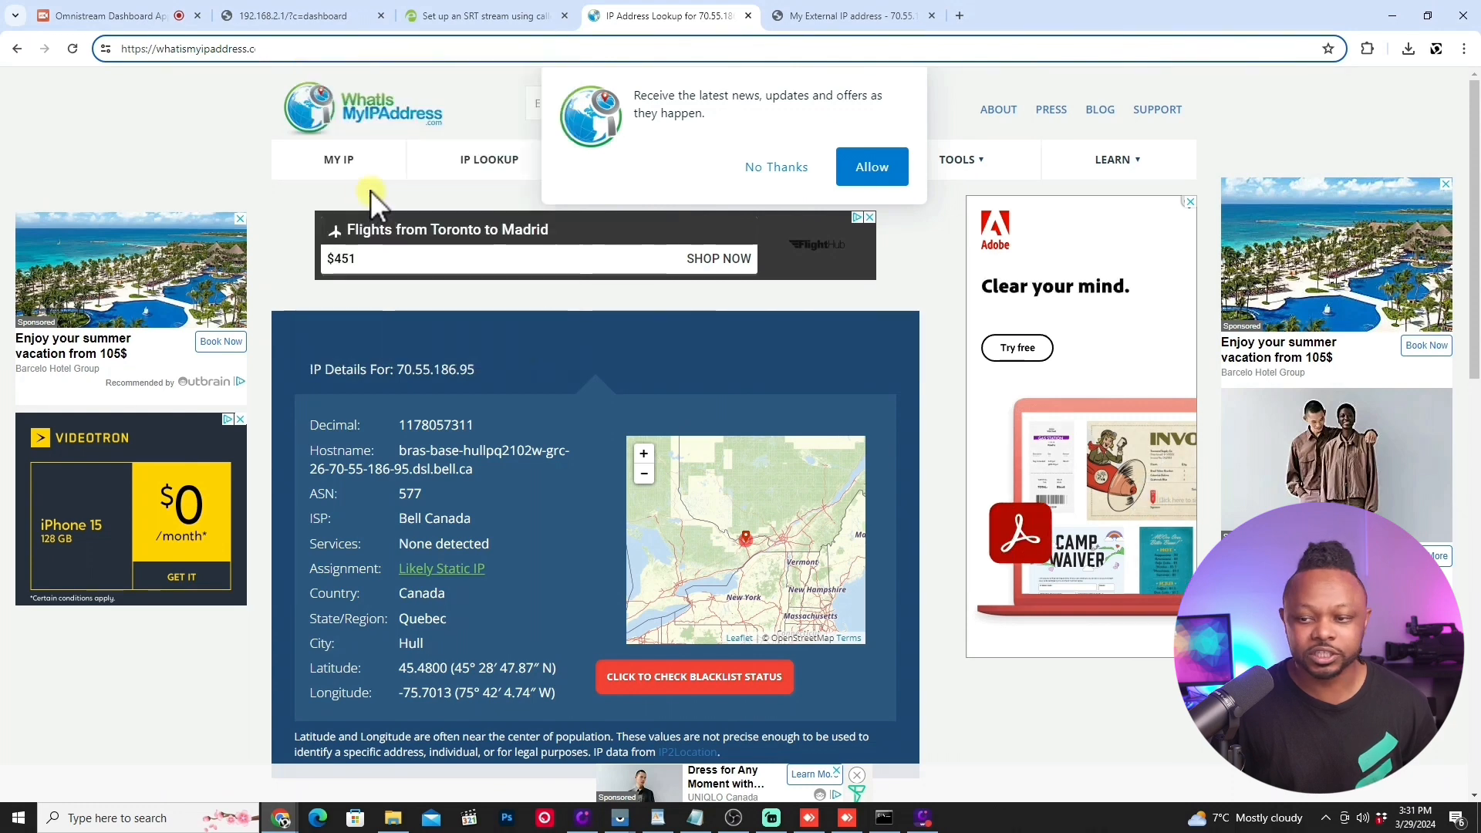
# Step: Return to the mirrored phone app and give the SRT Caller export the copied public IP as stream host and port 5001
pyautogui.click(1392, 15)
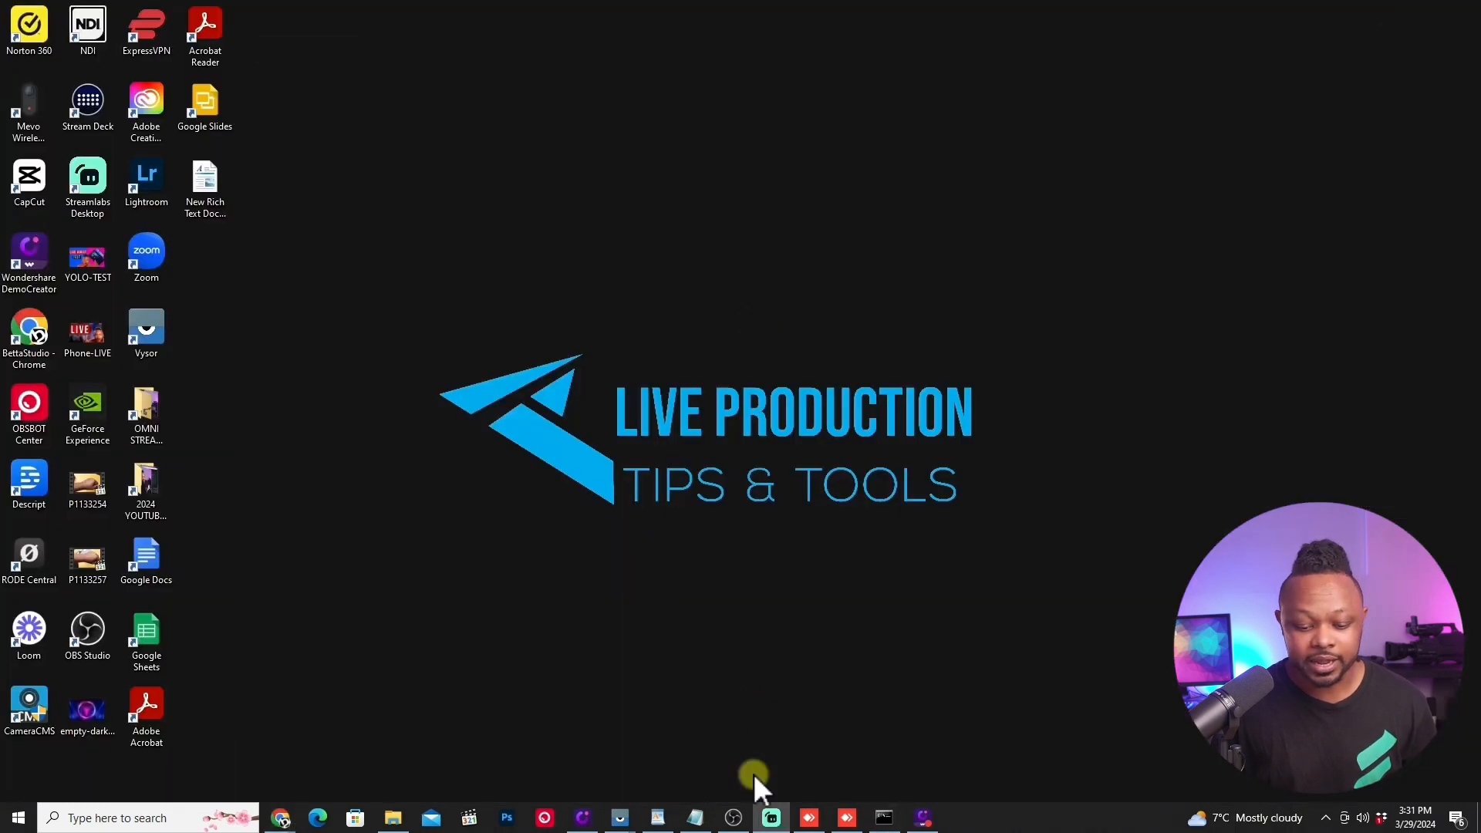
pyautogui.moveTo(657, 817)
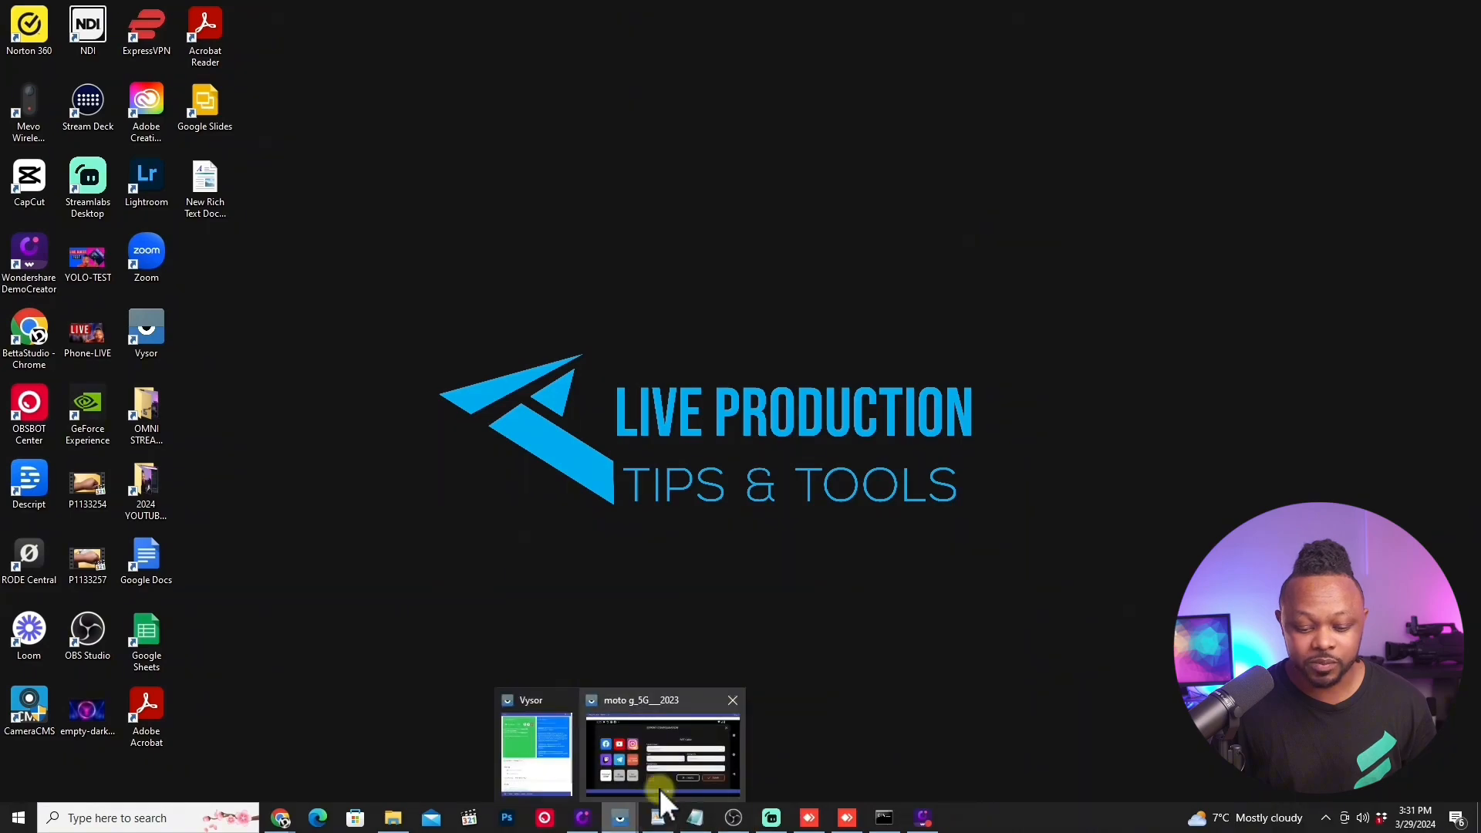
pyautogui.click(682, 752)
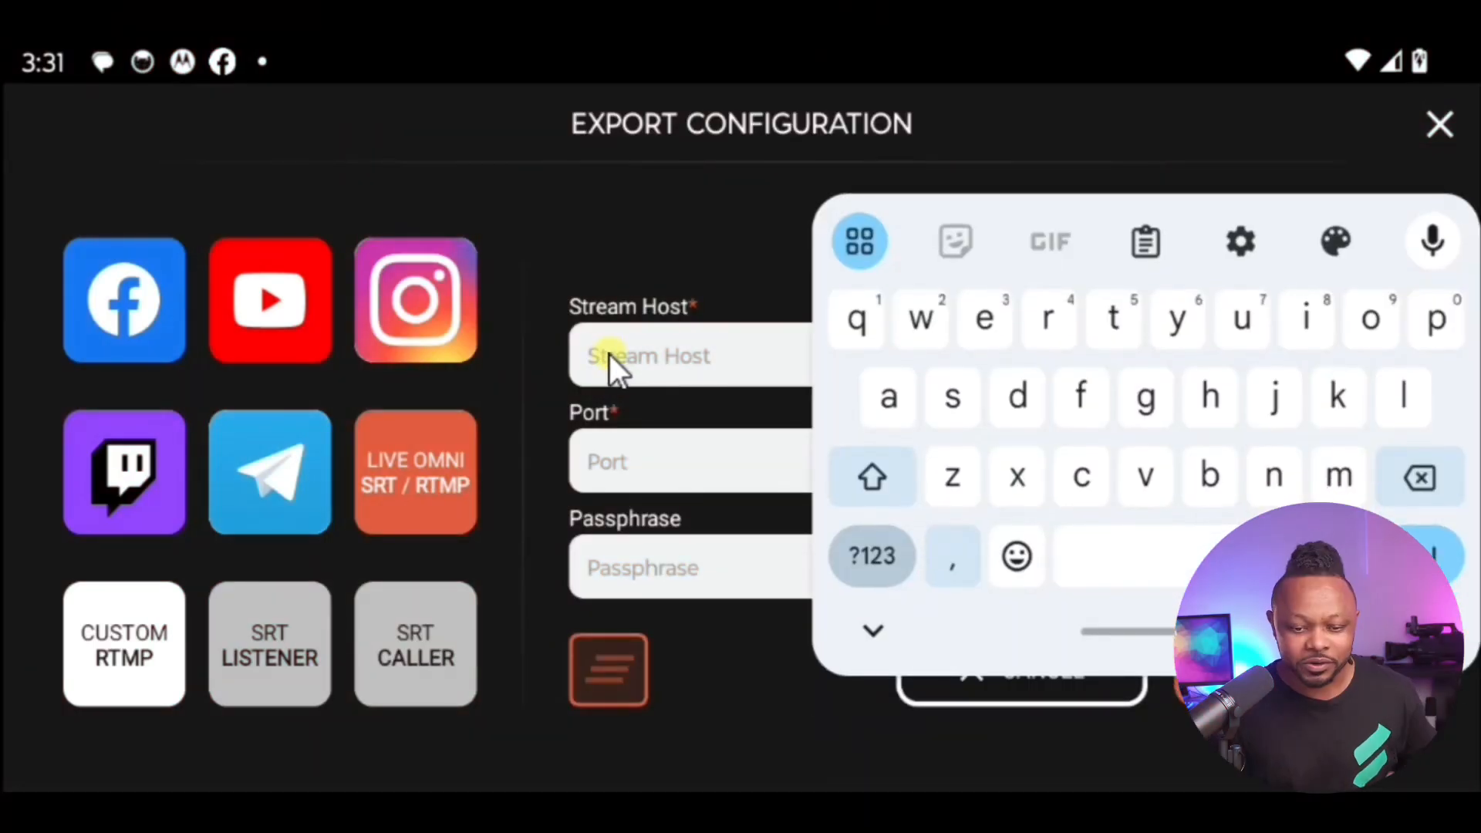
pyautogui.hotkey('ctrl', 'v')
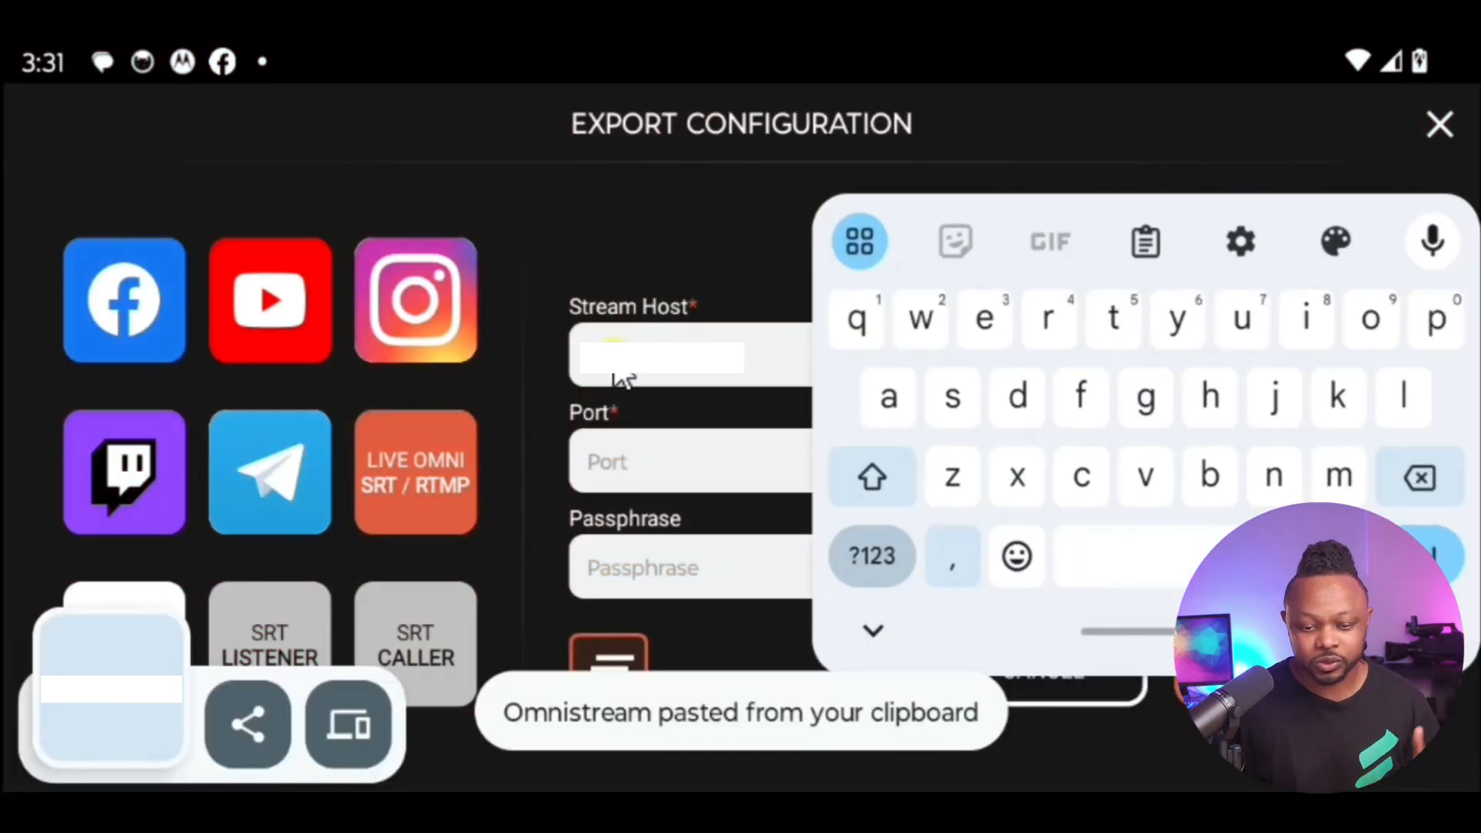
pyautogui.click(621, 467)
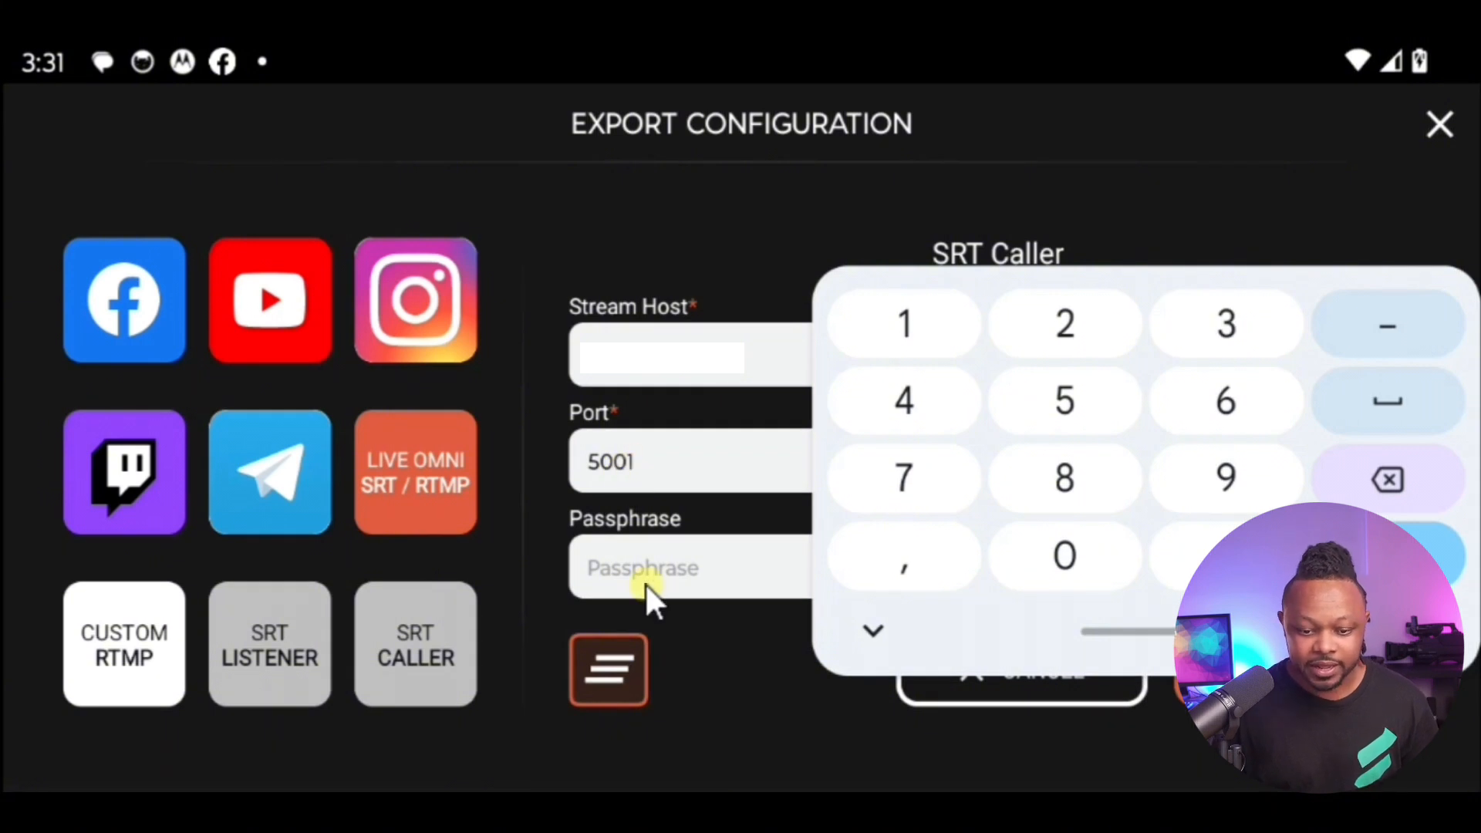
pyautogui.click(870, 631)
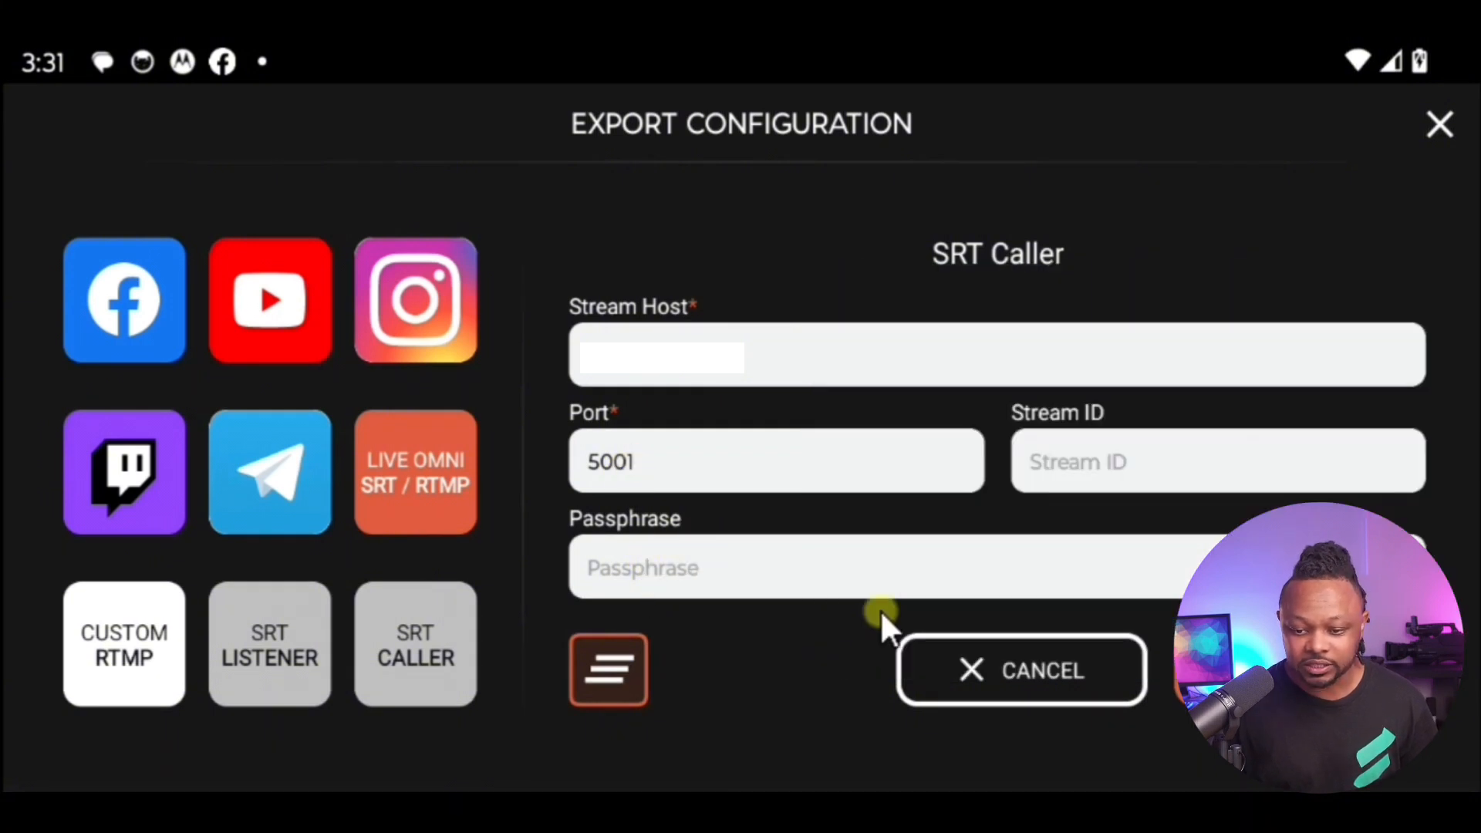
# Step: Set the SRT Caller export's stream ID to mystreamid
pyautogui.click(1115, 462)
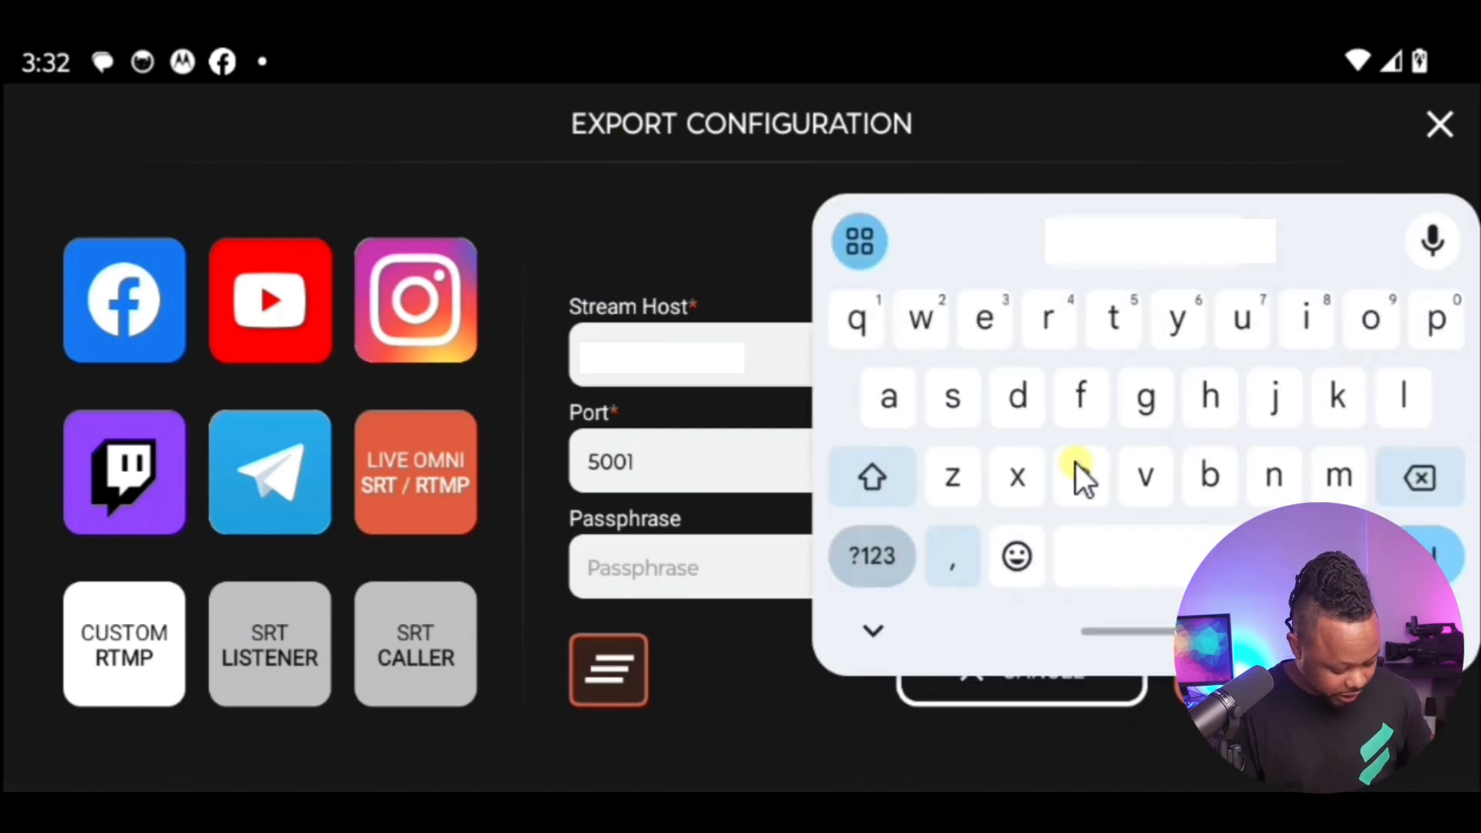
pyautogui.click(685, 573)
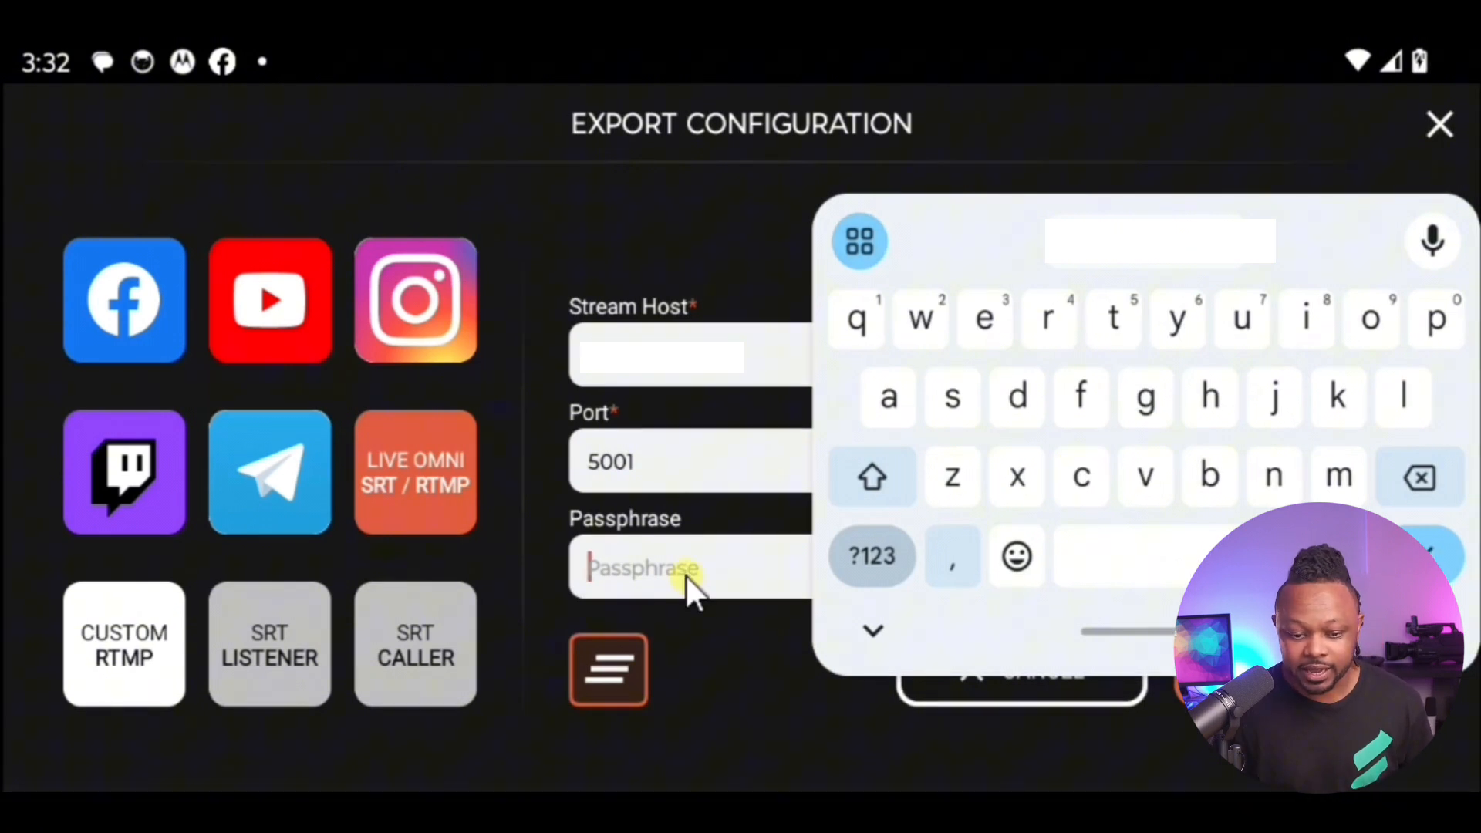
pyautogui.click(876, 623)
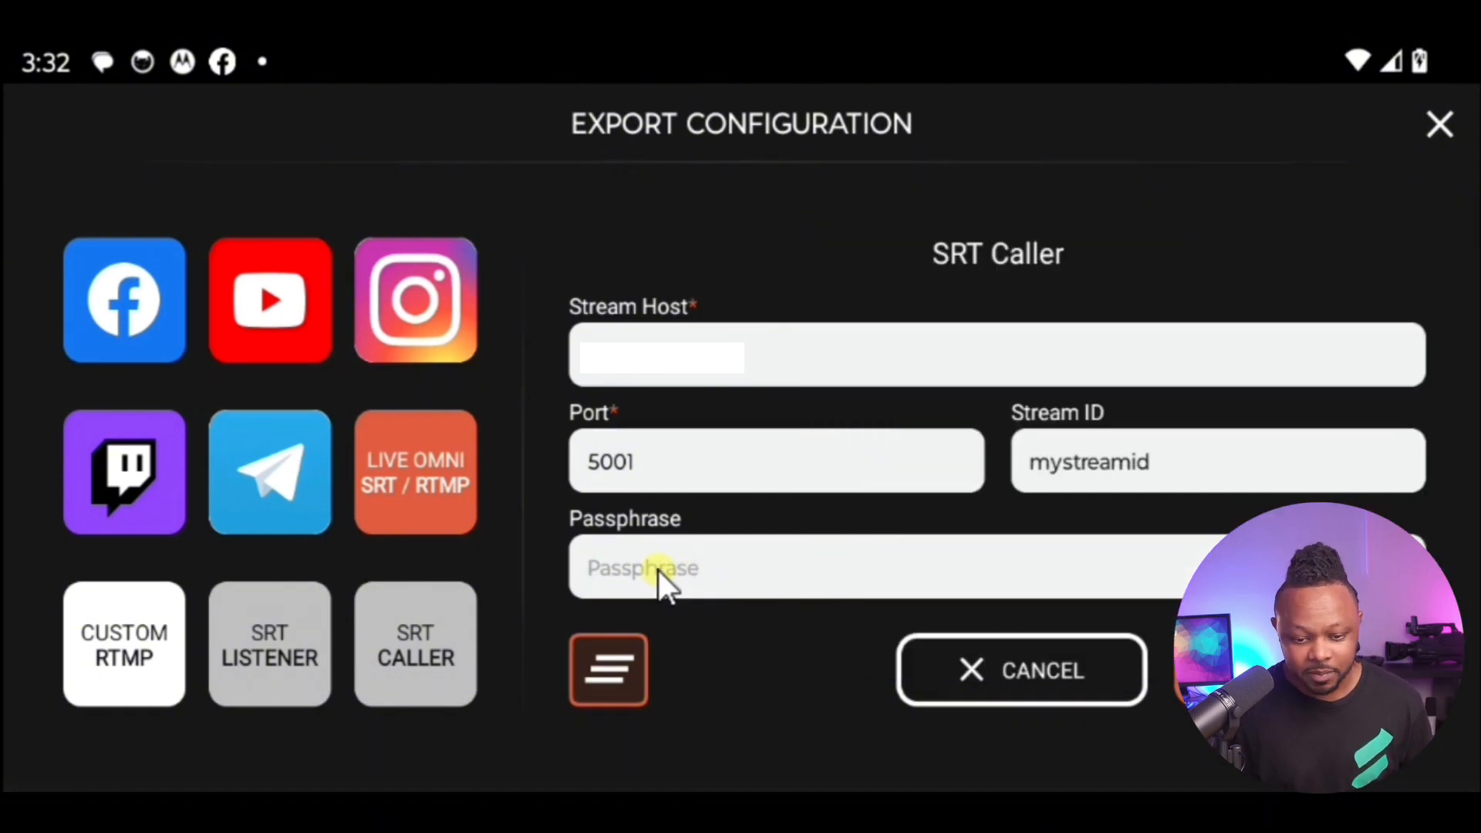
# Step: Enter the passphrase for the SRT Caller export and save the export
pyautogui.click(658, 571)
pyautogui.write('12345')
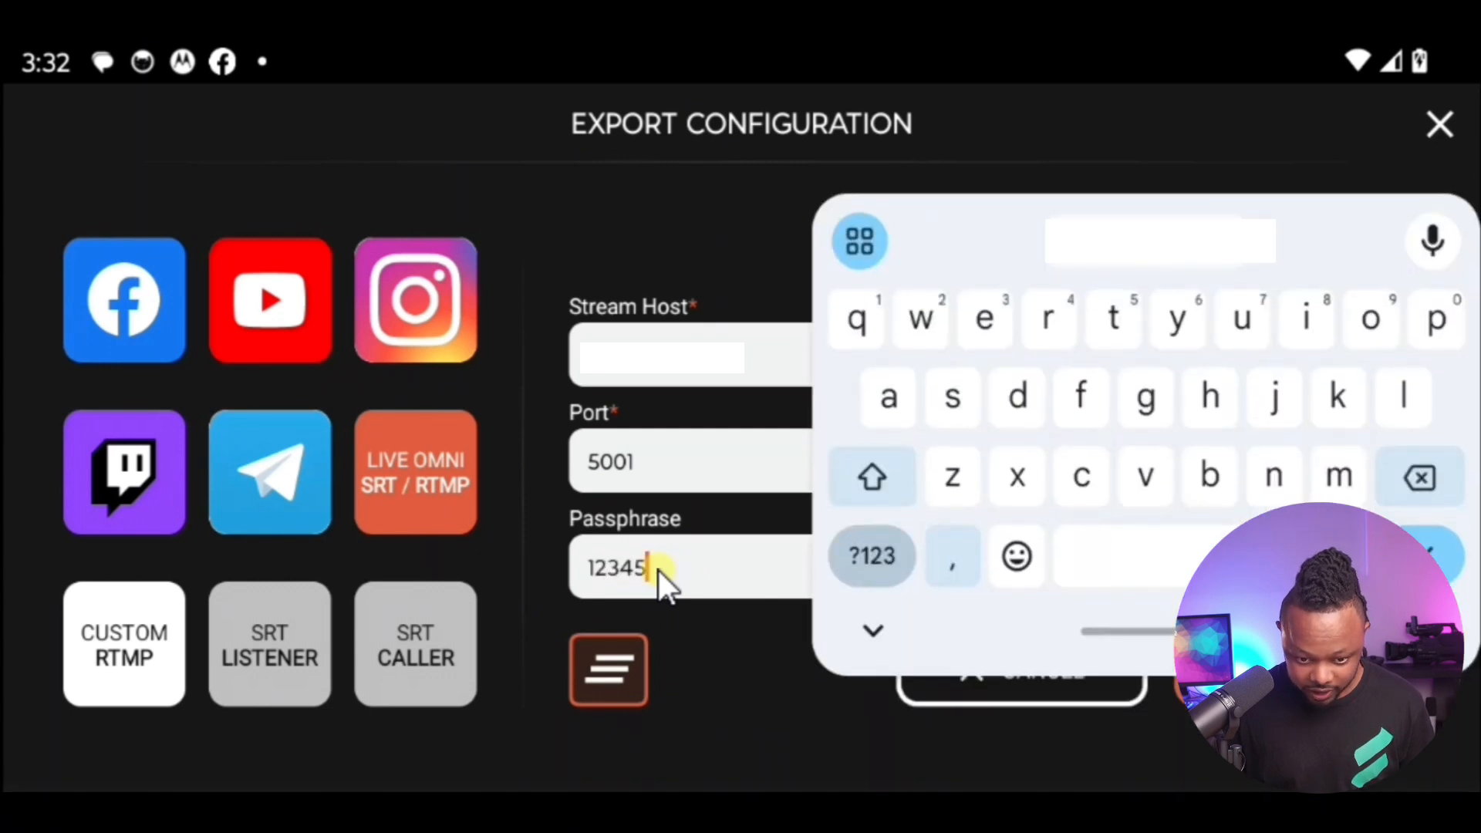
pyautogui.write('678')
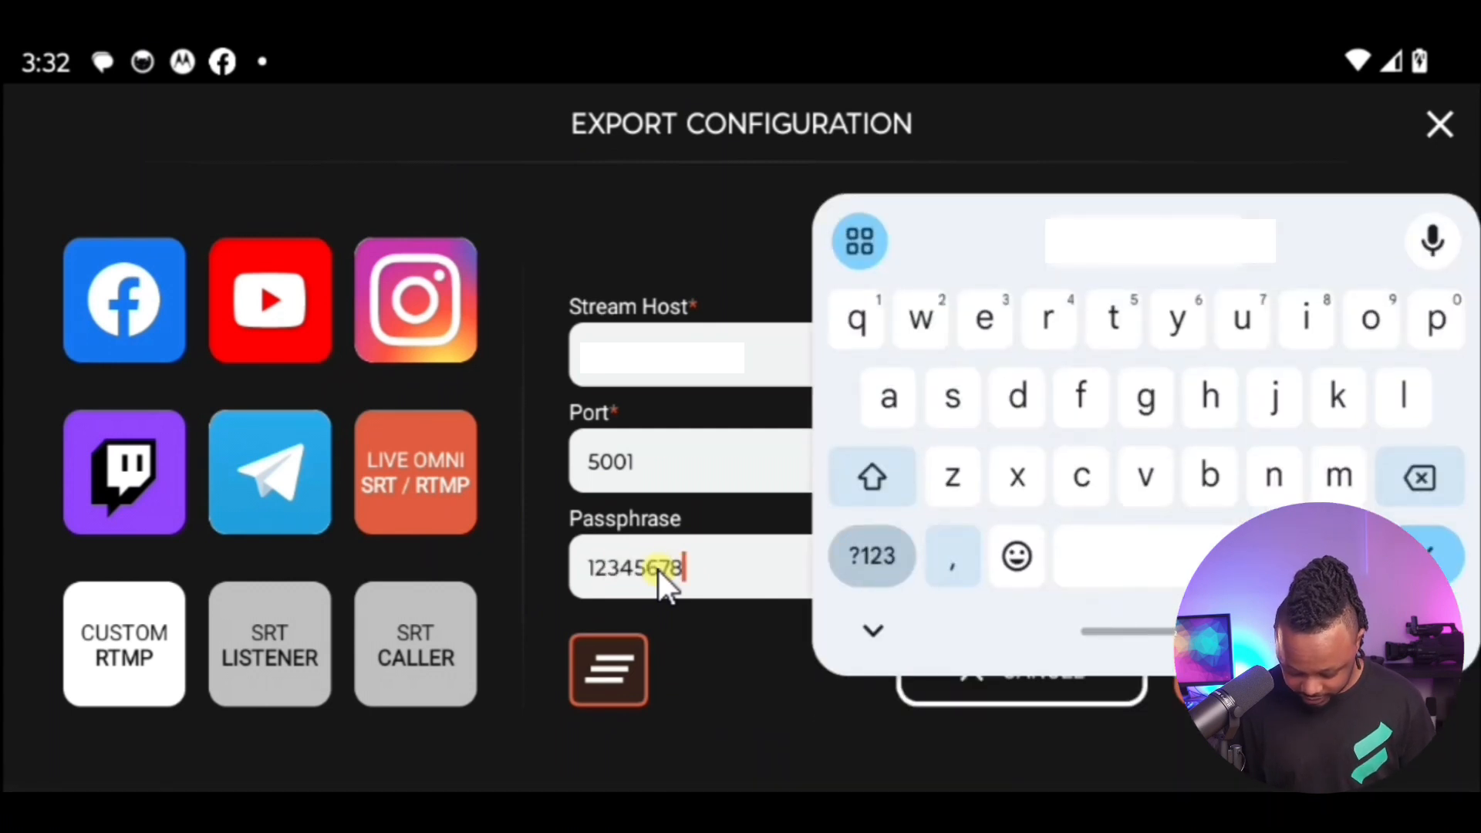
pyautogui.write('90')
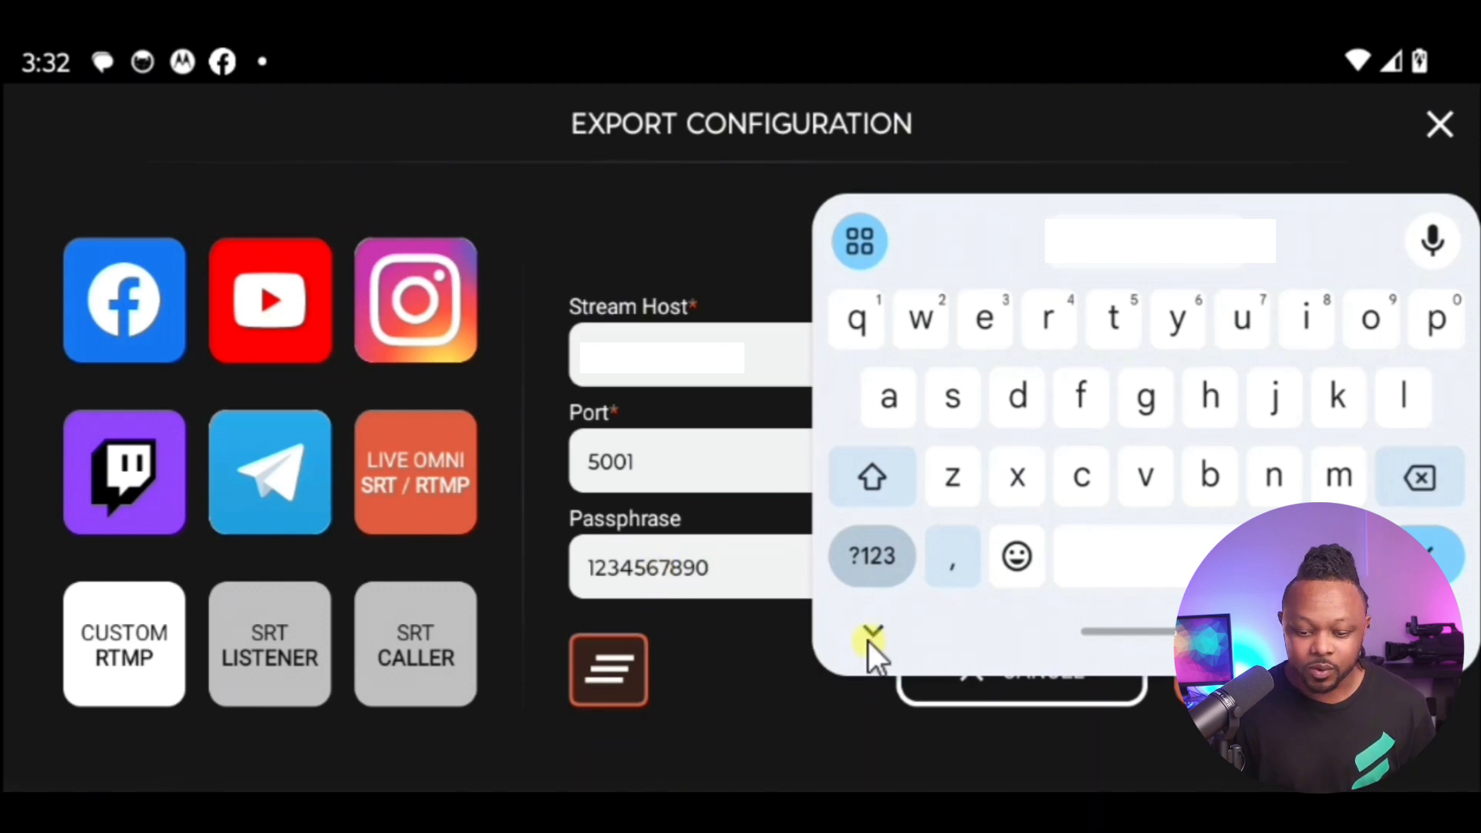
pyautogui.click(869, 638)
pyautogui.click(1314, 682)
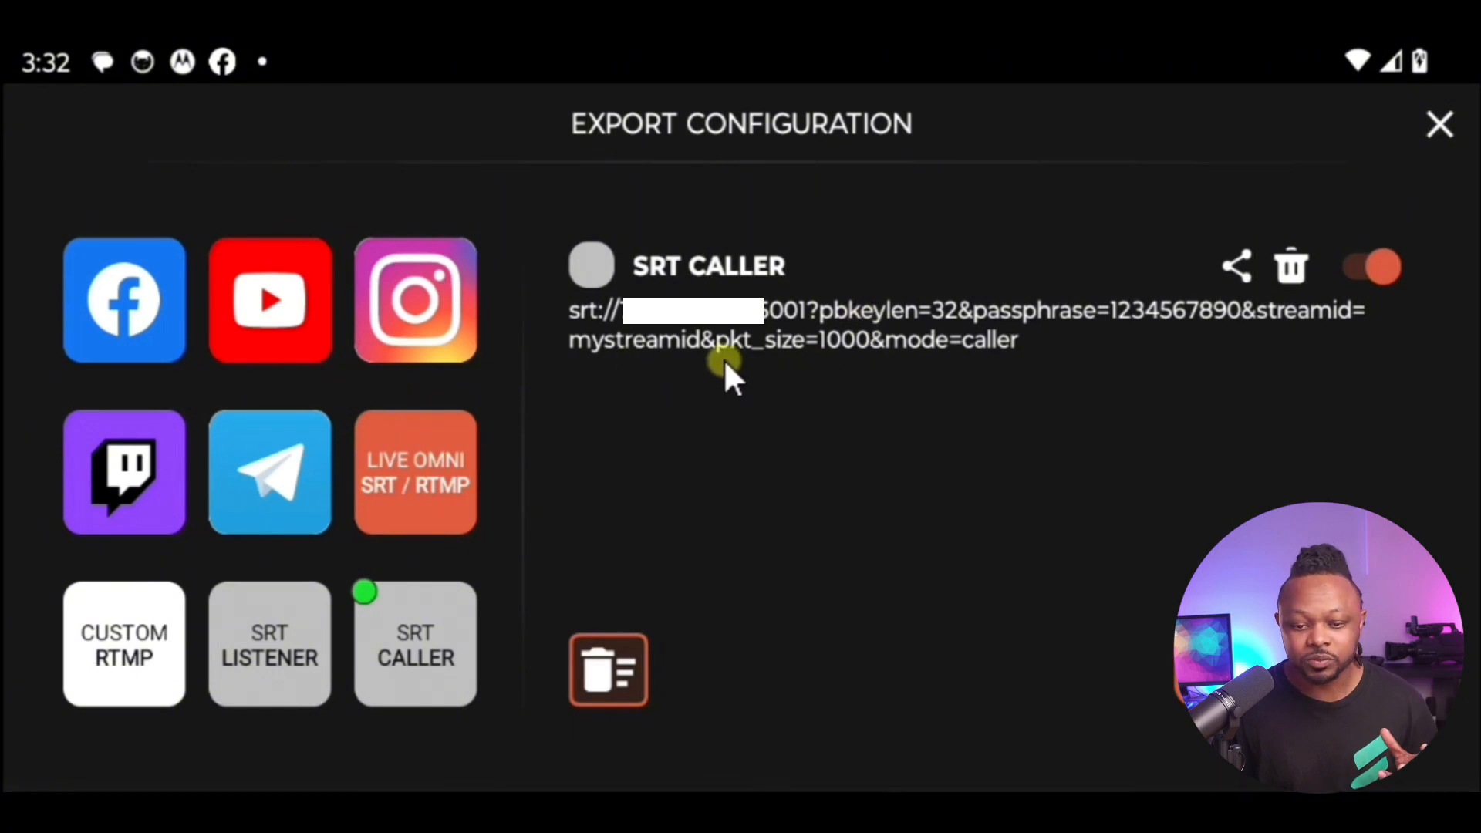
# Step: Copy the SRT Caller export's publish URL through its sharing options, and close the export configuration
pyautogui.click(843, 316)
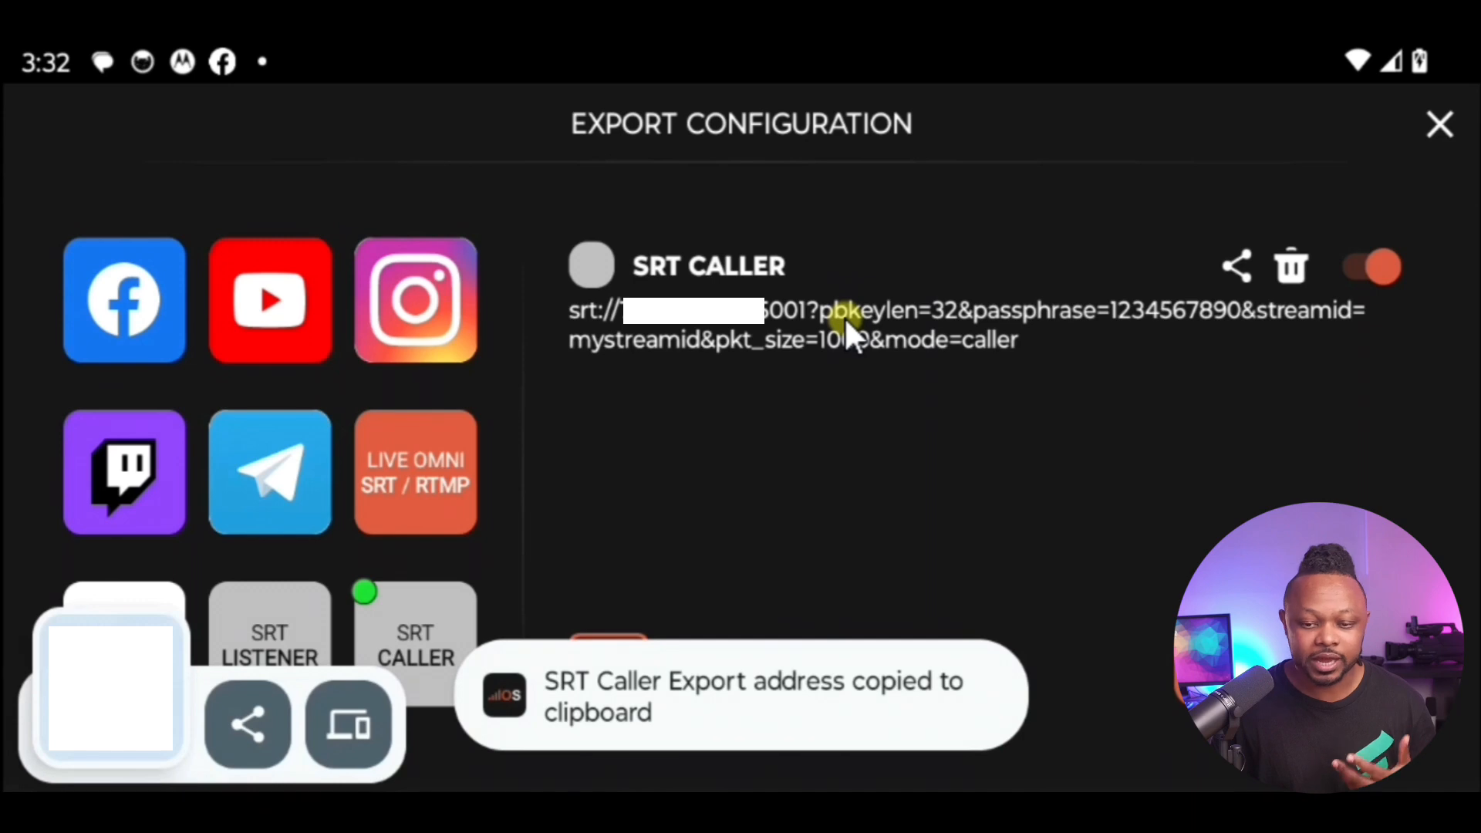
pyautogui.click(1238, 265)
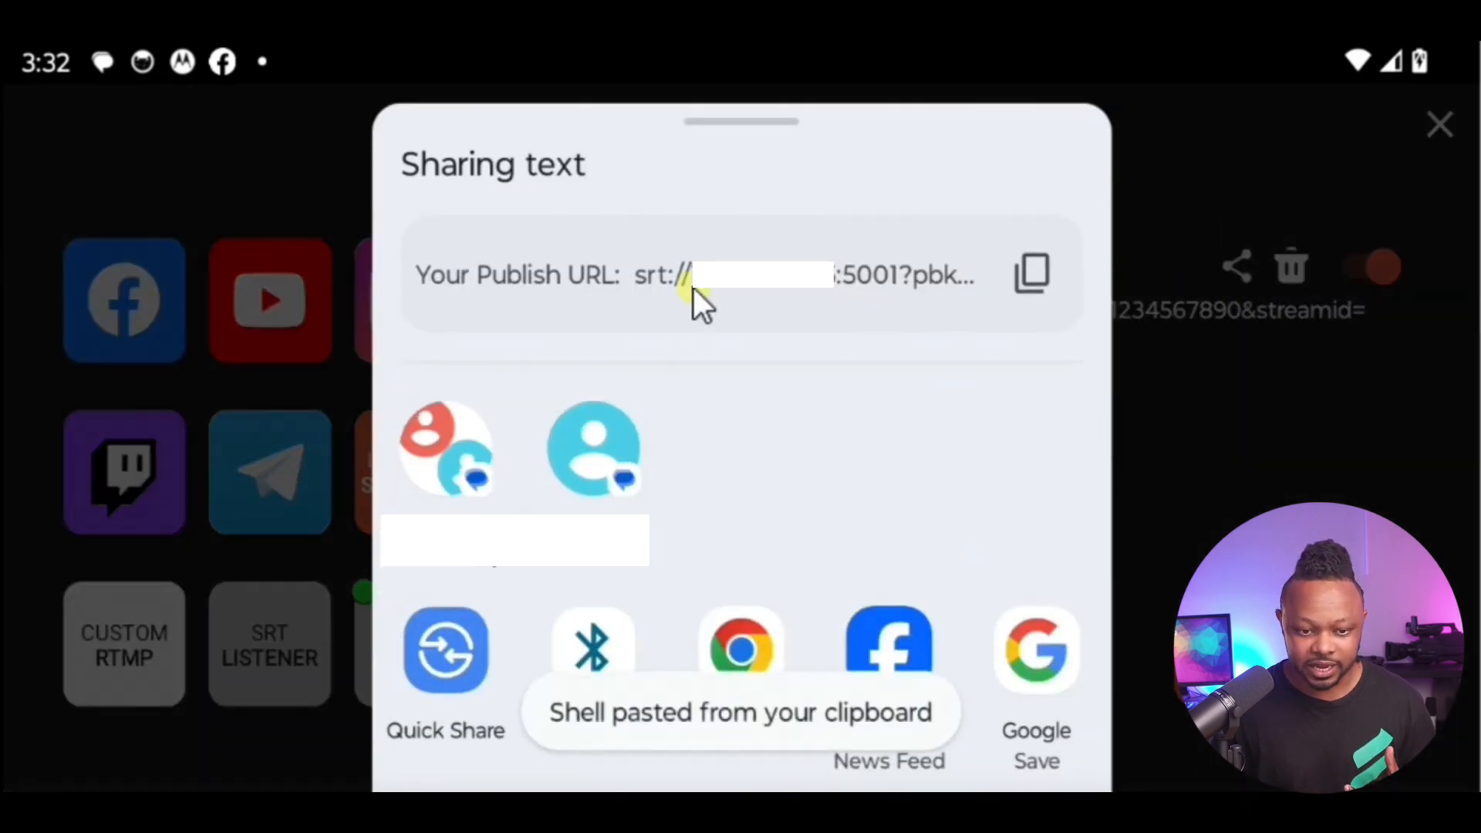
pyautogui.click(1030, 276)
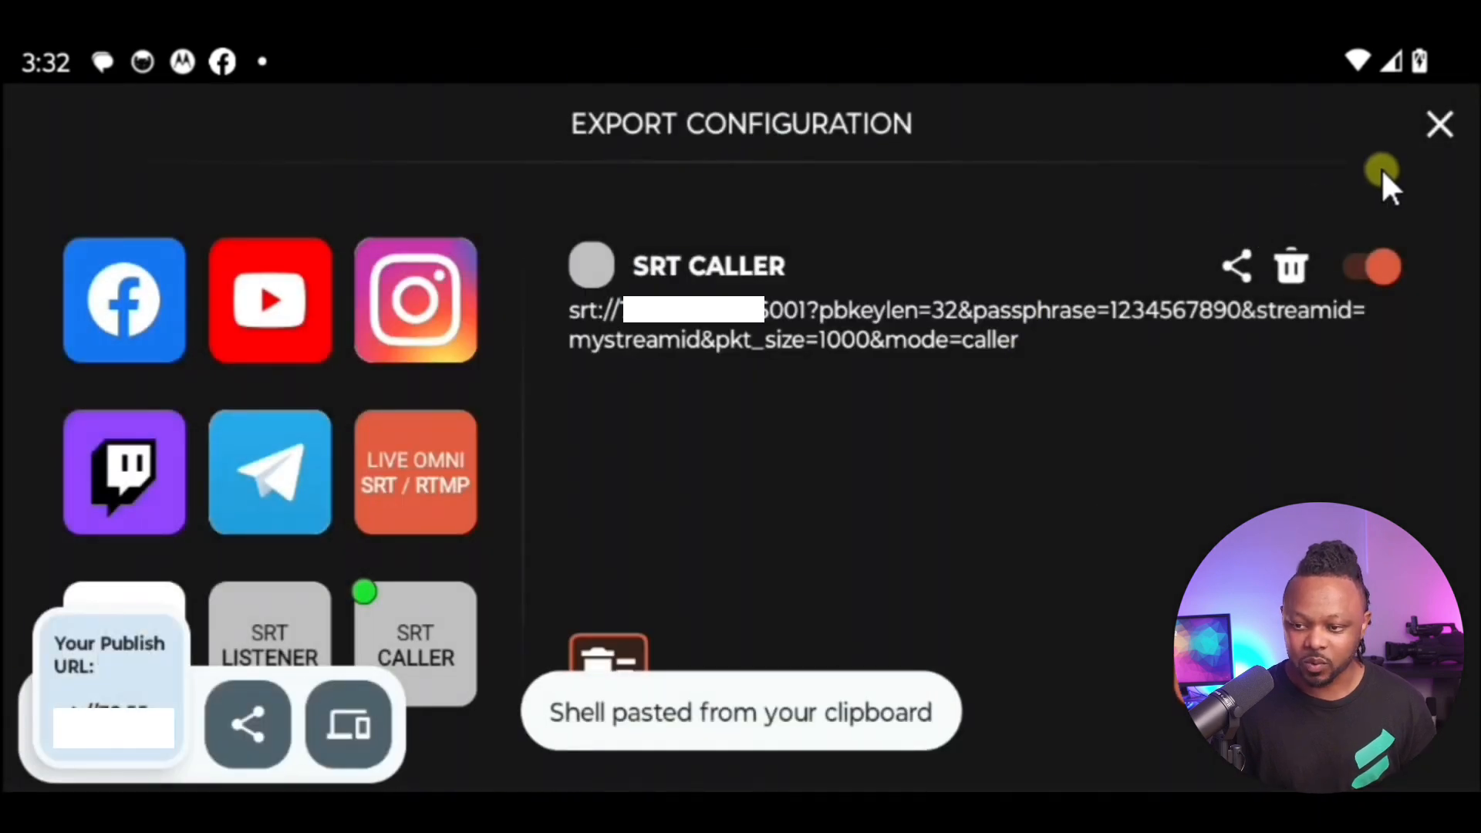
pyautogui.click(1436, 128)
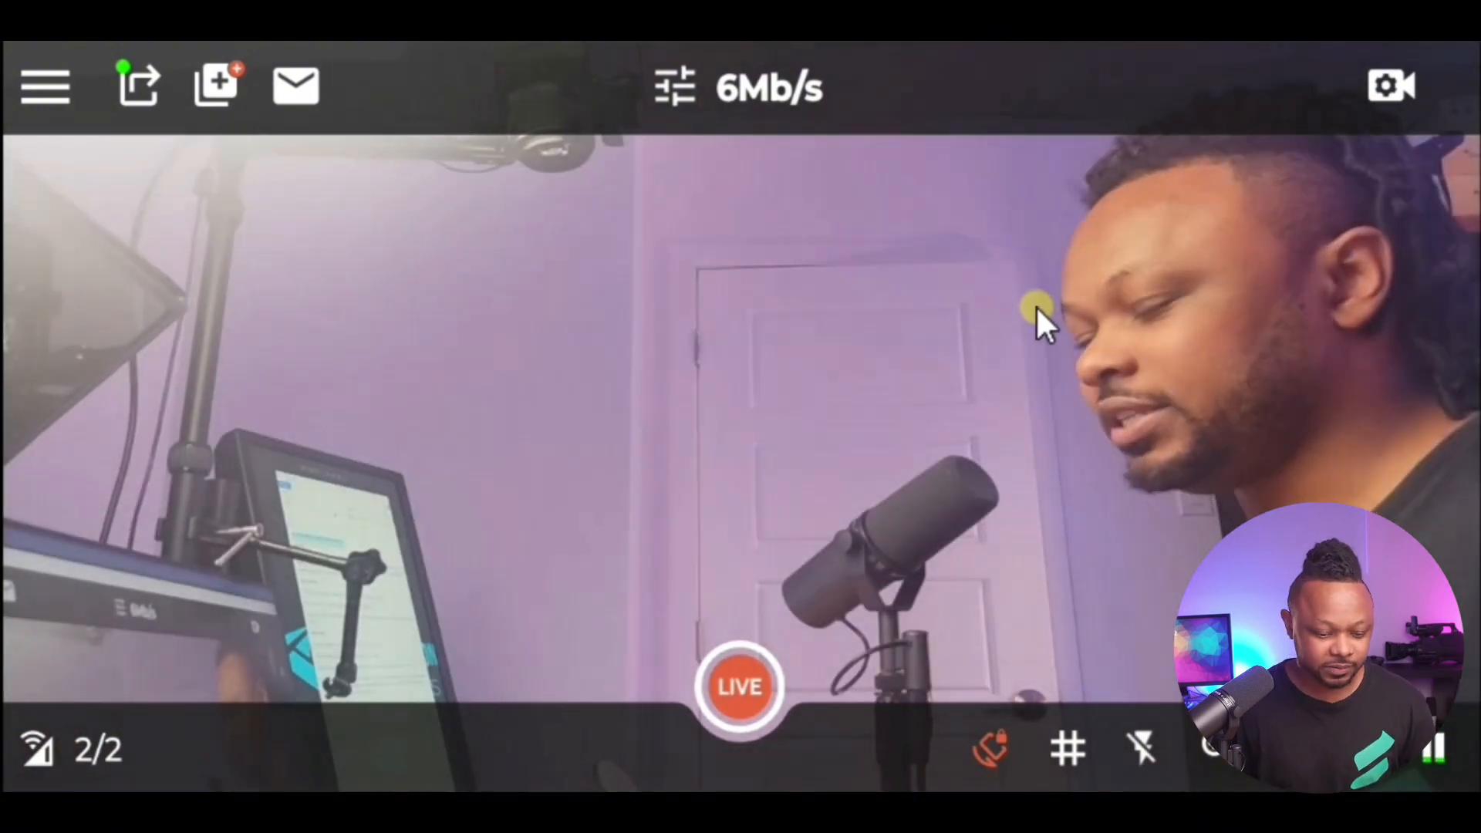
# Step: Switch to OBS, maximize it, and add a new media source named OMNISTREAM SRT1 to the OMNISTREAM SRT scene
pyautogui.click(737, 786)
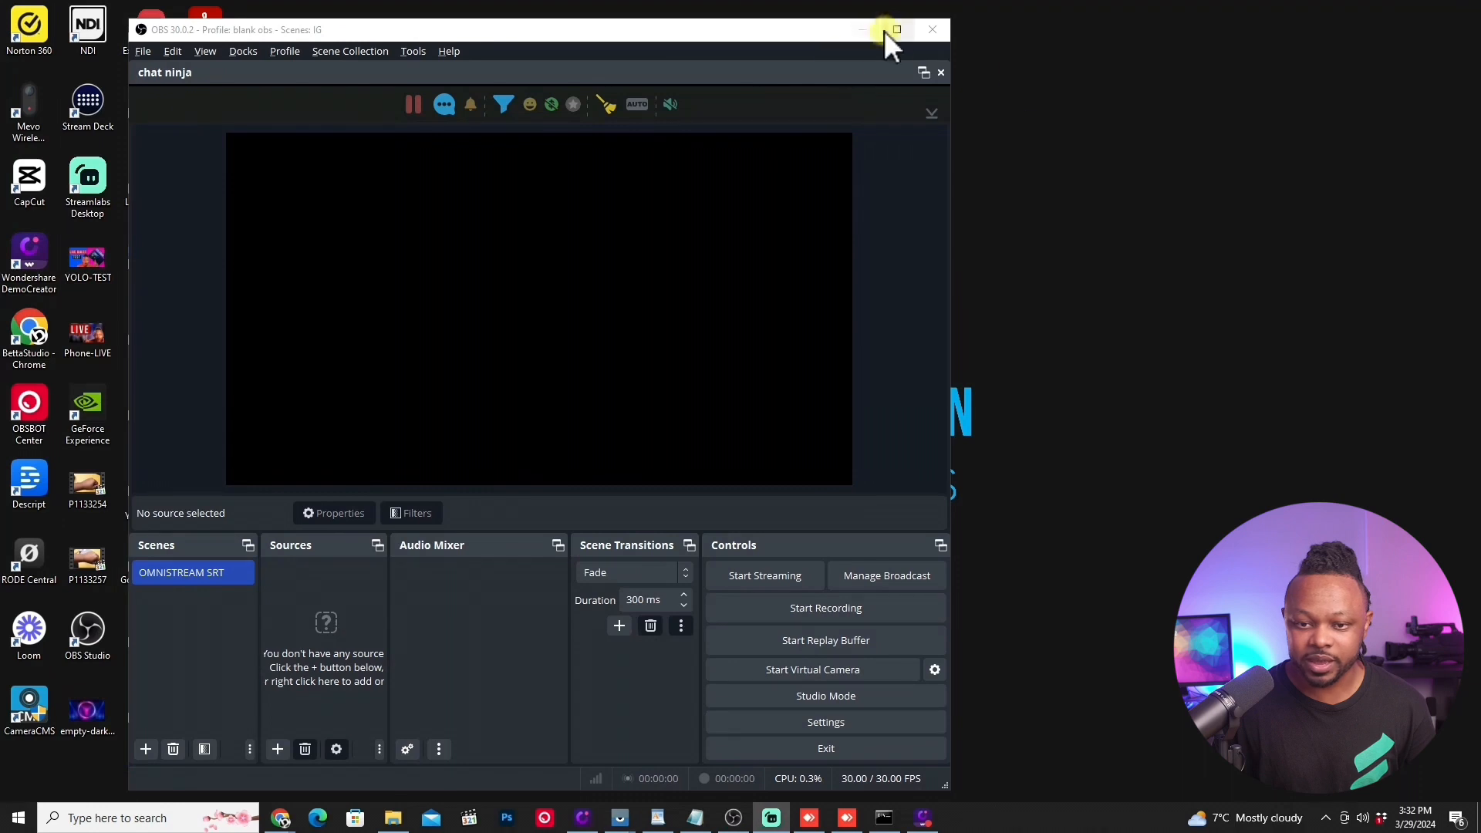
pyautogui.doubleClick(848, 19)
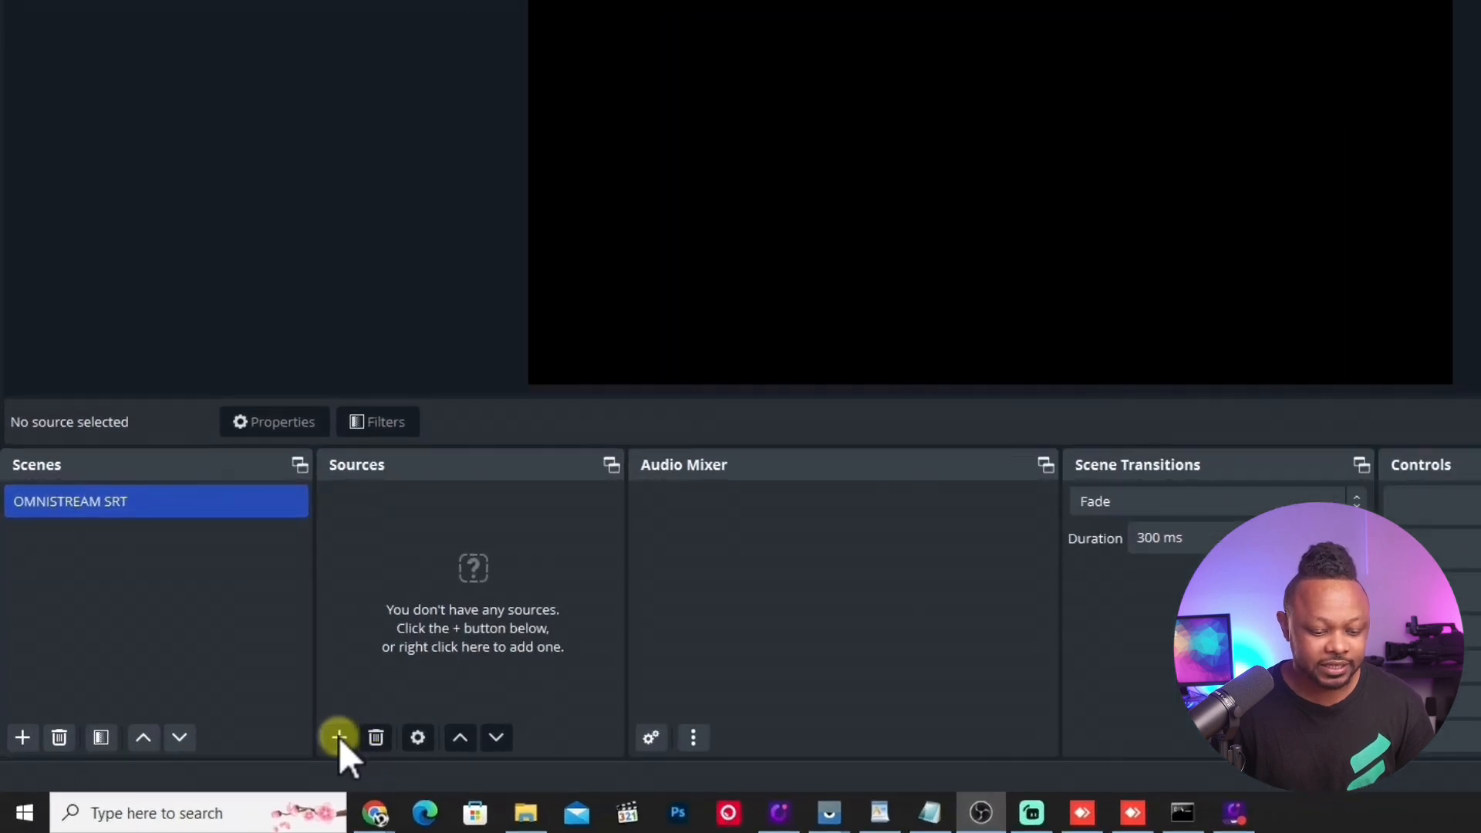
pyautogui.click(289, 750)
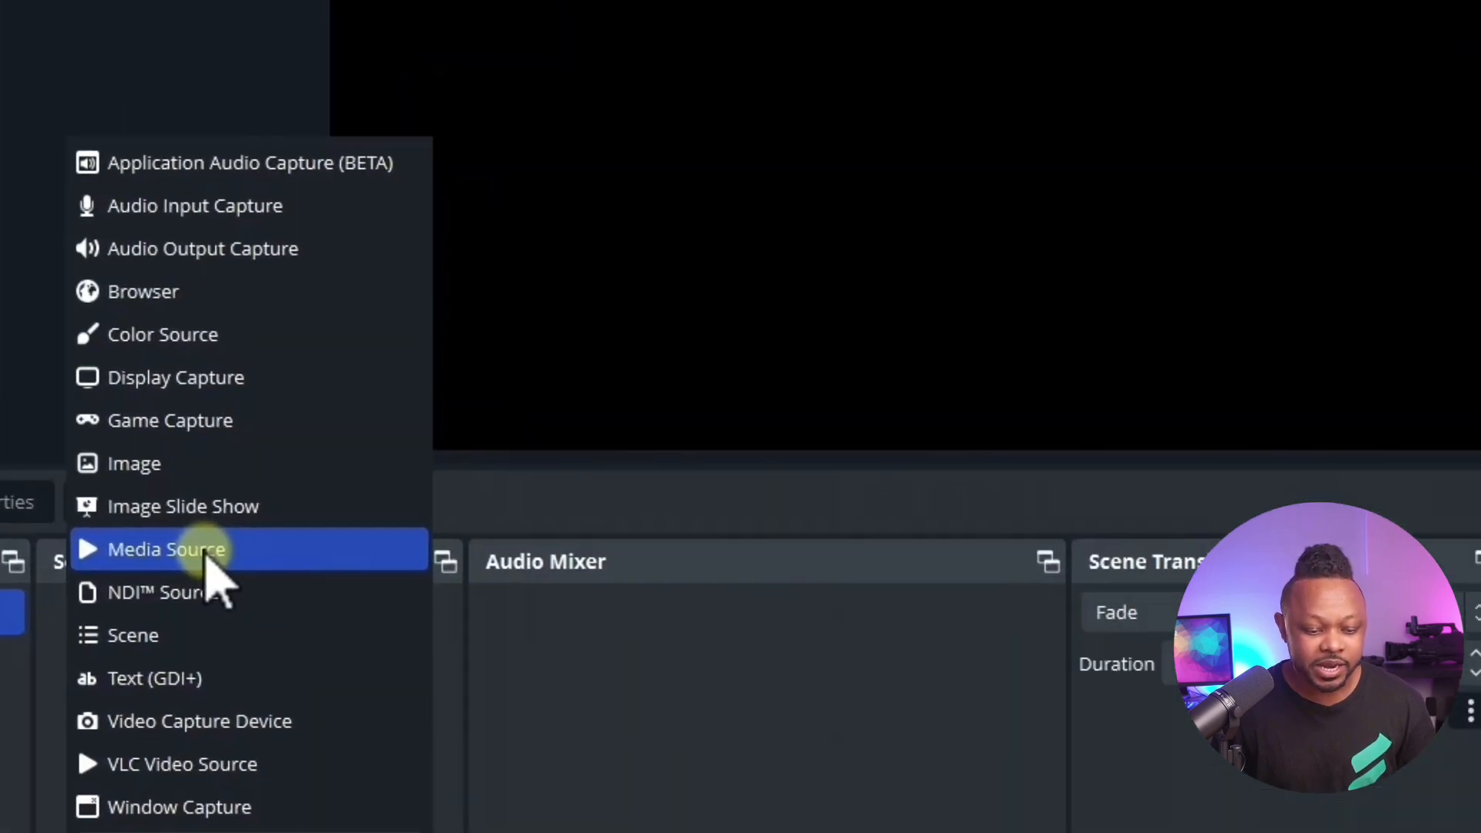
pyautogui.click(437, 456)
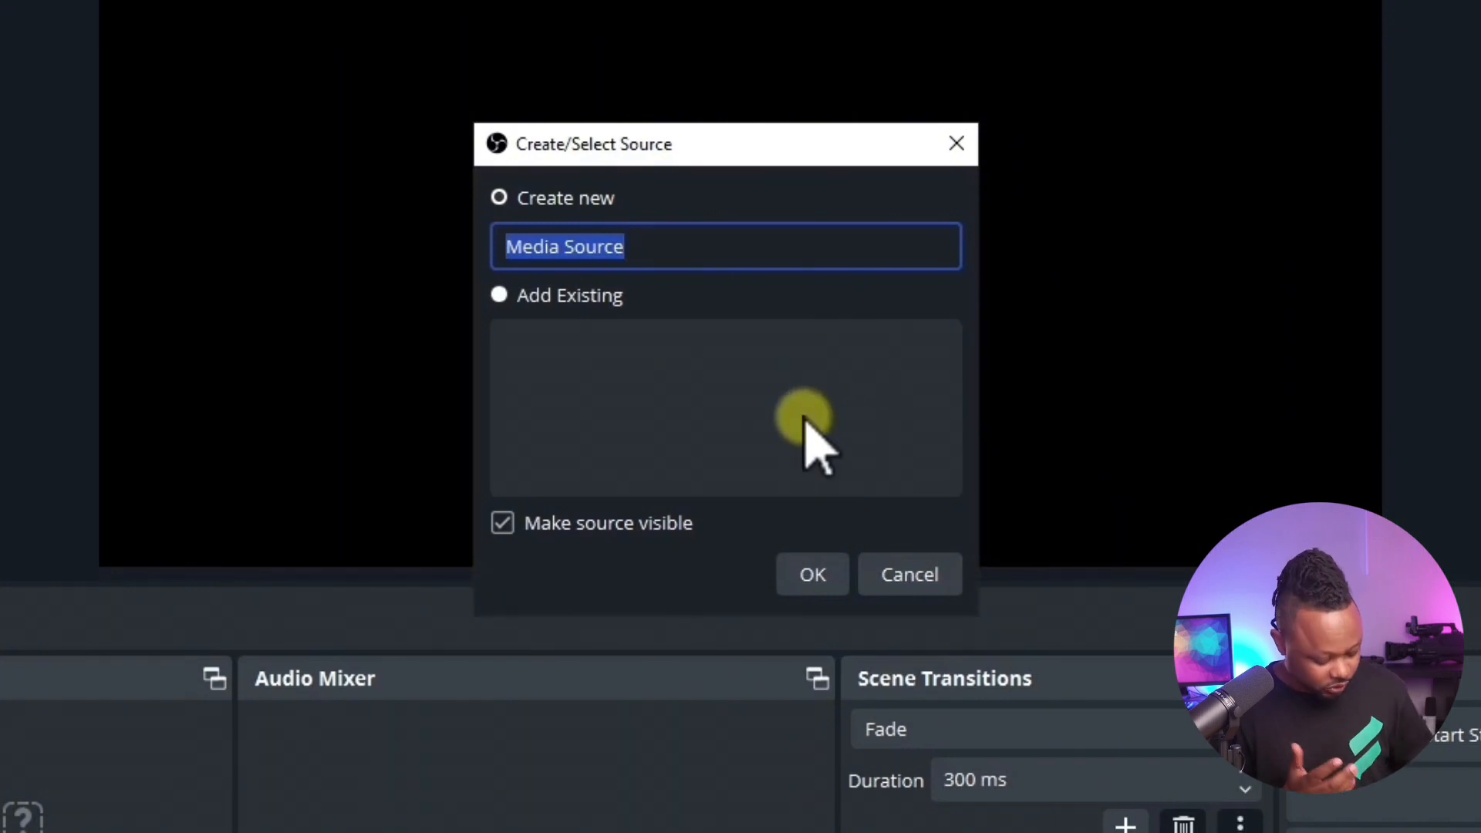
pyautogui.write('OMNISTREAM SRT1')
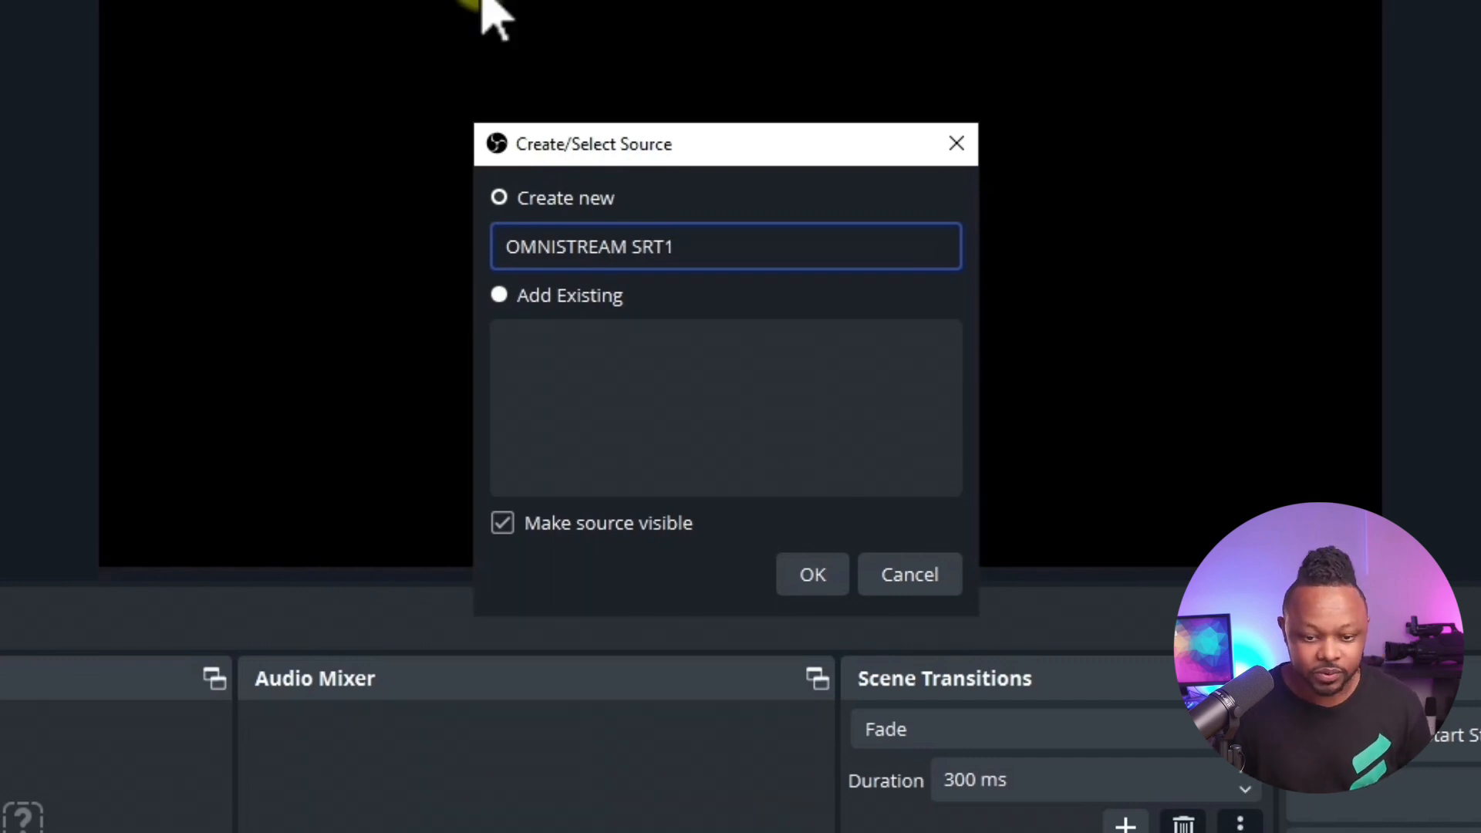
pyautogui.click(809, 575)
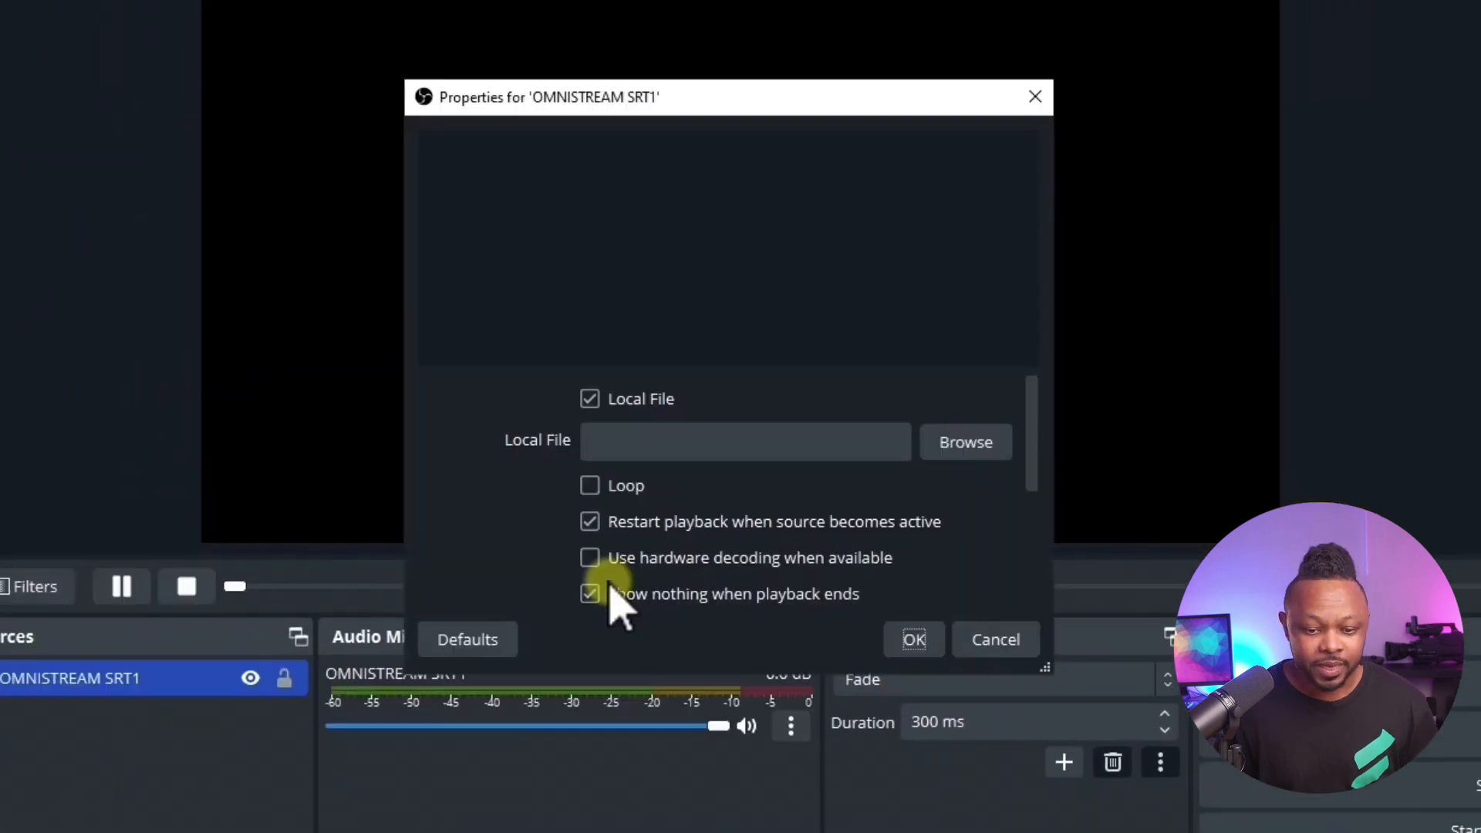
# Step: Turn off Local File for the OMNISTREAM SRT1 source and paste the copied publish URL as its input
pyautogui.click(589, 403)
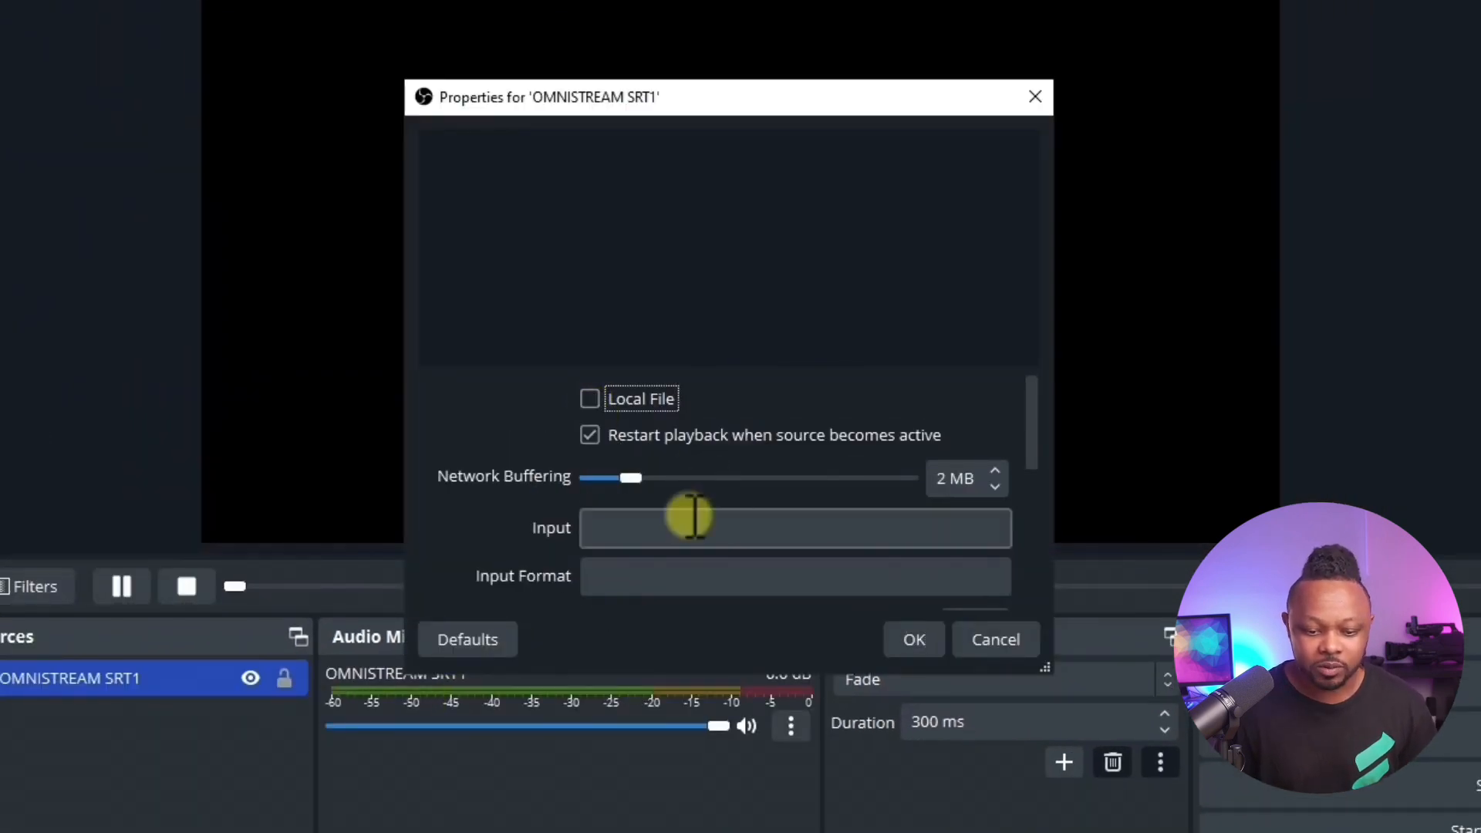
pyautogui.click(617, 525)
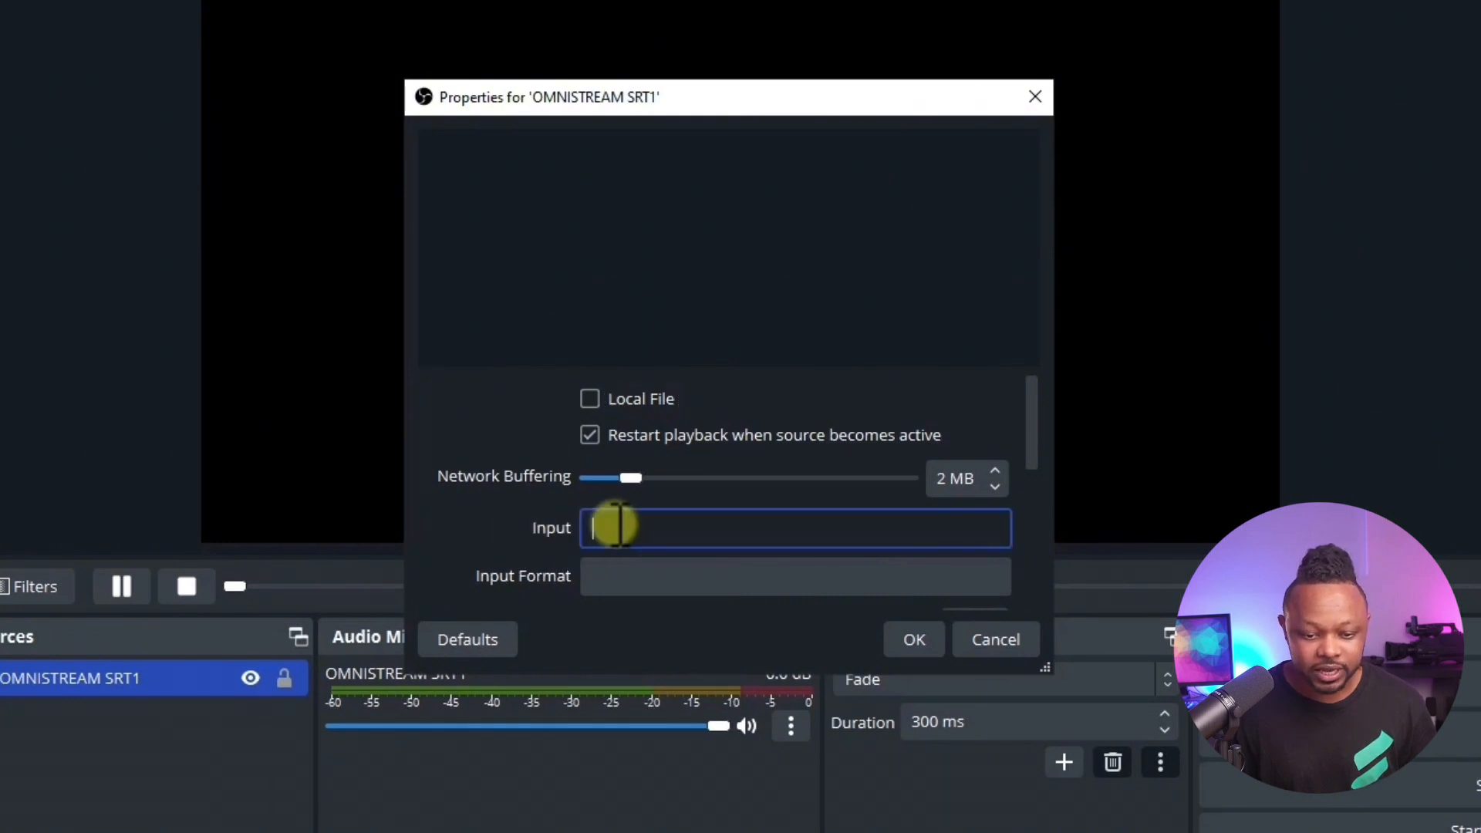
pyautogui.rightClick(617, 526)
pyautogui.click(661, 697)
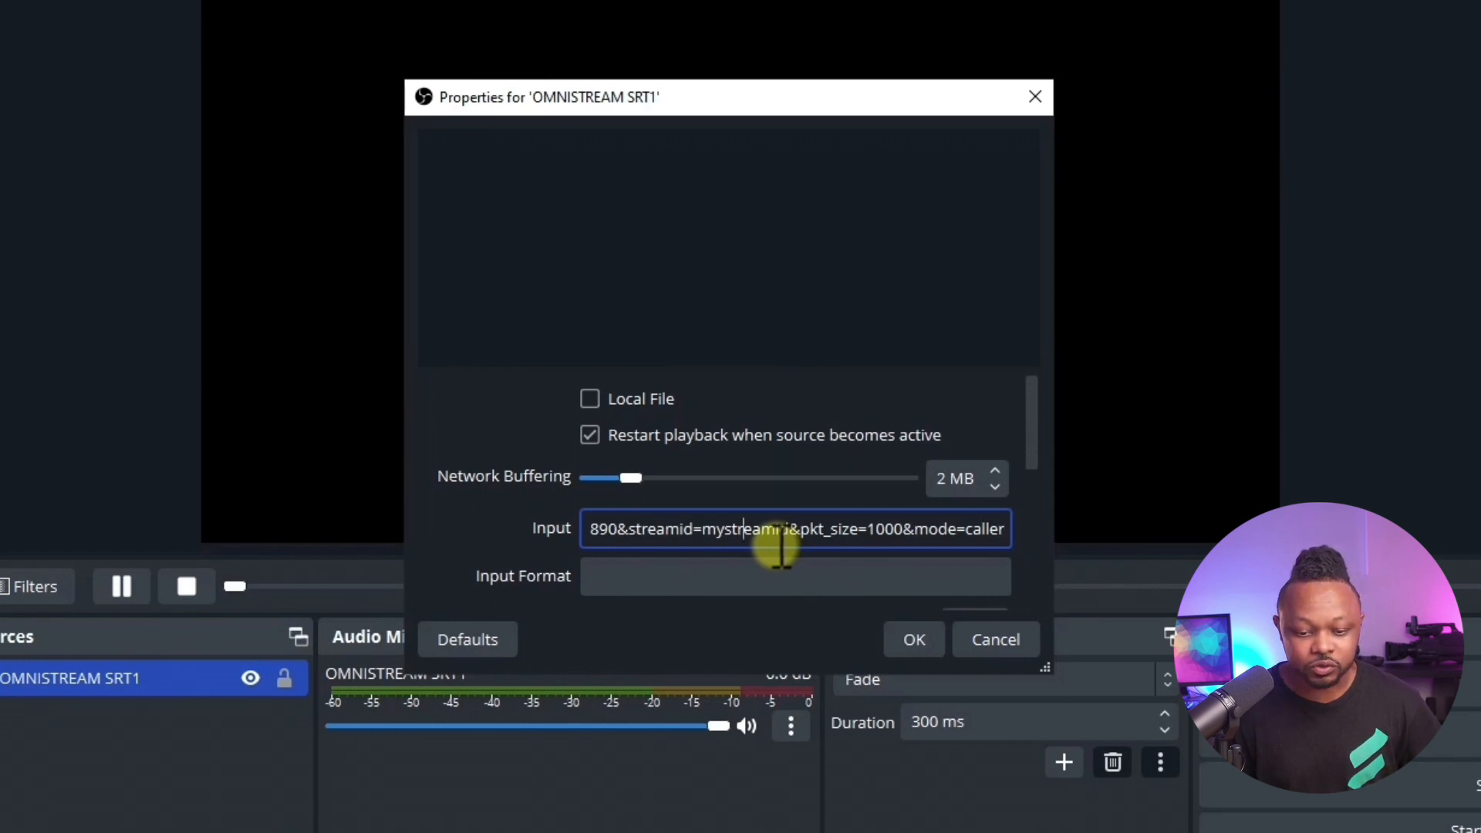
# Step: Remove the "Your Publish URL:" label from the start of the OMNISTREAM SRT1 source's input address
pyautogui.press('Left')
pyautogui.press('Left')
pyautogui.press('Left')
pyautogui.press('Left')
pyautogui.press('Left')
pyautogui.press('Left')
pyautogui.press('Left')
pyautogui.press('Left')
pyautogui.press('Left')
pyautogui.press('Left')
pyautogui.press('Left')
pyautogui.press('Left')
pyautogui.press('Left')
pyautogui.press('Left')
pyautogui.press('Left')
pyautogui.press('Left')
pyautogui.press('Left')
pyautogui.press('Left')
pyautogui.press('Left')
pyautogui.press('Left')
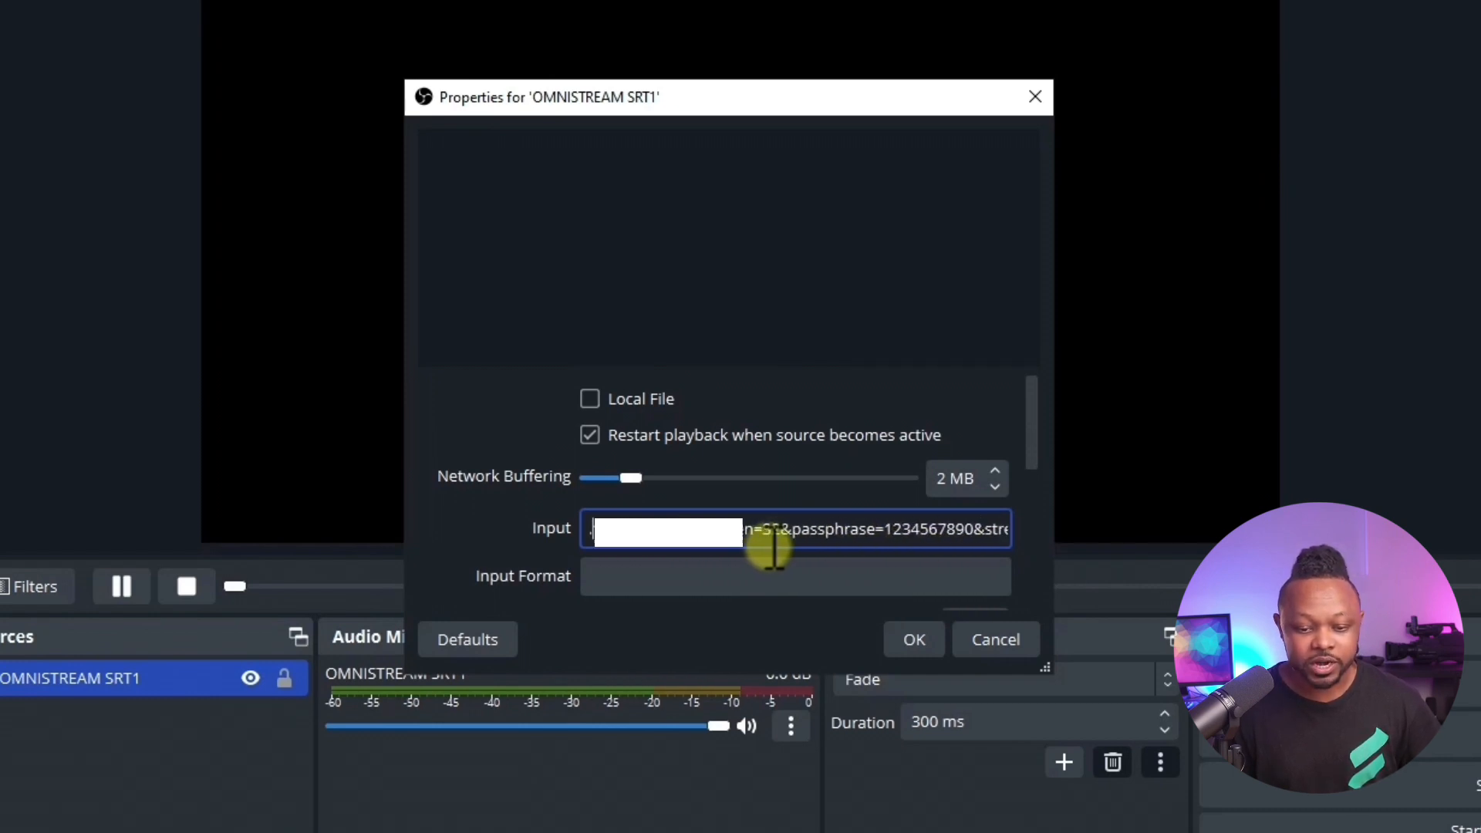
pyautogui.press('Left')
pyautogui.press('Left')
pyautogui.press('Left')
pyautogui.press('Left')
pyautogui.press('Left')
pyautogui.press('Left')
pyautogui.press('Left')
pyautogui.press('Left')
pyautogui.press('Left')
pyautogui.press('Left')
pyautogui.press('Left')
pyautogui.press('Left')
pyautogui.press('Left')
pyautogui.press('Left')
pyautogui.press('Left')
pyautogui.press('Left')
pyautogui.press('Left')
pyautogui.press('Left')
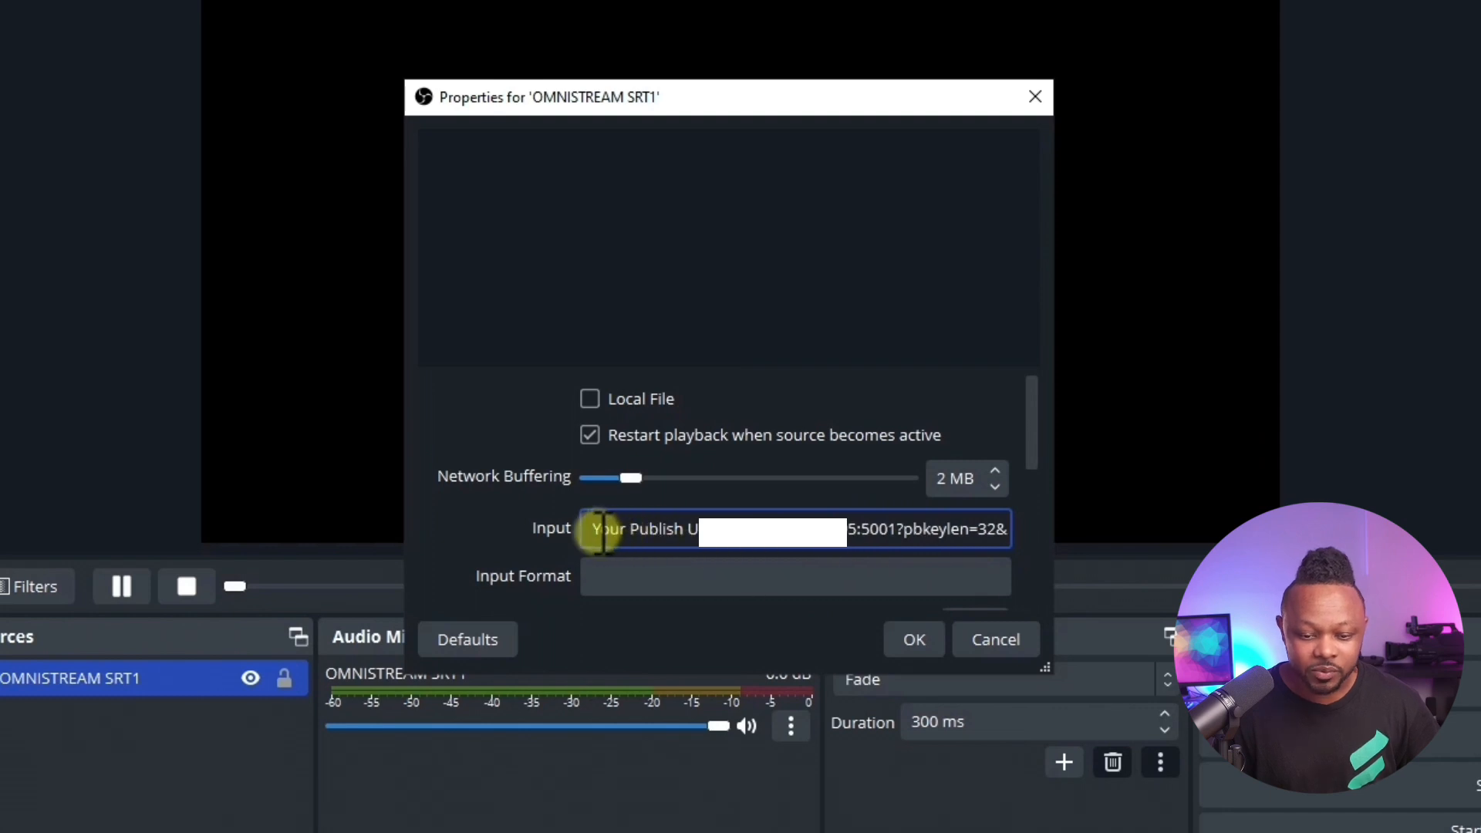
pyautogui.moveTo(593, 529); pyautogui.dragTo(697, 529)
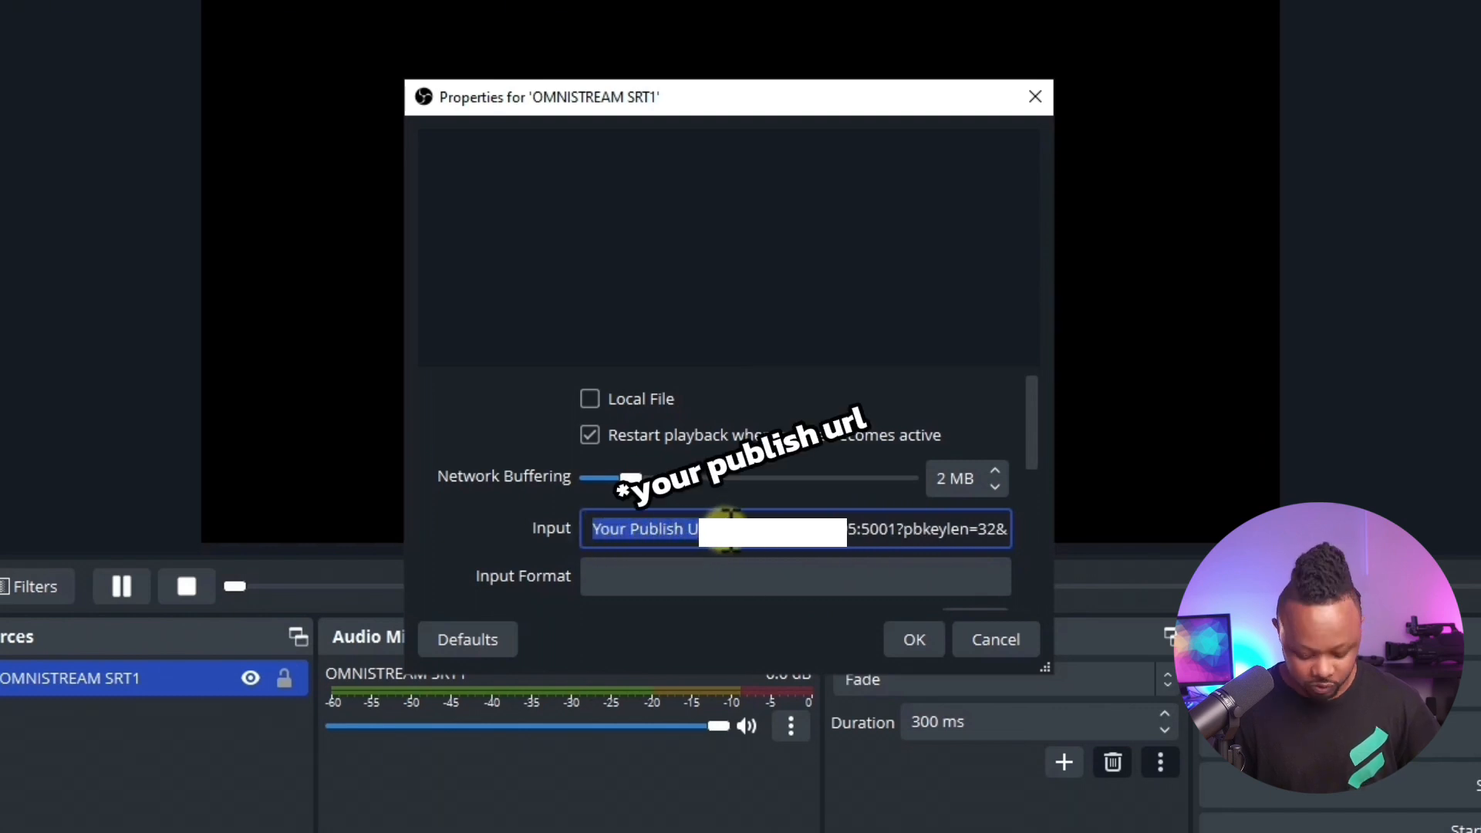
pyautogui.hotkey('ctrl', 'v')
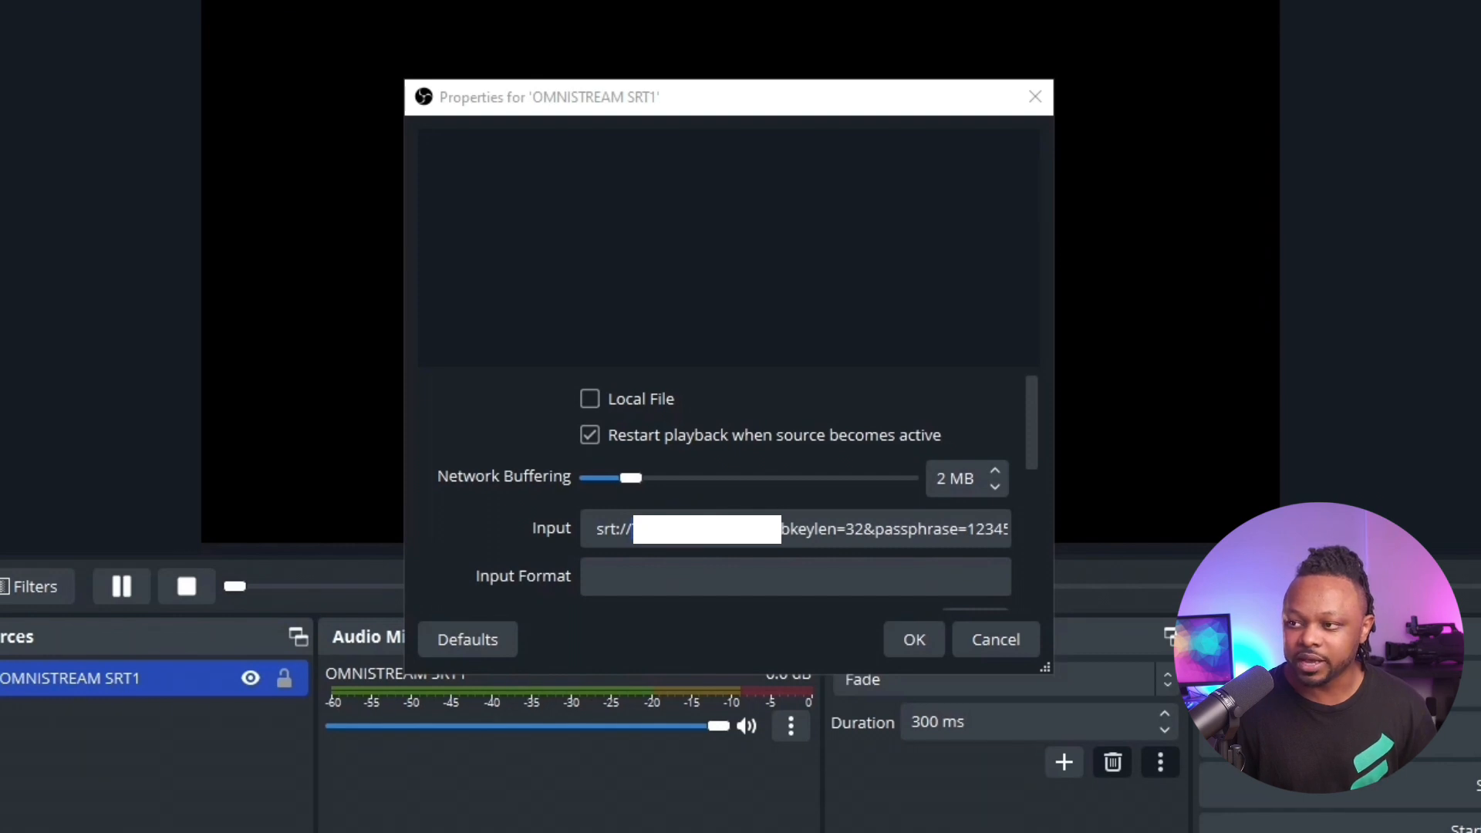
# Step: Change the address in the source's input URL to the computer's local IP 192.168.2.12 with port 5001, and save the source properties
pyautogui.rightClick(675, 538)
pyautogui.click(721, 672)
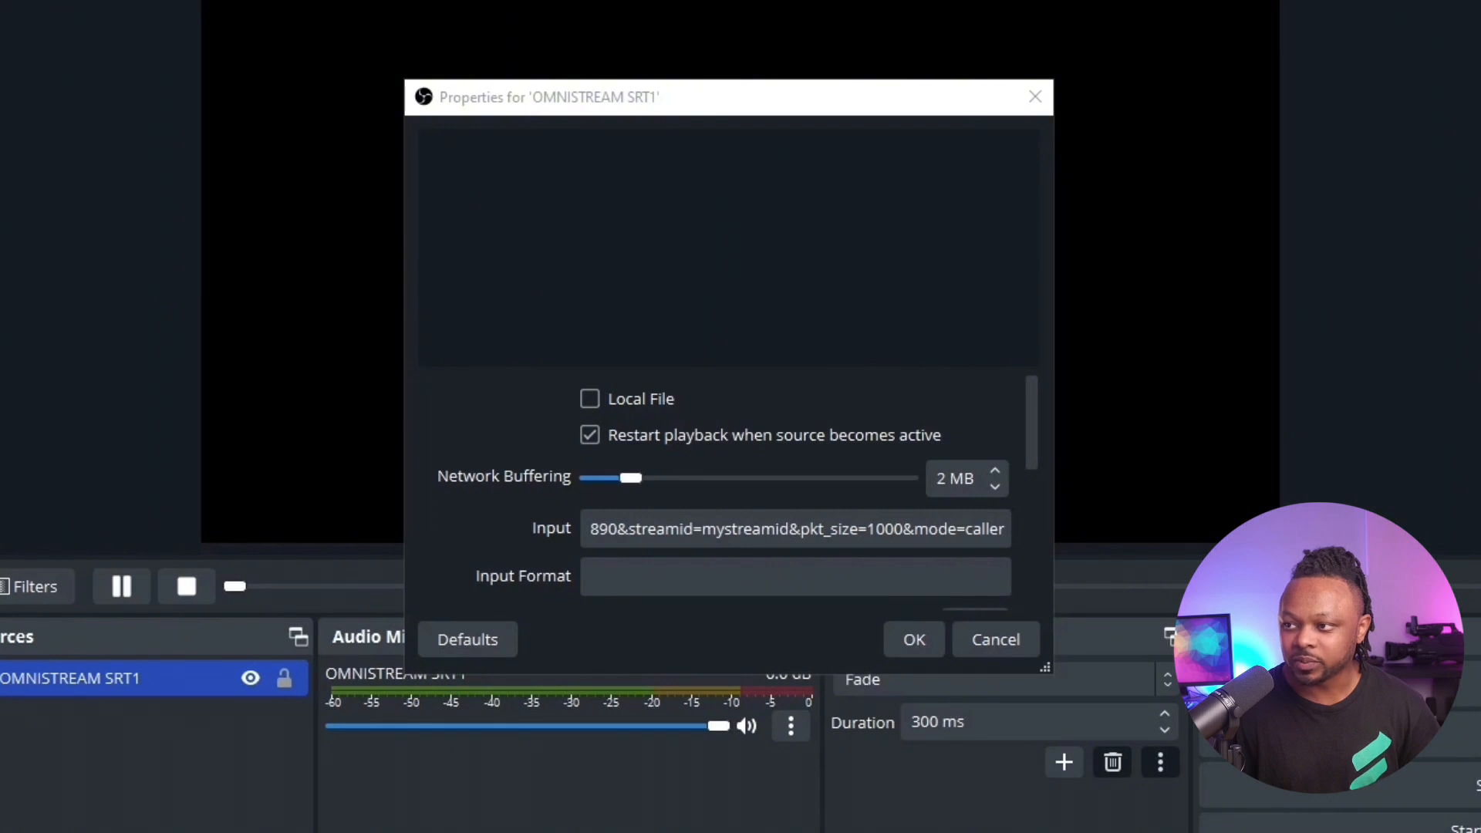
pyautogui.doubleClick(979, 527)
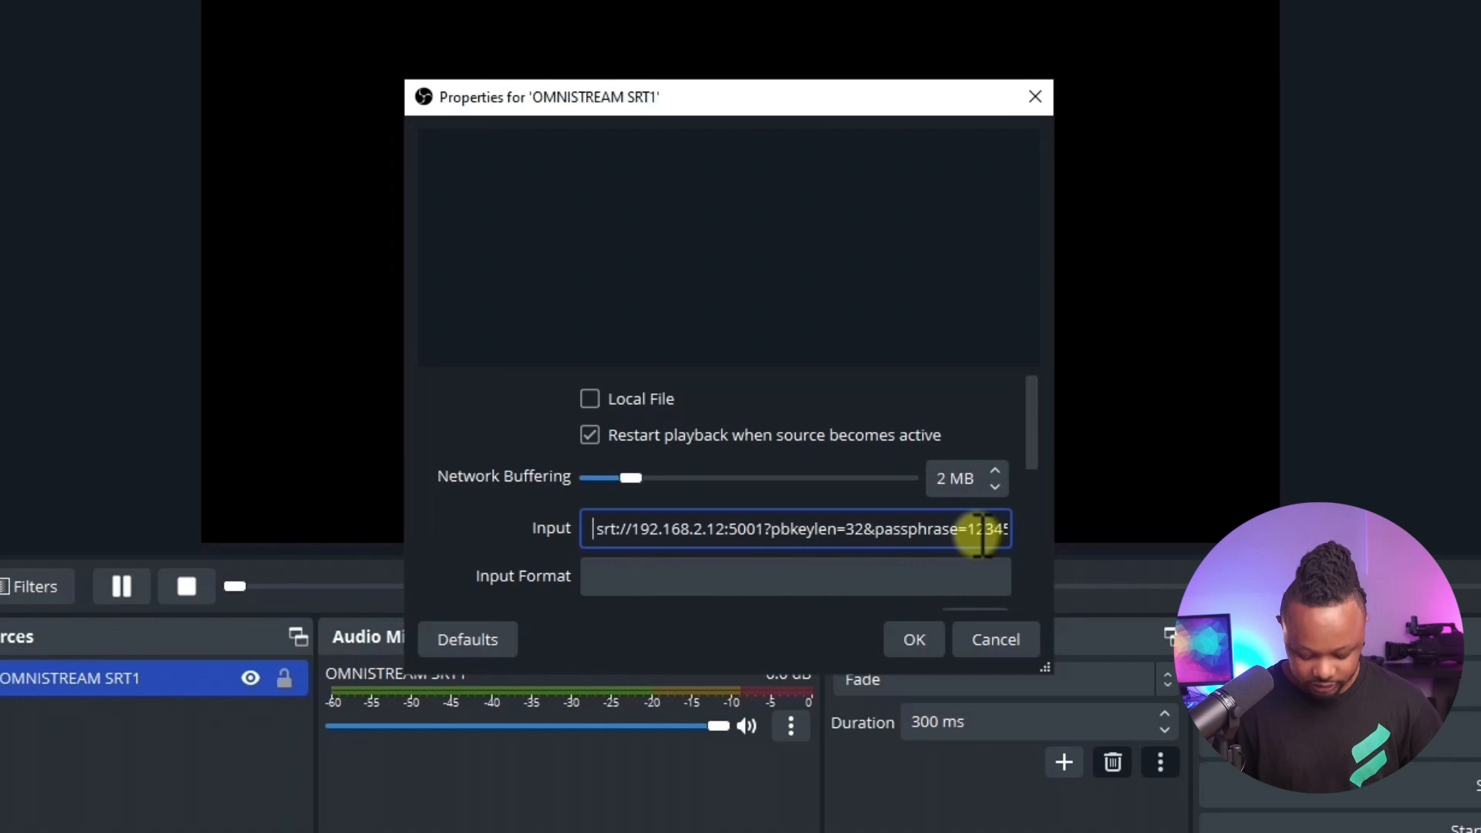
pyautogui.press('BackSpace')
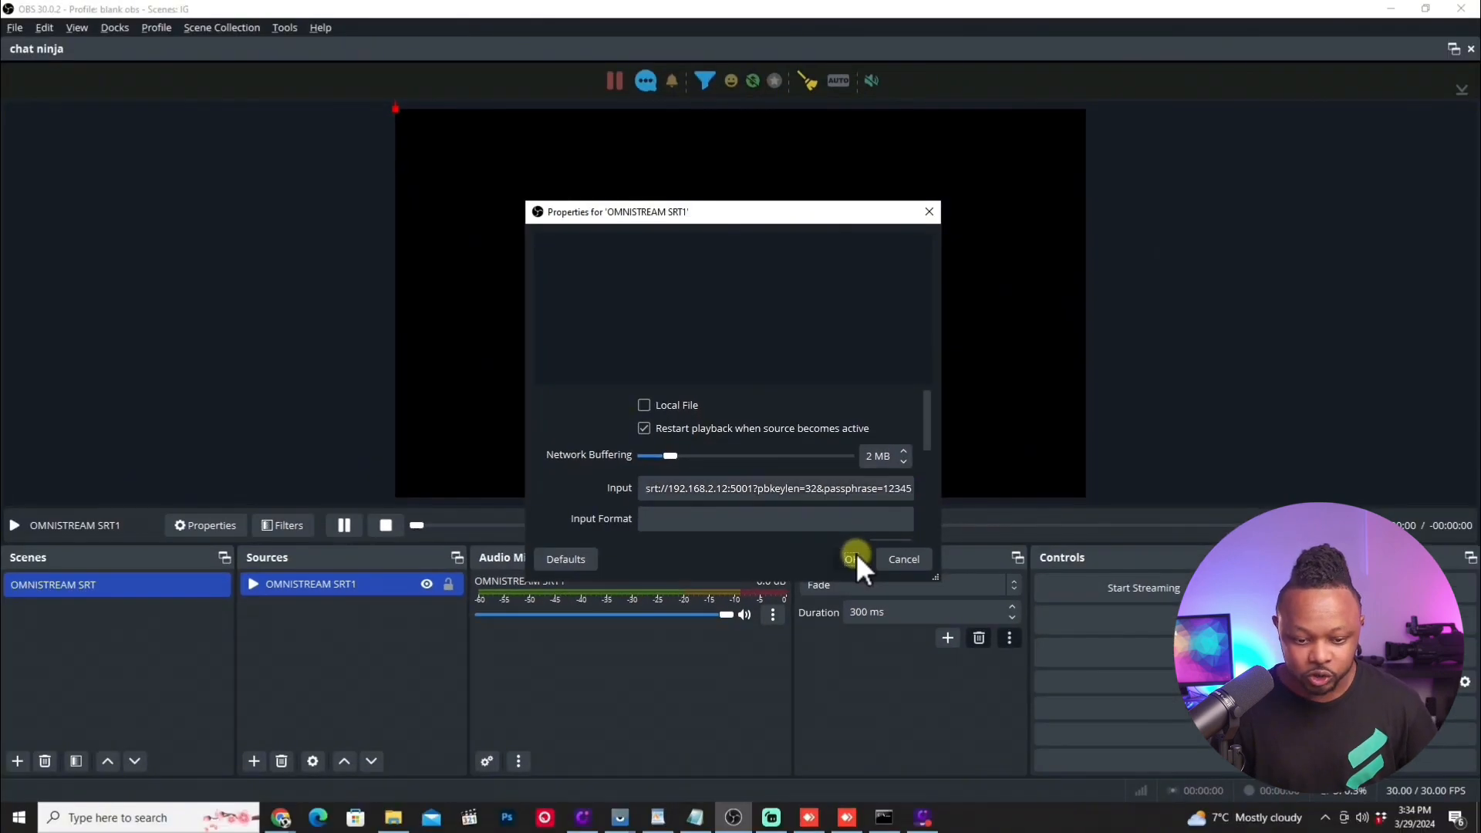
pyautogui.click(914, 639)
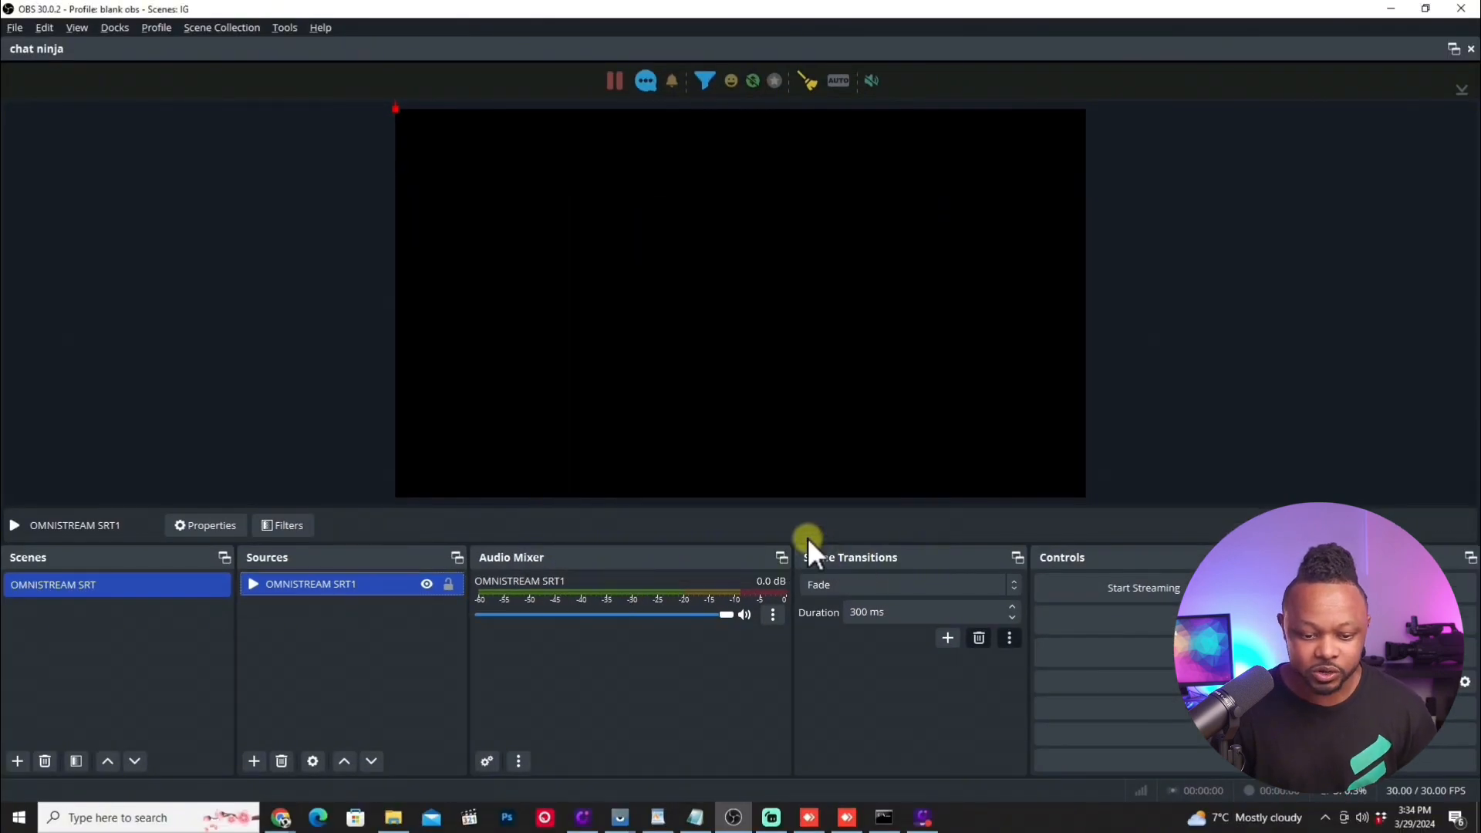
# Step: Minimize OBS, switch to the mirrored phone screen, and start the live broadcast in Omnistream
pyautogui.click(1392, 8)
pyautogui.click(617, 817)
pyautogui.click(668, 751)
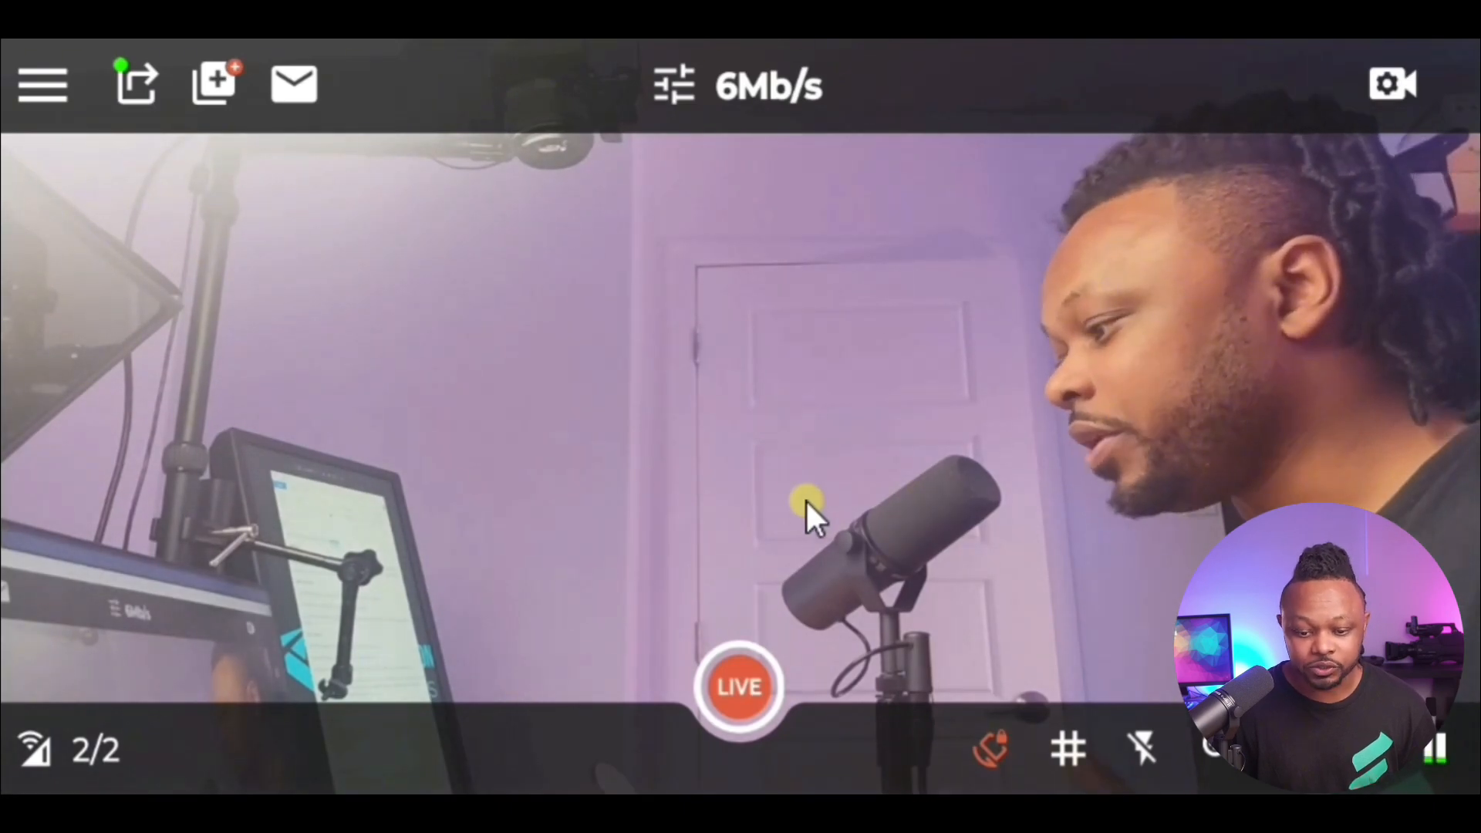
pyautogui.click(739, 688)
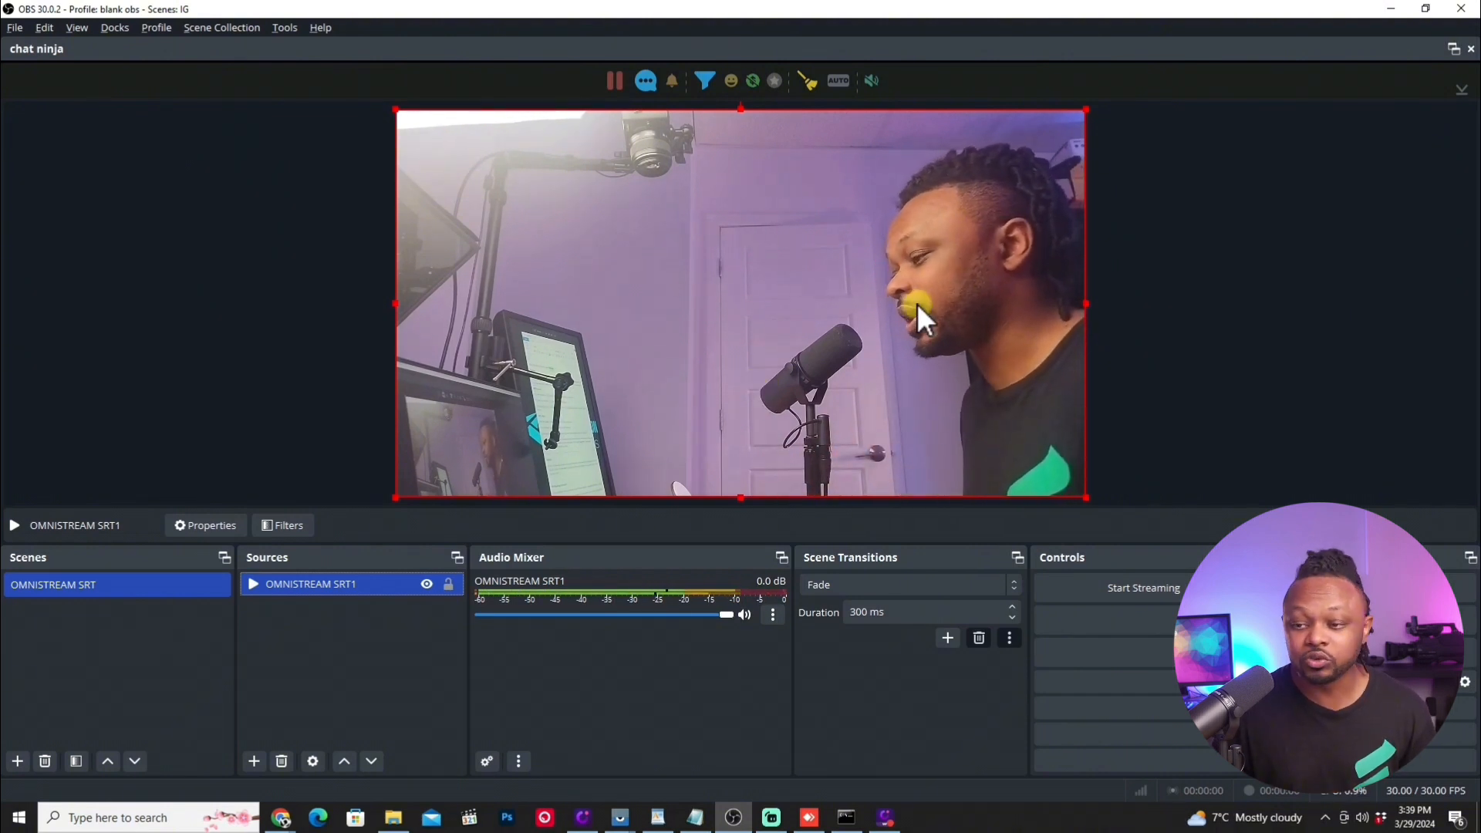
# Step: Return from OBS to the mirrored phone screen and stop the live broadcast in Omnistream
pyautogui.click(1423, 8)
pyautogui.click(865, 36)
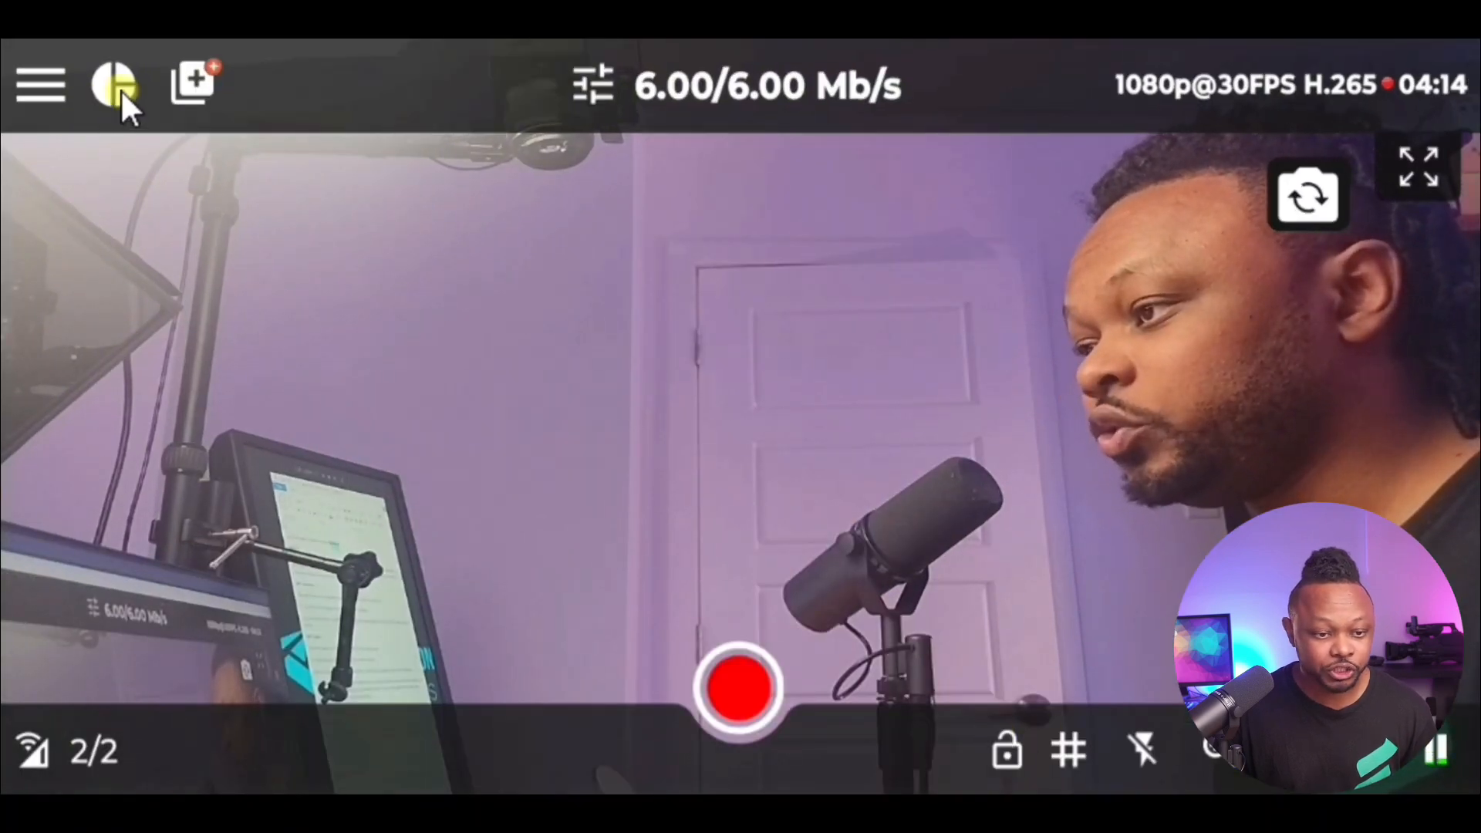
pyautogui.click(176, 92)
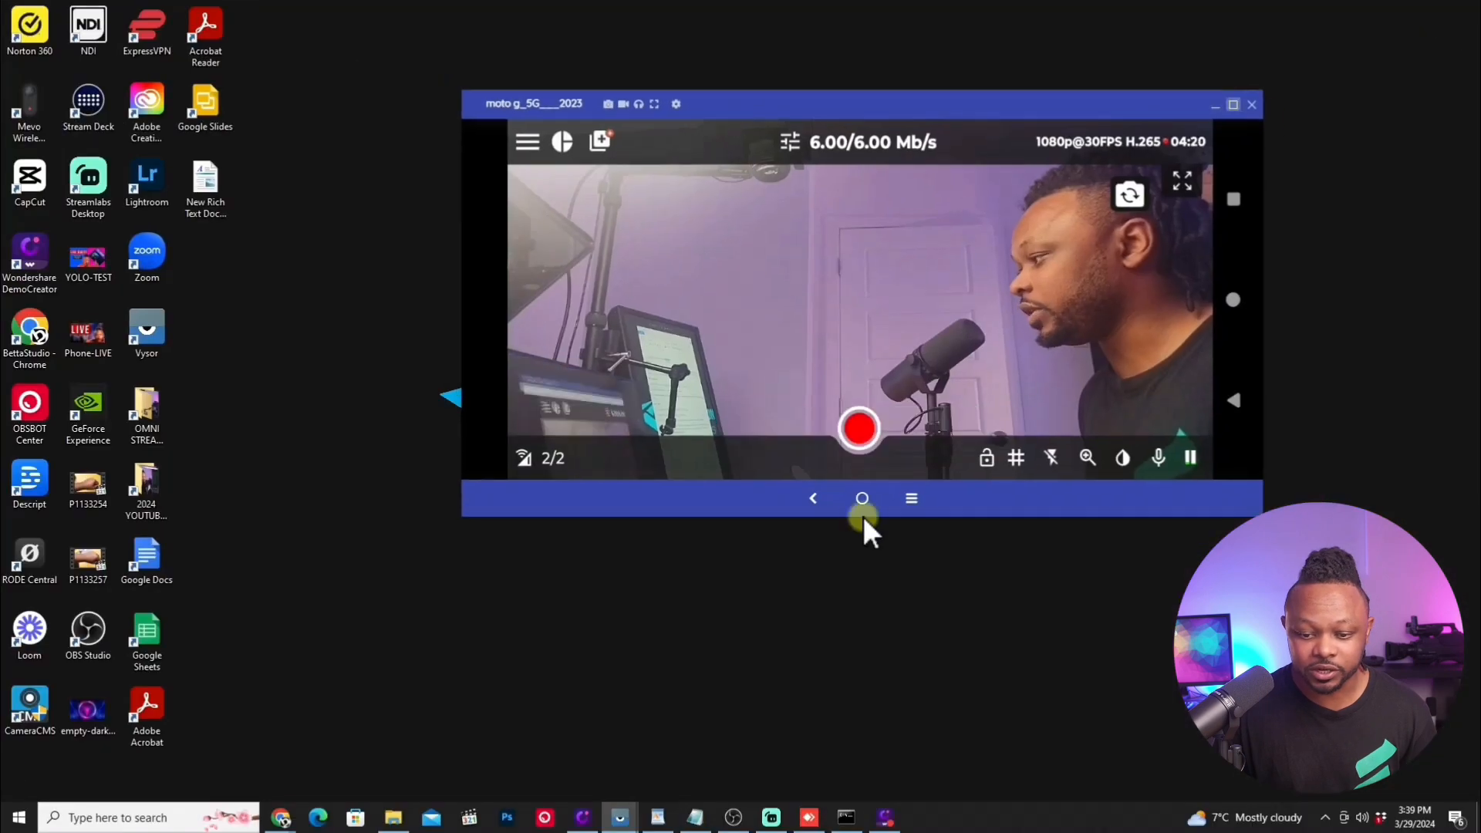
pyautogui.click(822, 370)
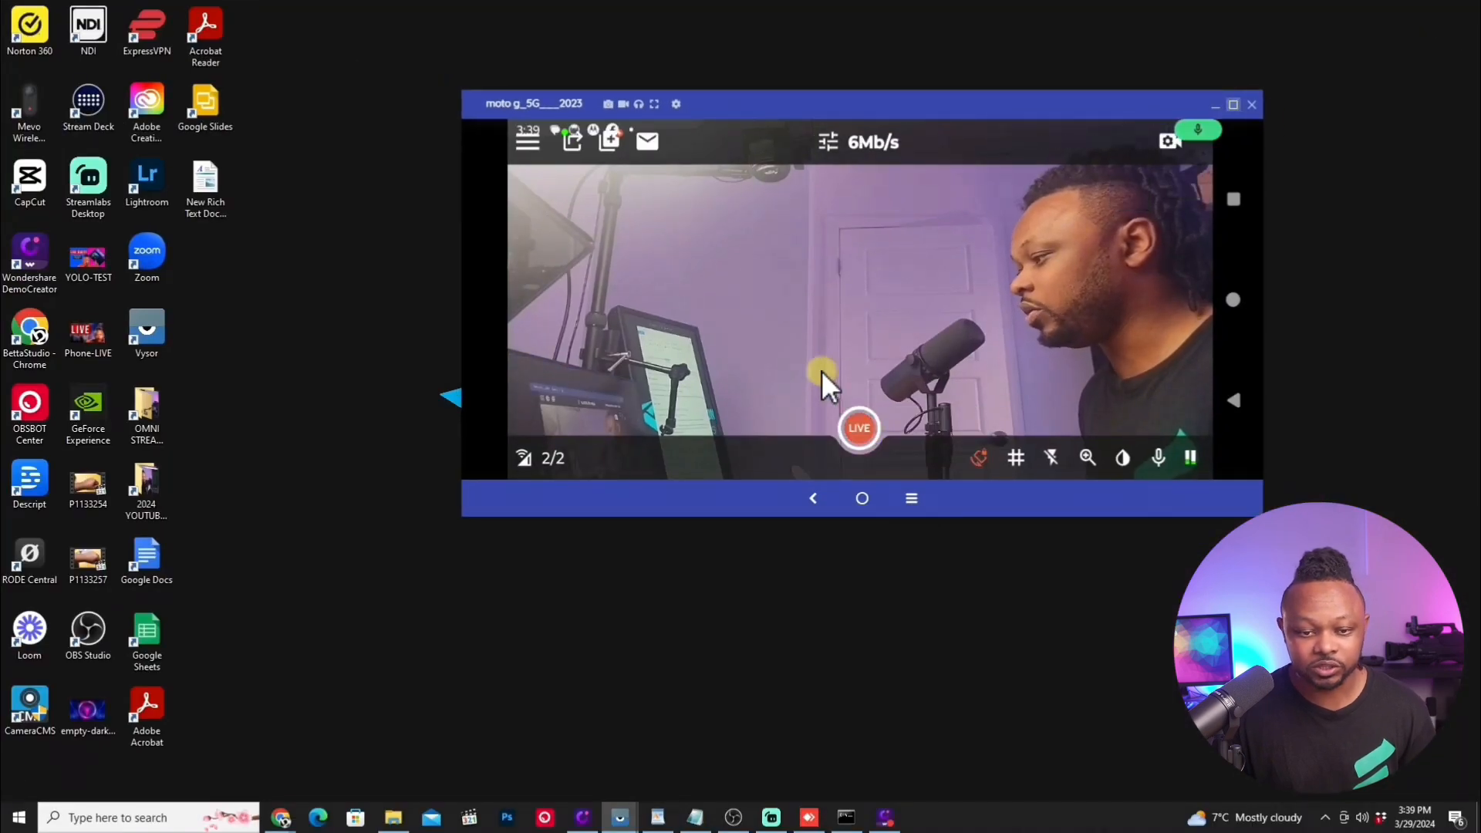
# Step: Check the SRT Caller export's sharing options, copy its address to the clipboard, and close the export configuration
pyautogui.click(571, 137)
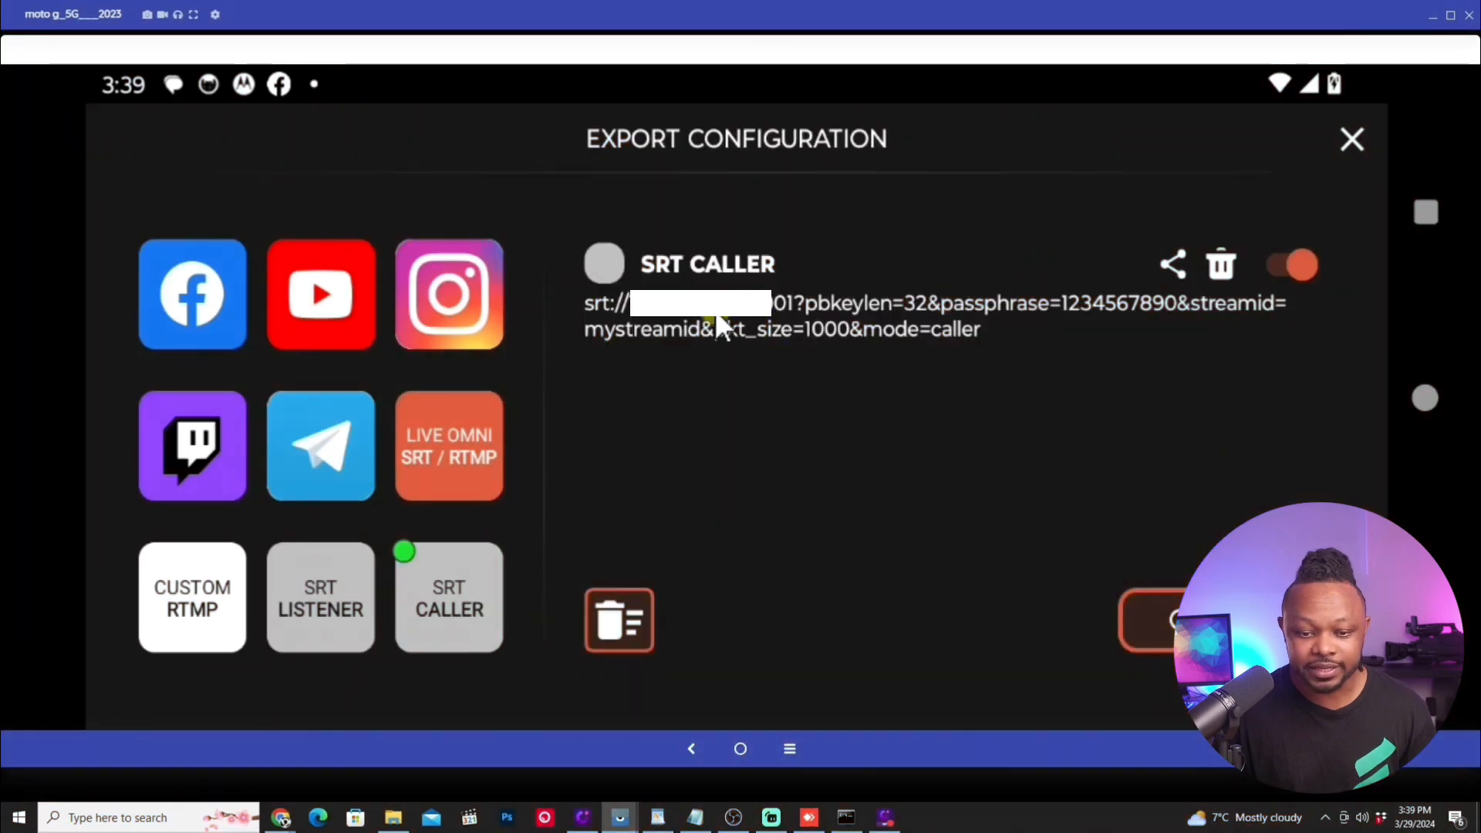
pyautogui.click(1168, 265)
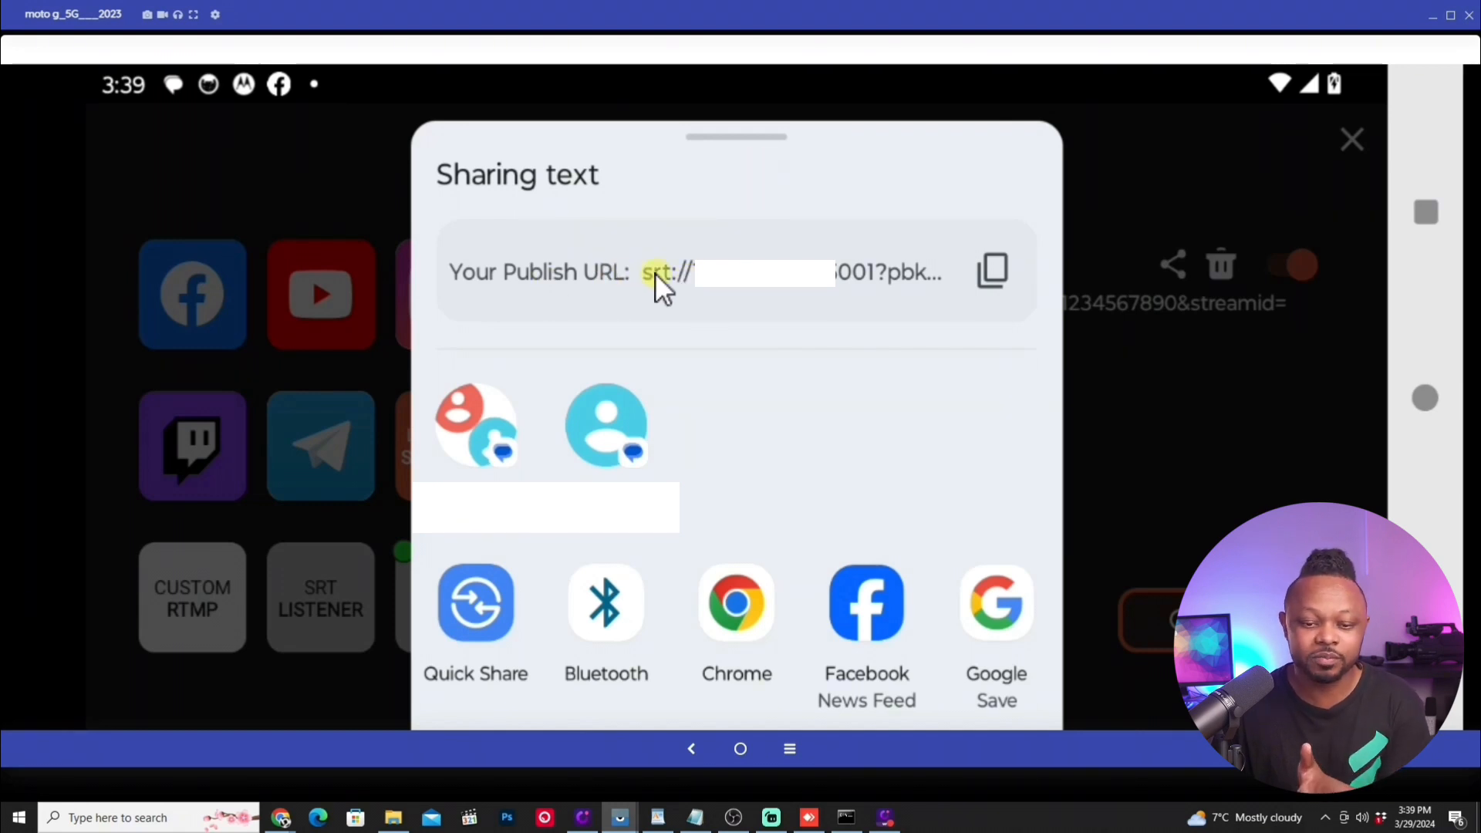
pyautogui.click(1157, 168)
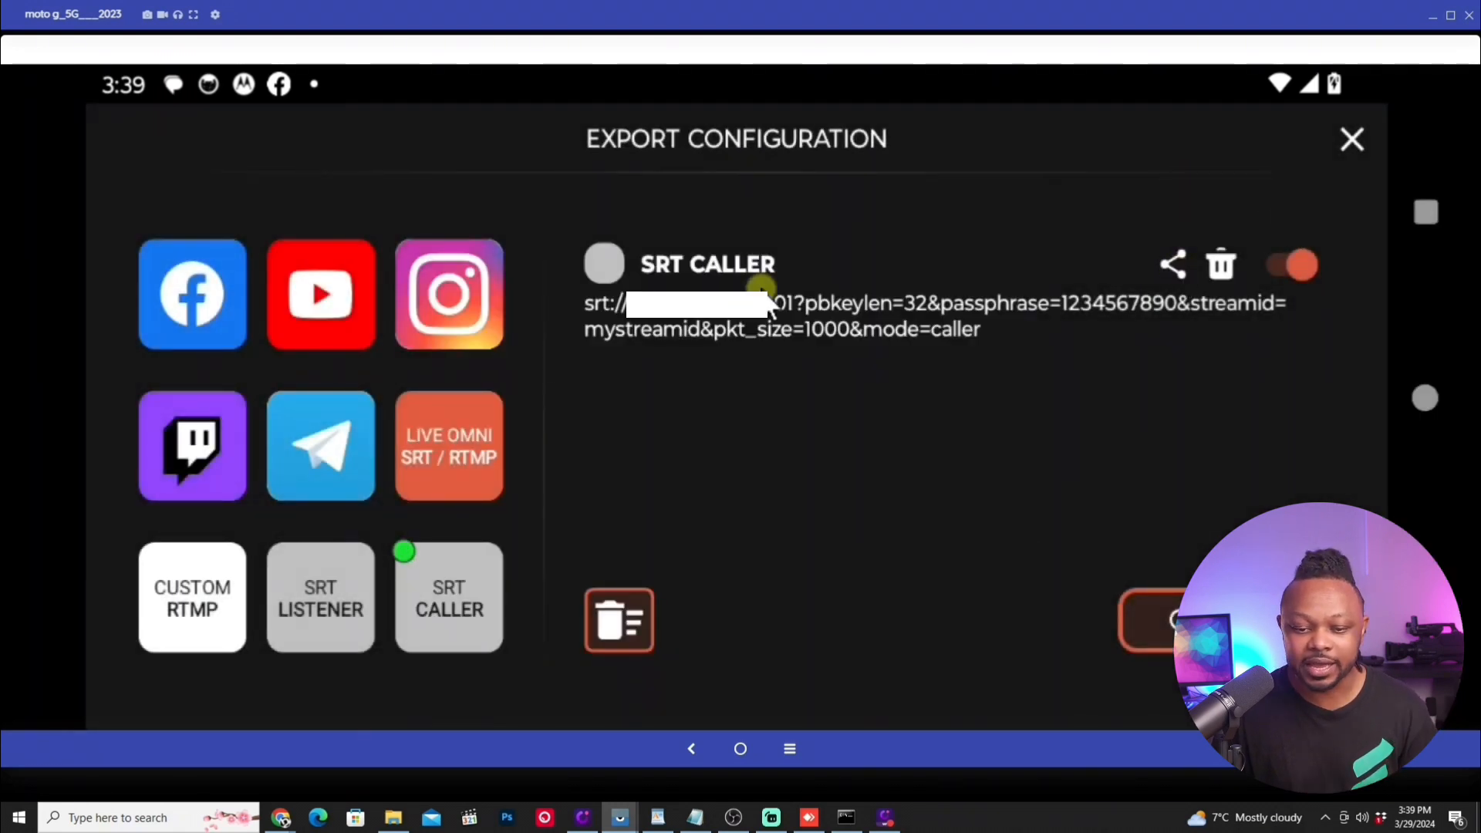
pyautogui.click(809, 310)
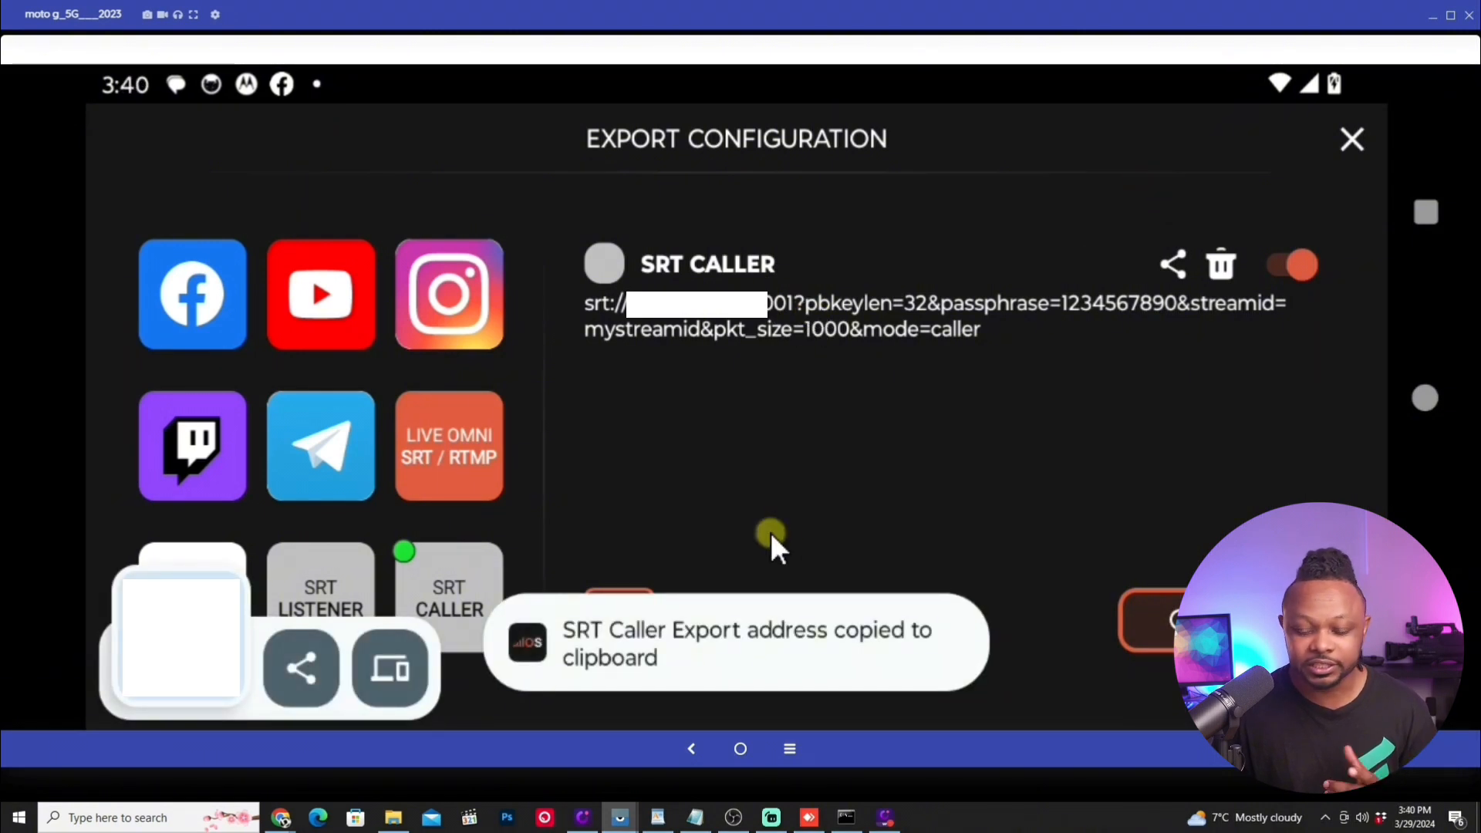
pyautogui.click(1349, 139)
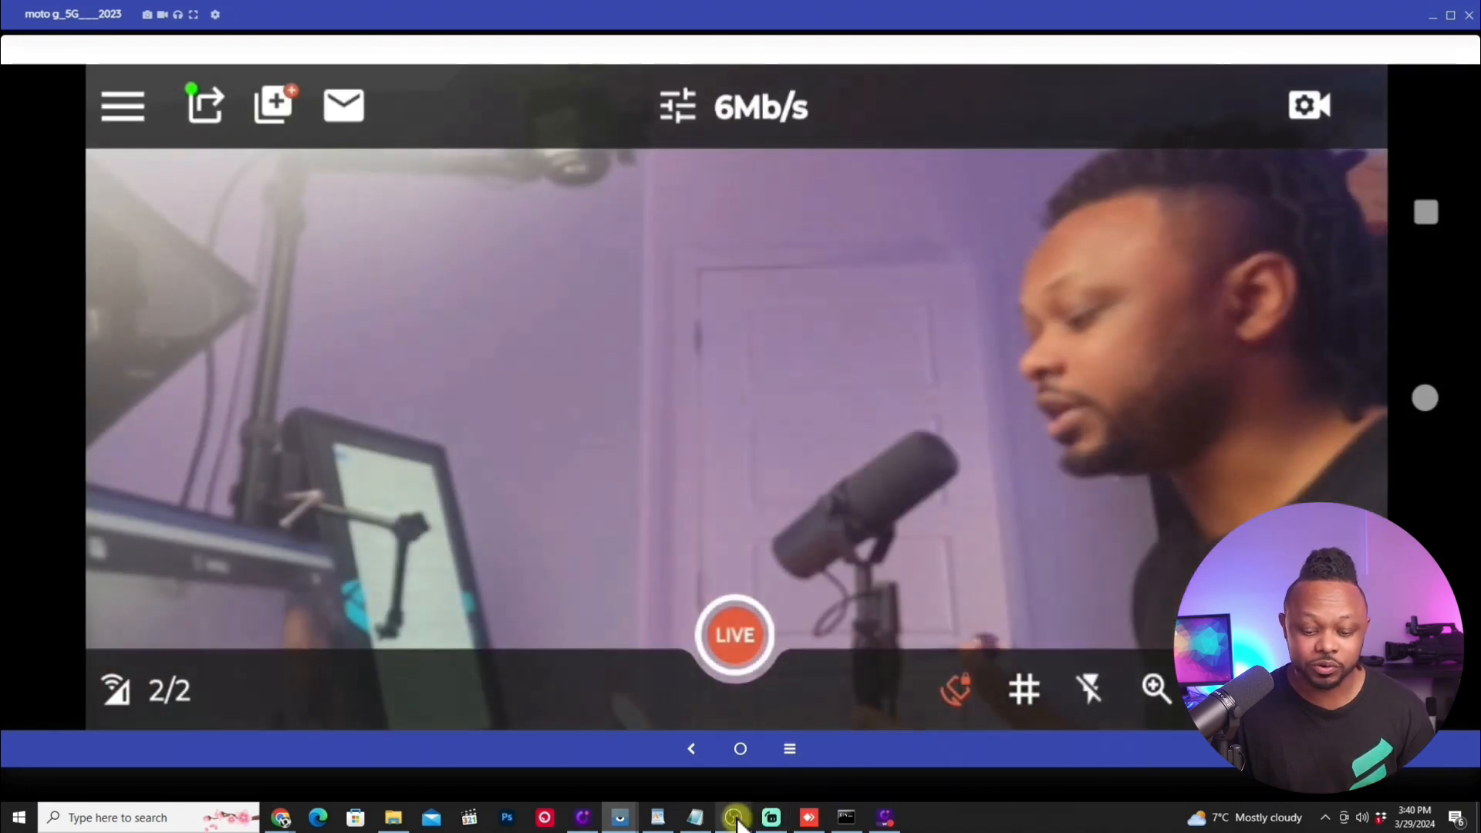
# Step: Switch to OBS, open the OMNISTREAM SRT1 source properties, and examine the IP address and port in its input URL
pyautogui.click(772, 816)
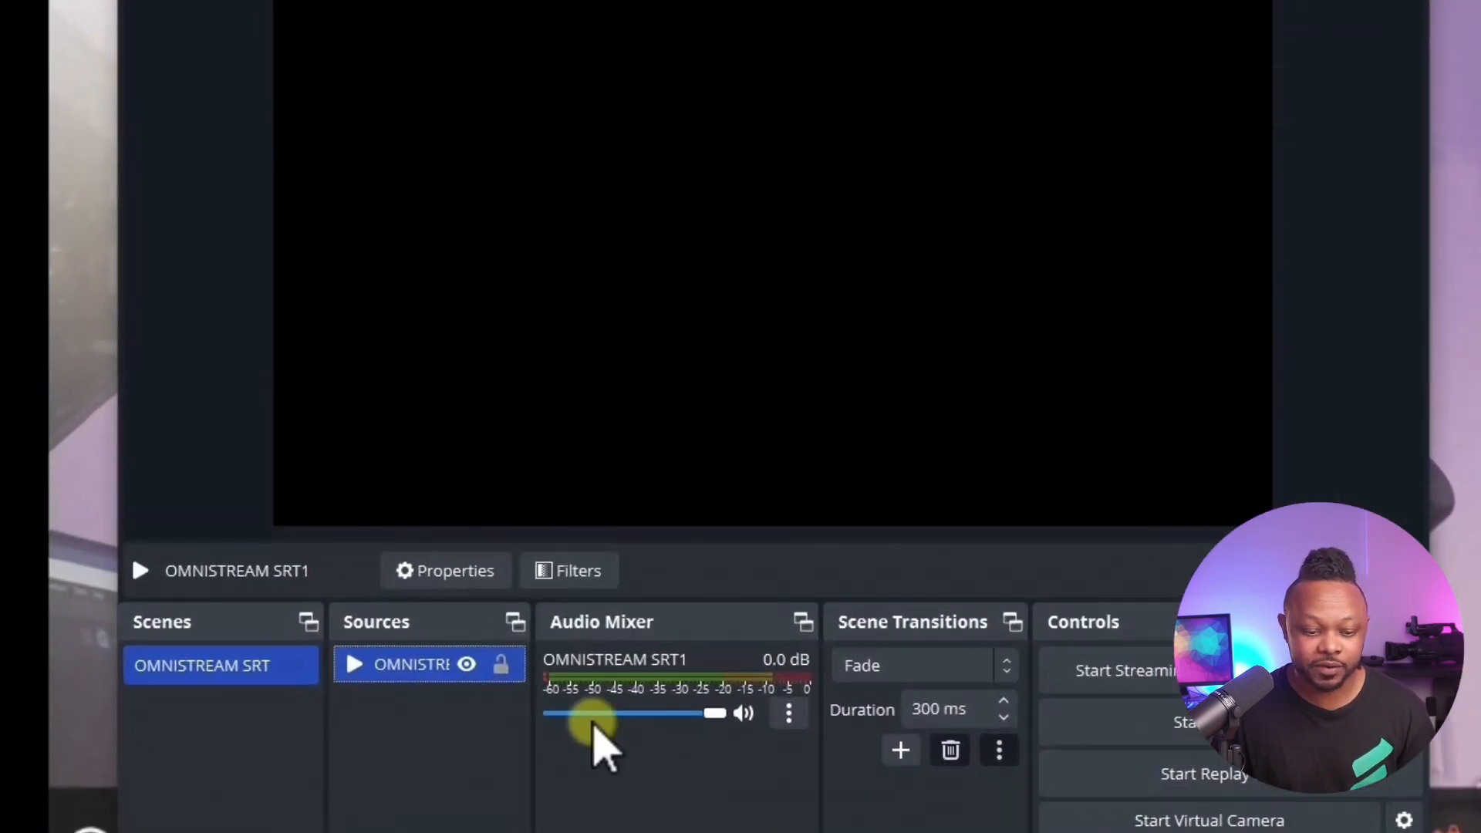
pyautogui.rightClick(420, 673)
pyautogui.click(463, 743)
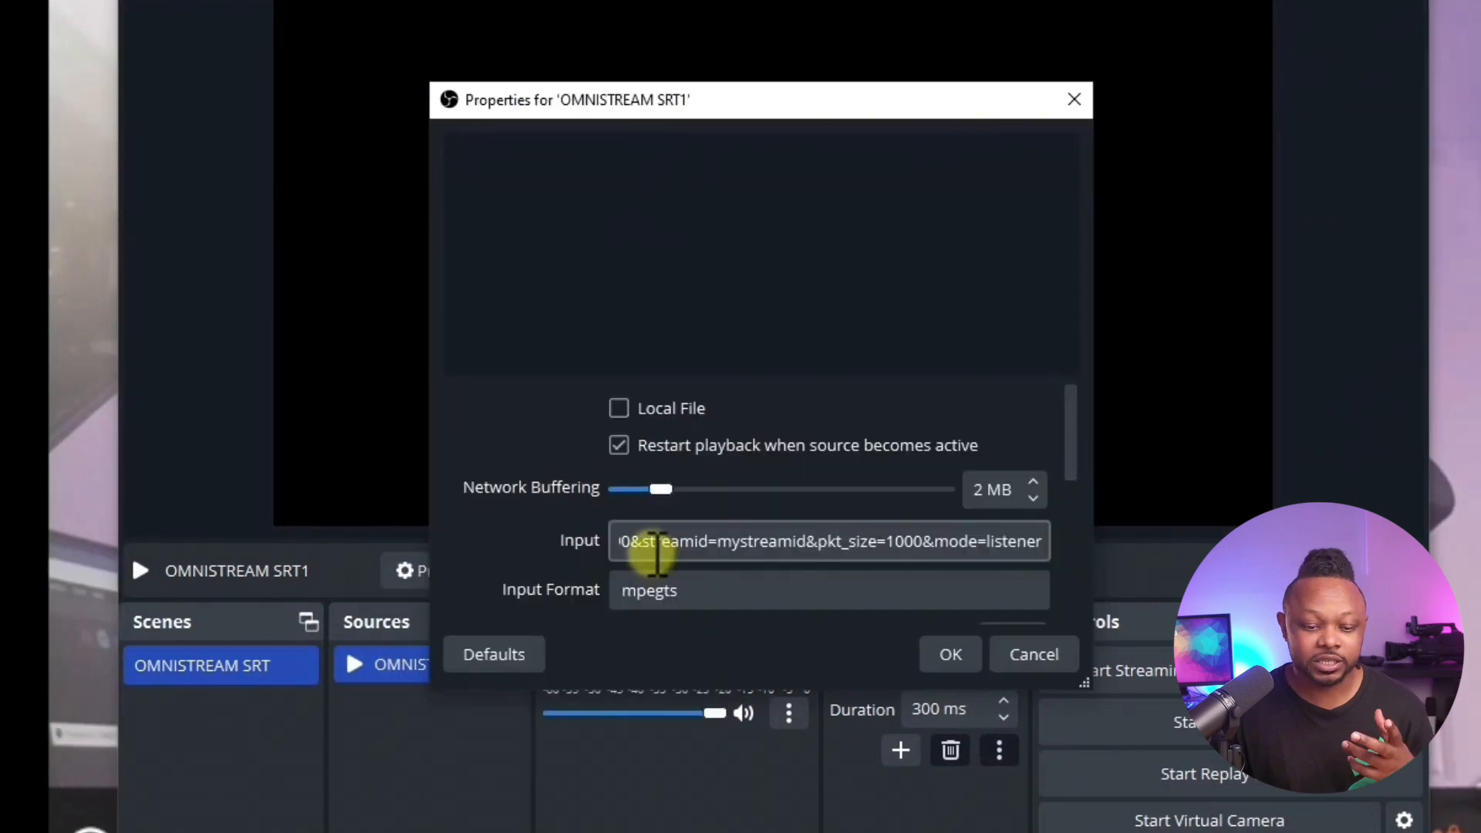
pyautogui.click(626, 541)
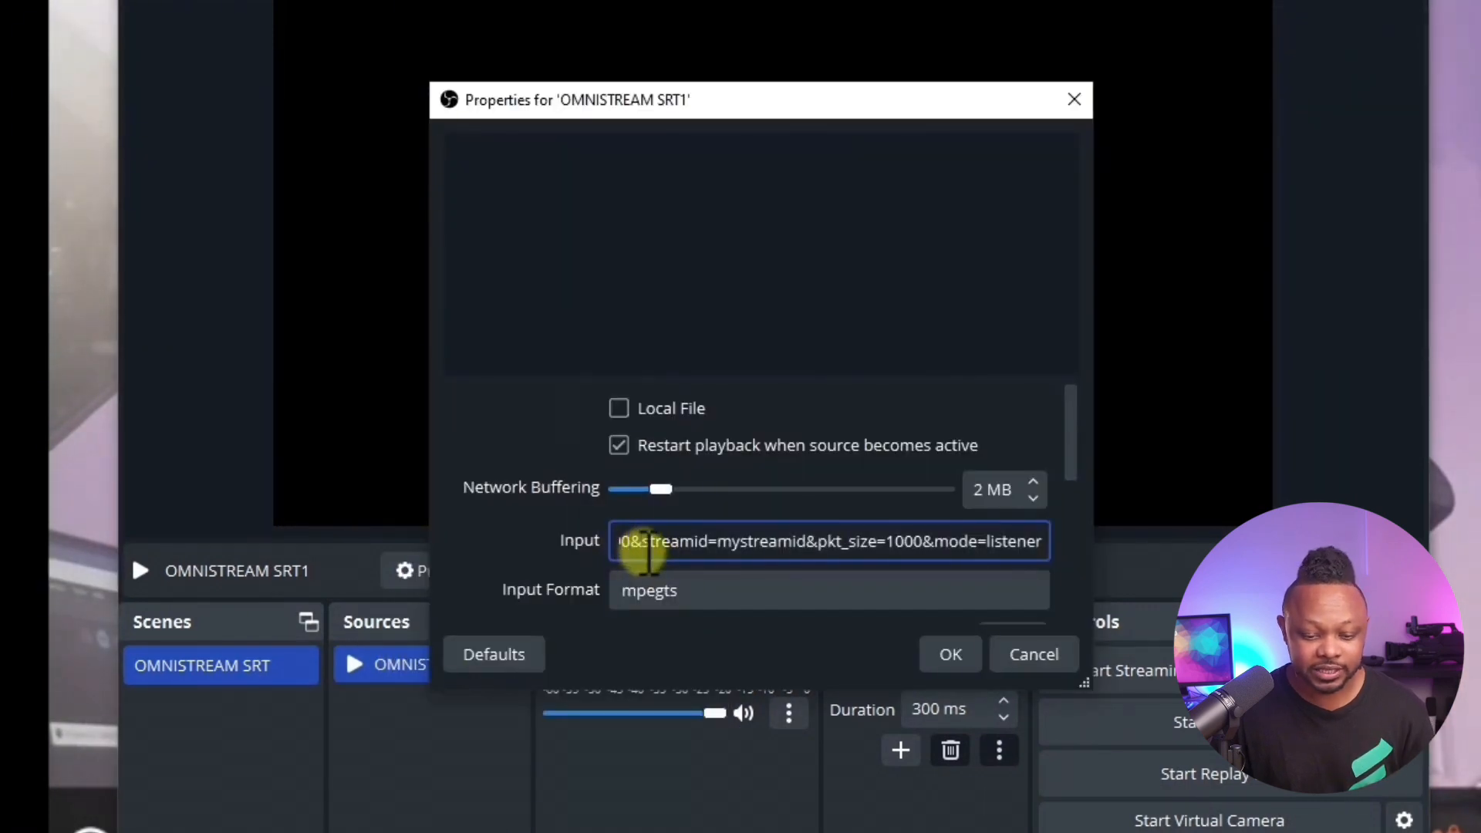
pyautogui.press('Left')
pyautogui.press('Left')
pyautogui.press('Left')
pyautogui.press('Left')
pyautogui.press('Left')
pyautogui.press('Left')
pyautogui.press('Left')
pyautogui.press('Left')
pyautogui.press('Left')
pyautogui.press('Left')
pyautogui.press('Left')
pyautogui.press('Left')
pyautogui.press('Left')
pyautogui.press('Left')
pyautogui.press('Left')
pyautogui.press('Left')
pyautogui.press('Left')
pyautogui.press('Left')
pyautogui.press('Left')
pyautogui.press('Left')
pyautogui.press('Left')
pyautogui.press('Left')
pyautogui.press('Left')
pyautogui.press('Left')
pyautogui.press('Left')
pyautogui.press('Left')
pyautogui.press('Left')
pyautogui.press('Left')
pyautogui.press('Left')
pyautogui.press('Left')
pyautogui.press('Left')
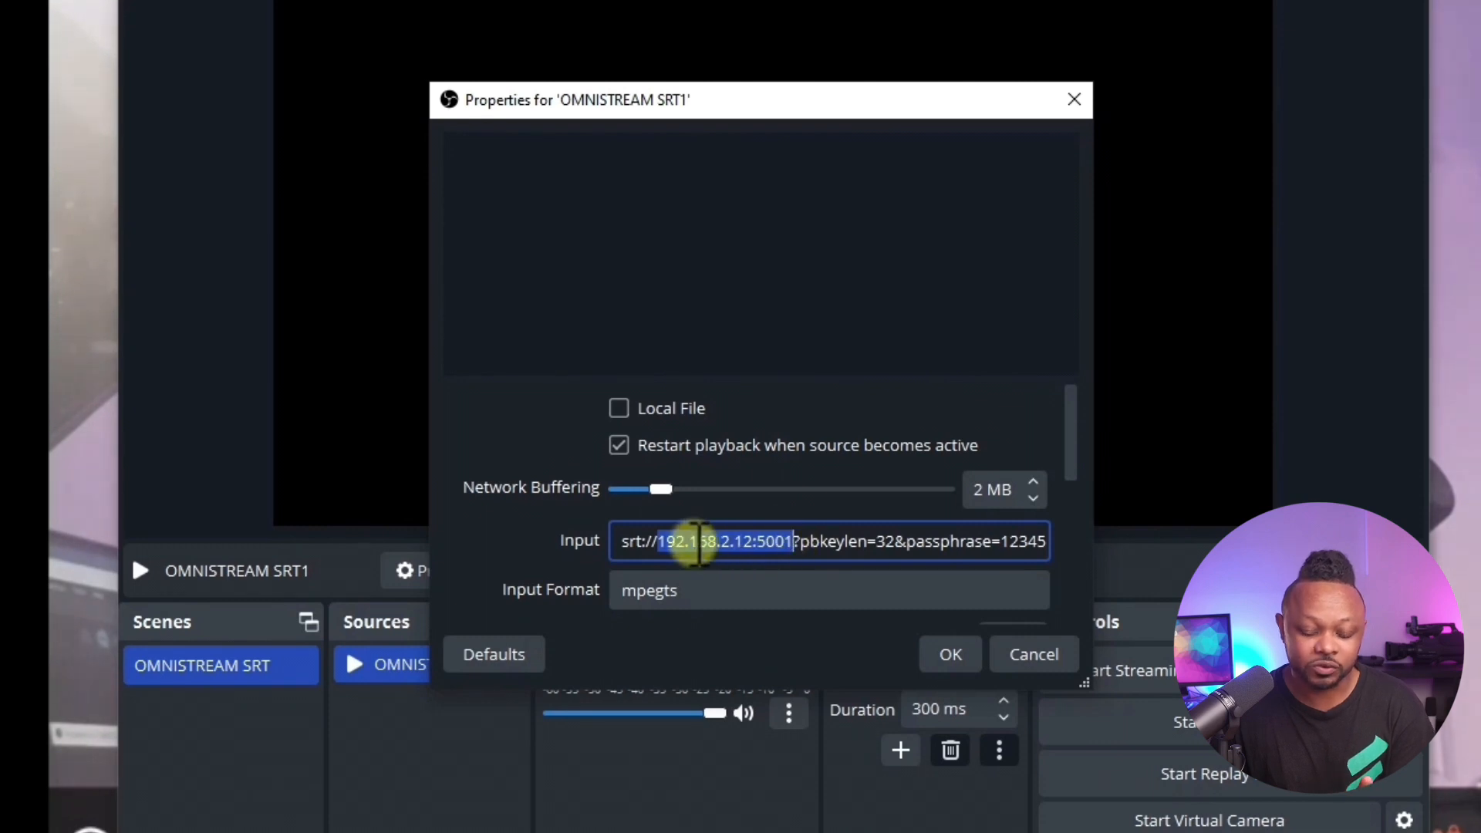
# Step: Examine the input URL's key length, passphrase, stream ID, packet size and mode parameters, and close the source properties
pyautogui.click(870, 540)
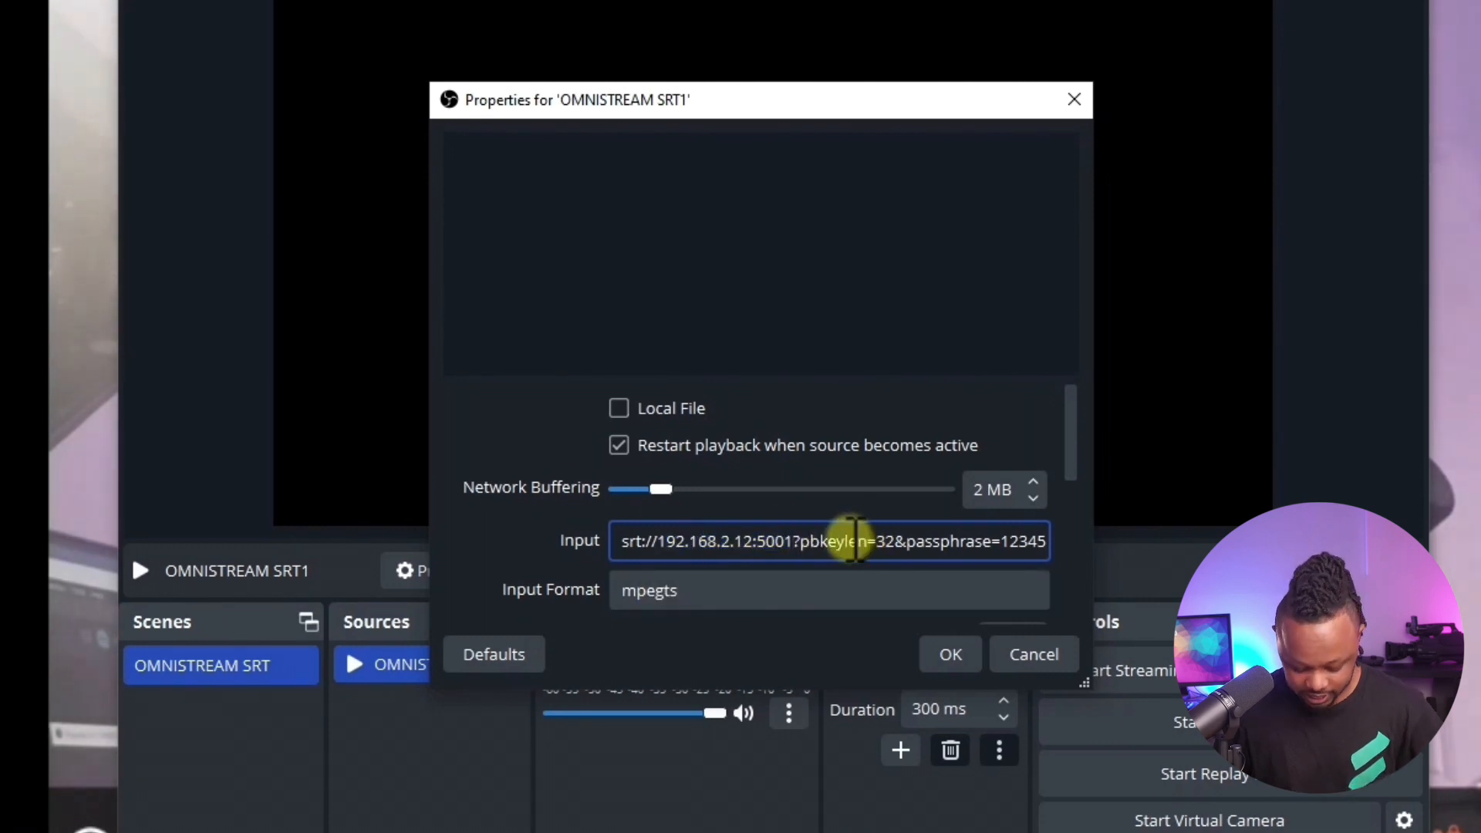
pyautogui.press('Right')
pyautogui.press('Right')
pyautogui.press('Right')
pyautogui.press('Right')
pyautogui.write('67890&streamid')
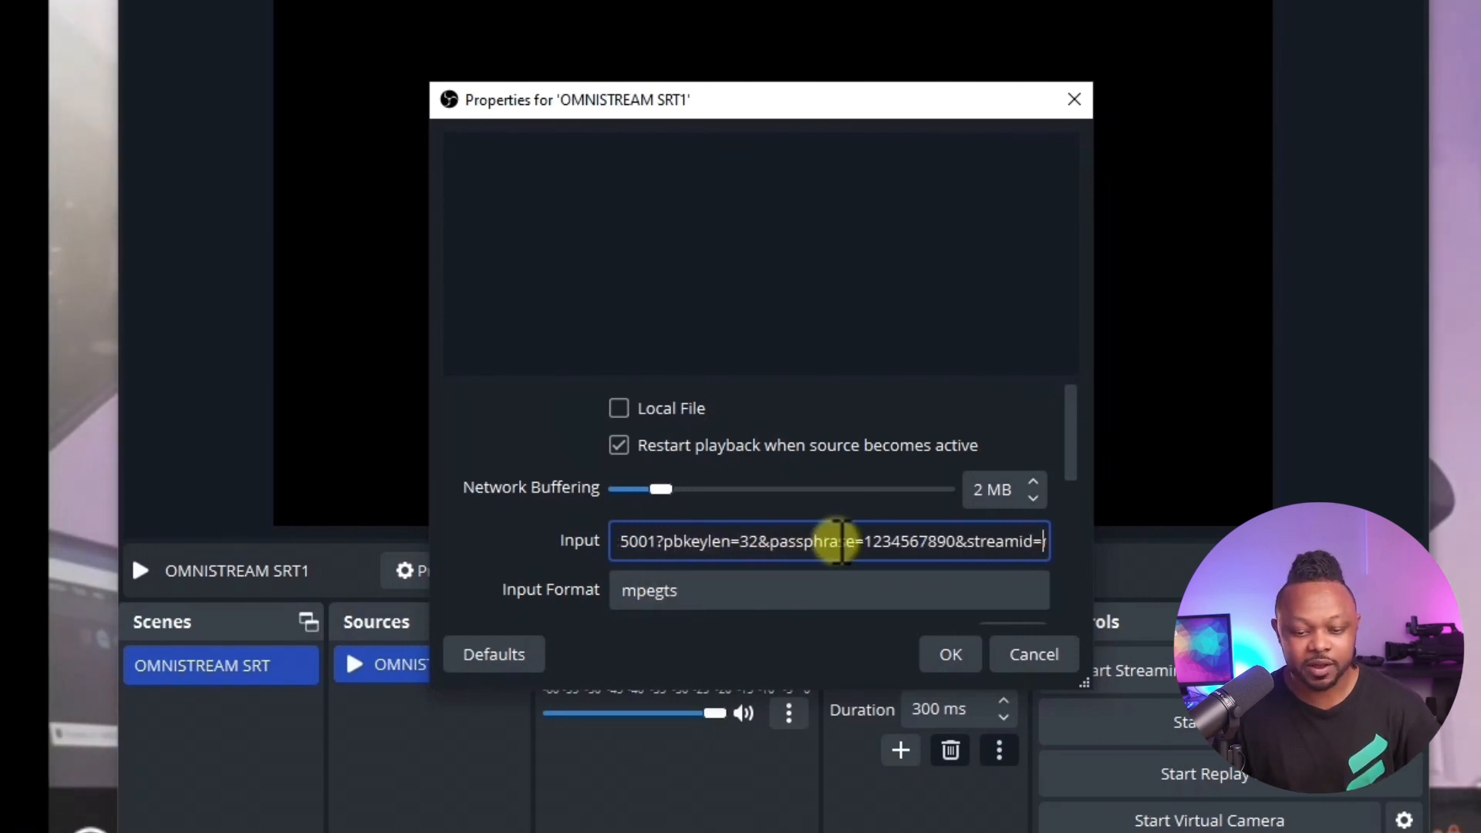
pyautogui.press('Right')
pyautogui.press('Right')
pyautogui.press('Right')
pyautogui.press('Right')
pyautogui.press('Right')
pyautogui.press('Right')
pyautogui.press('Right')
pyautogui.press('Right')
pyautogui.press('Right')
pyautogui.press('Right')
pyautogui.press('Right')
pyautogui.press('Right')
pyautogui.press('Right')
pyautogui.press('Right')
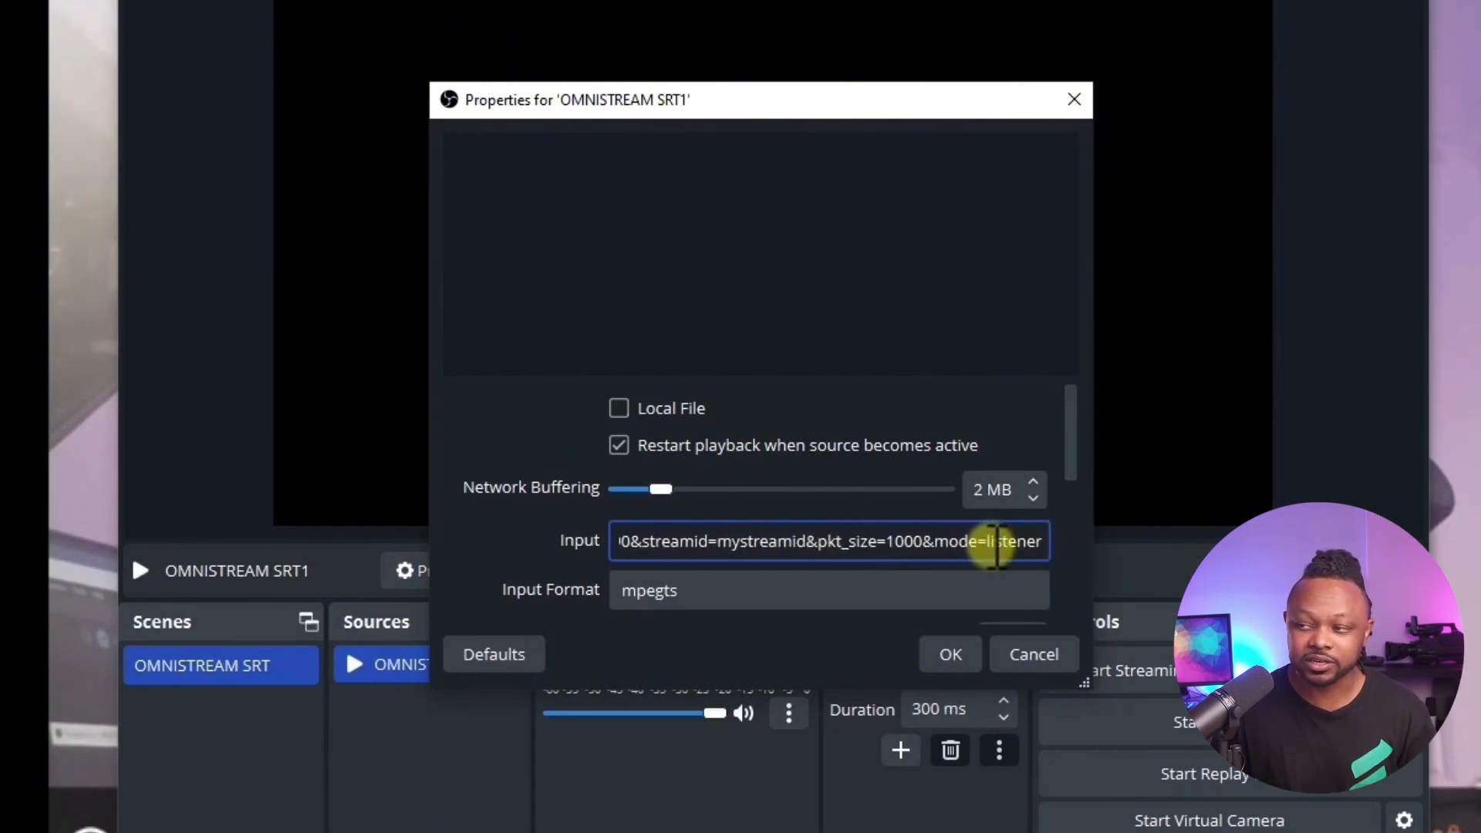
pyautogui.click(958, 658)
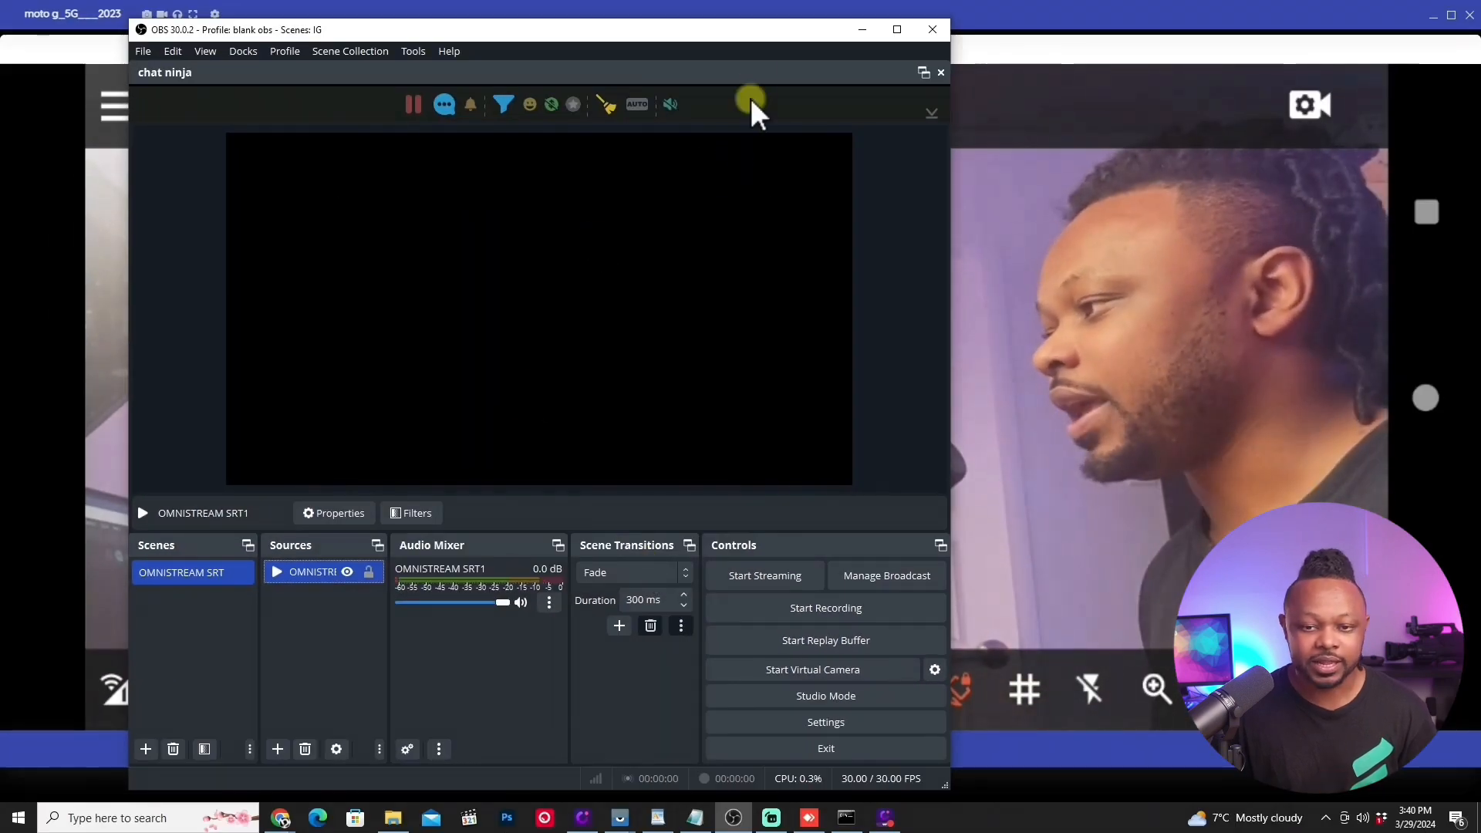
# Step: Move the OBS window aside and start the live broadcast in Omnistream again
pyautogui.moveTo(765, 31); pyautogui.dragTo(669, 42)
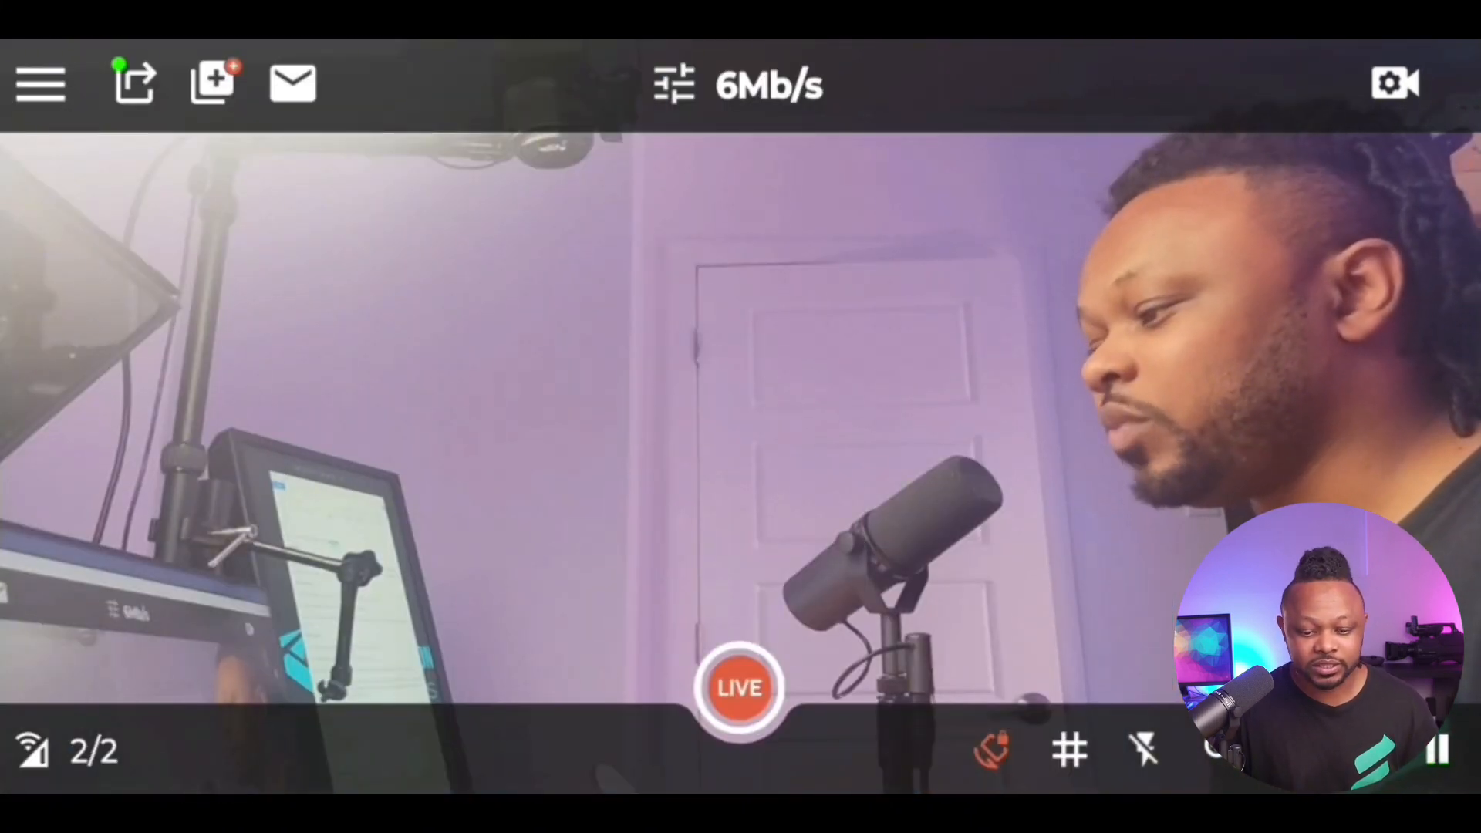
pyautogui.click(740, 686)
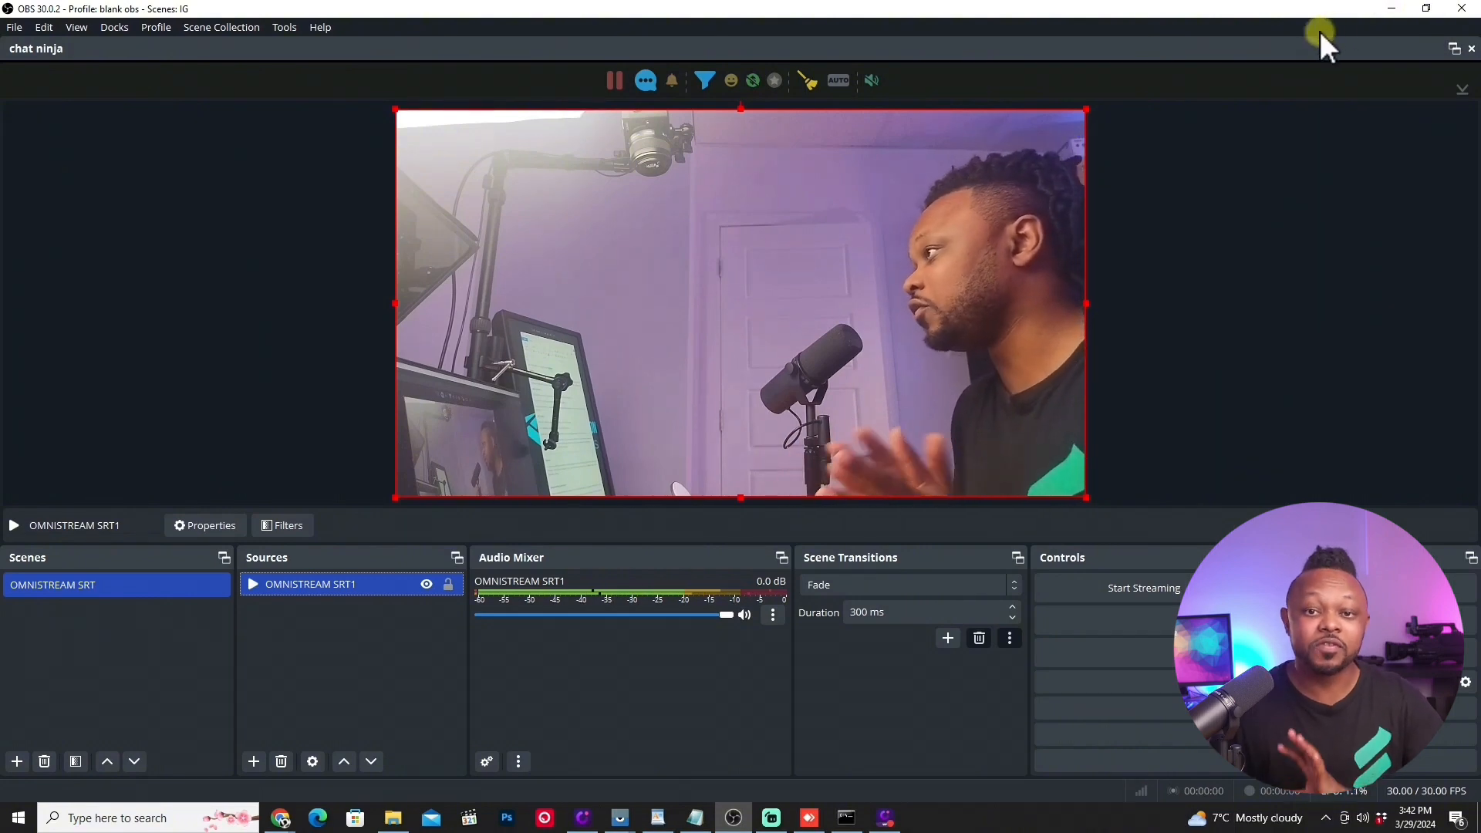
# Step: Stop the live broadcast on the mirrored phone and delete the SRT Caller export from the export configuration
pyautogui.click(1390, 11)
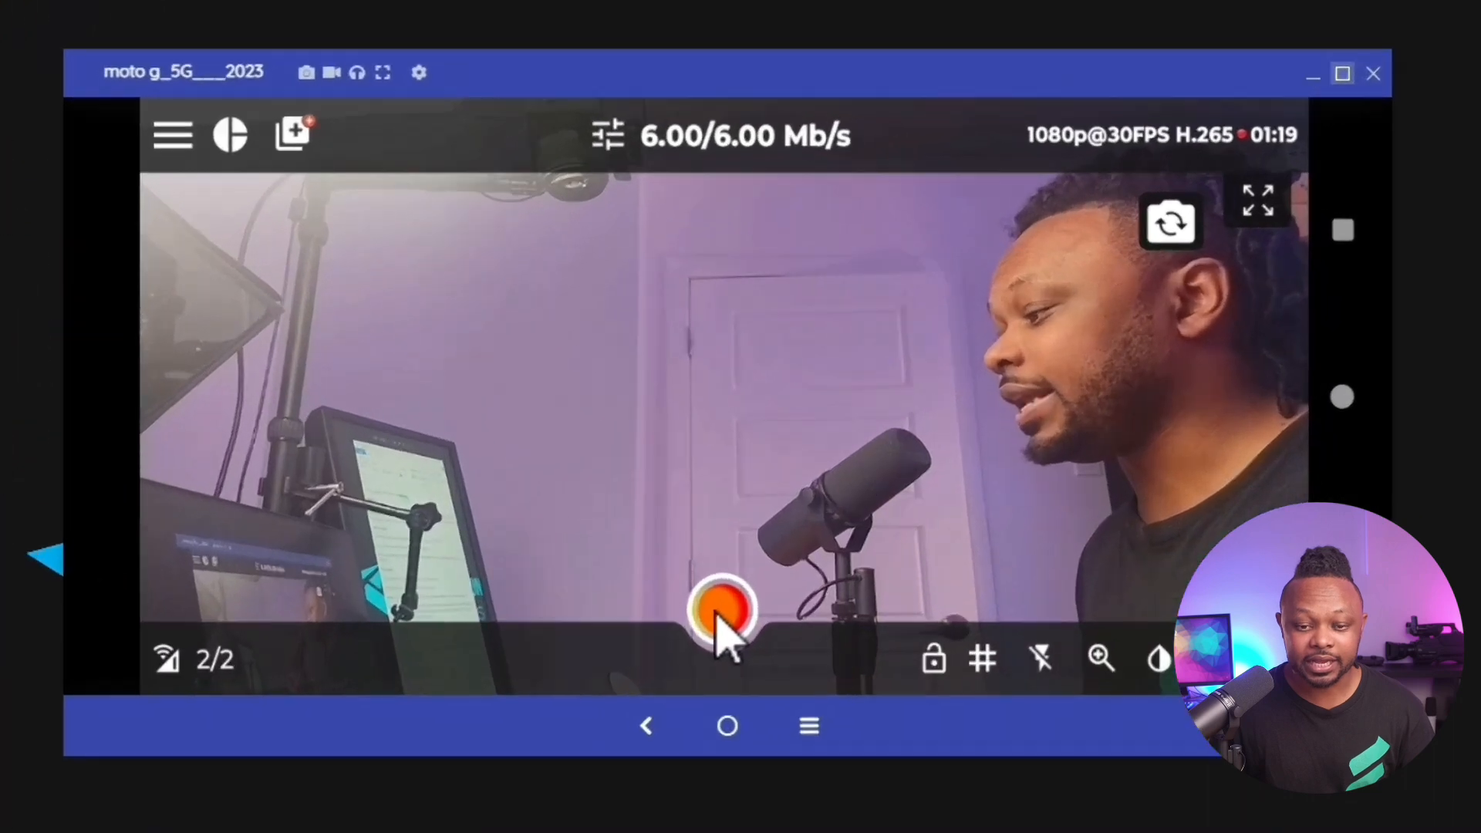
pyautogui.click(852, 431)
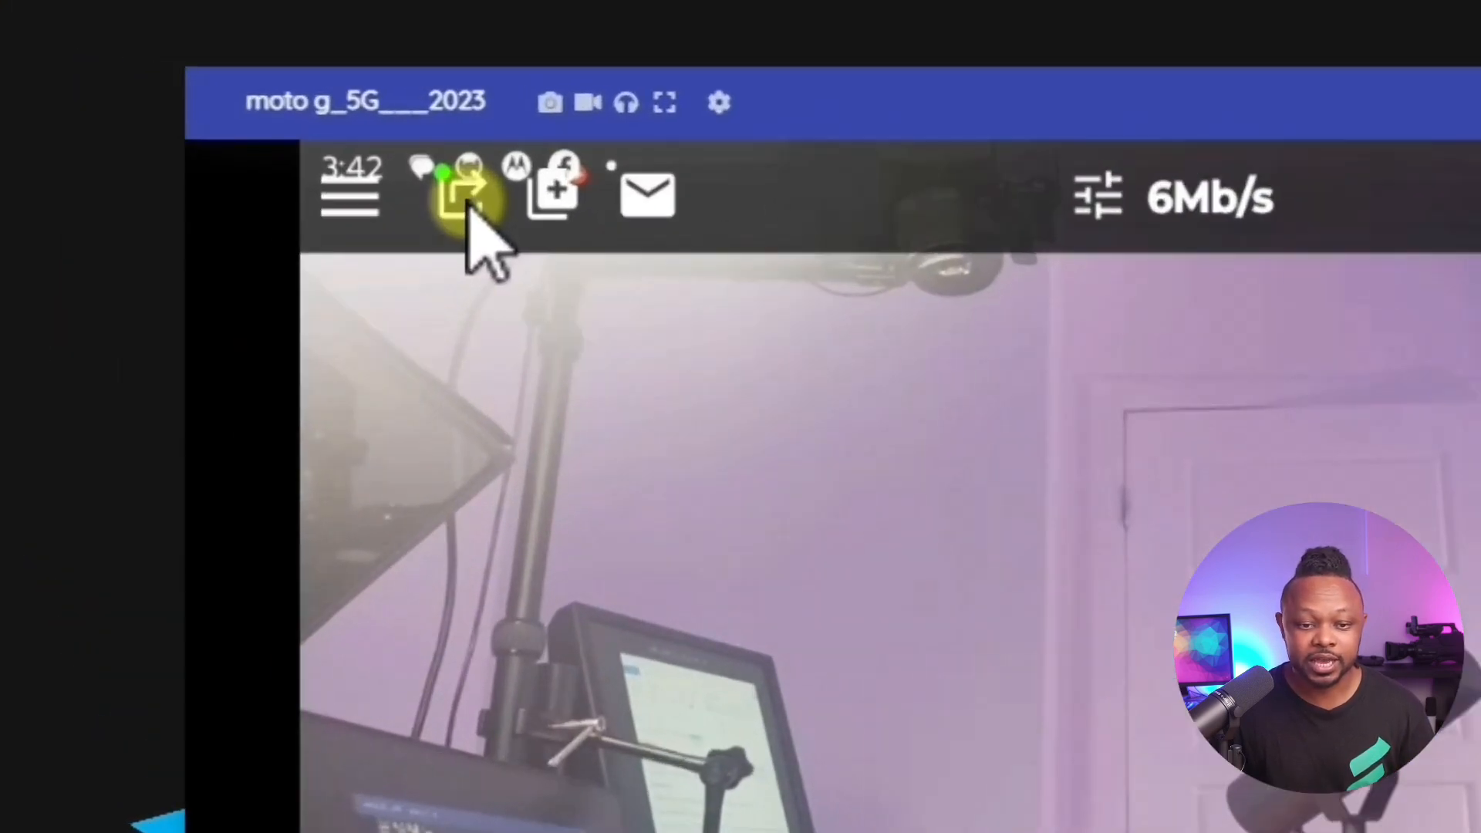
pyautogui.click(442, 204)
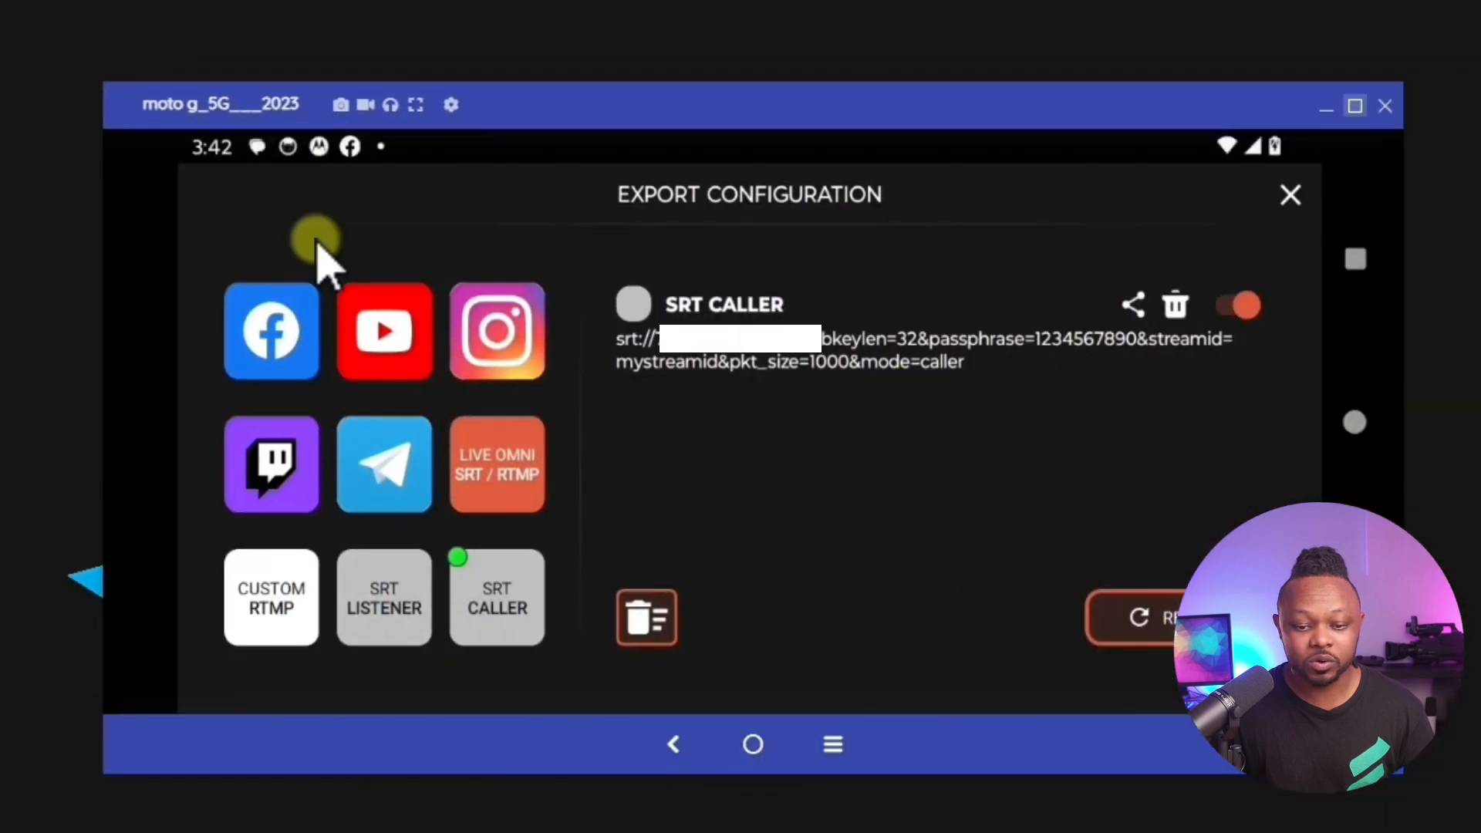
pyautogui.click(1174, 307)
pyautogui.click(899, 521)
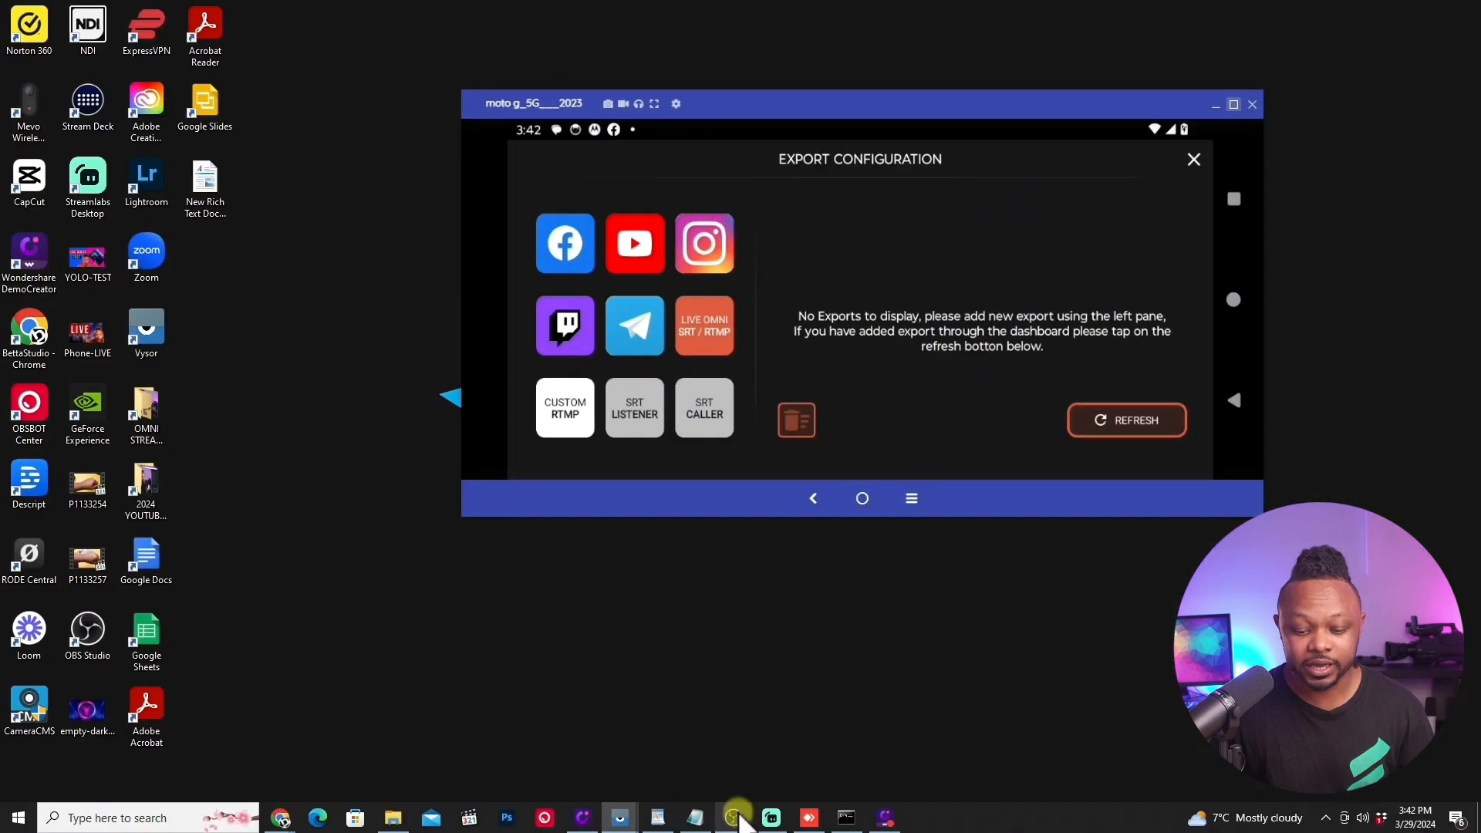
# Step: Switch to OBS and remove the OMNISTREAM SRT1 source from the OMNISTREAM SRT scene
pyautogui.click(733, 817)
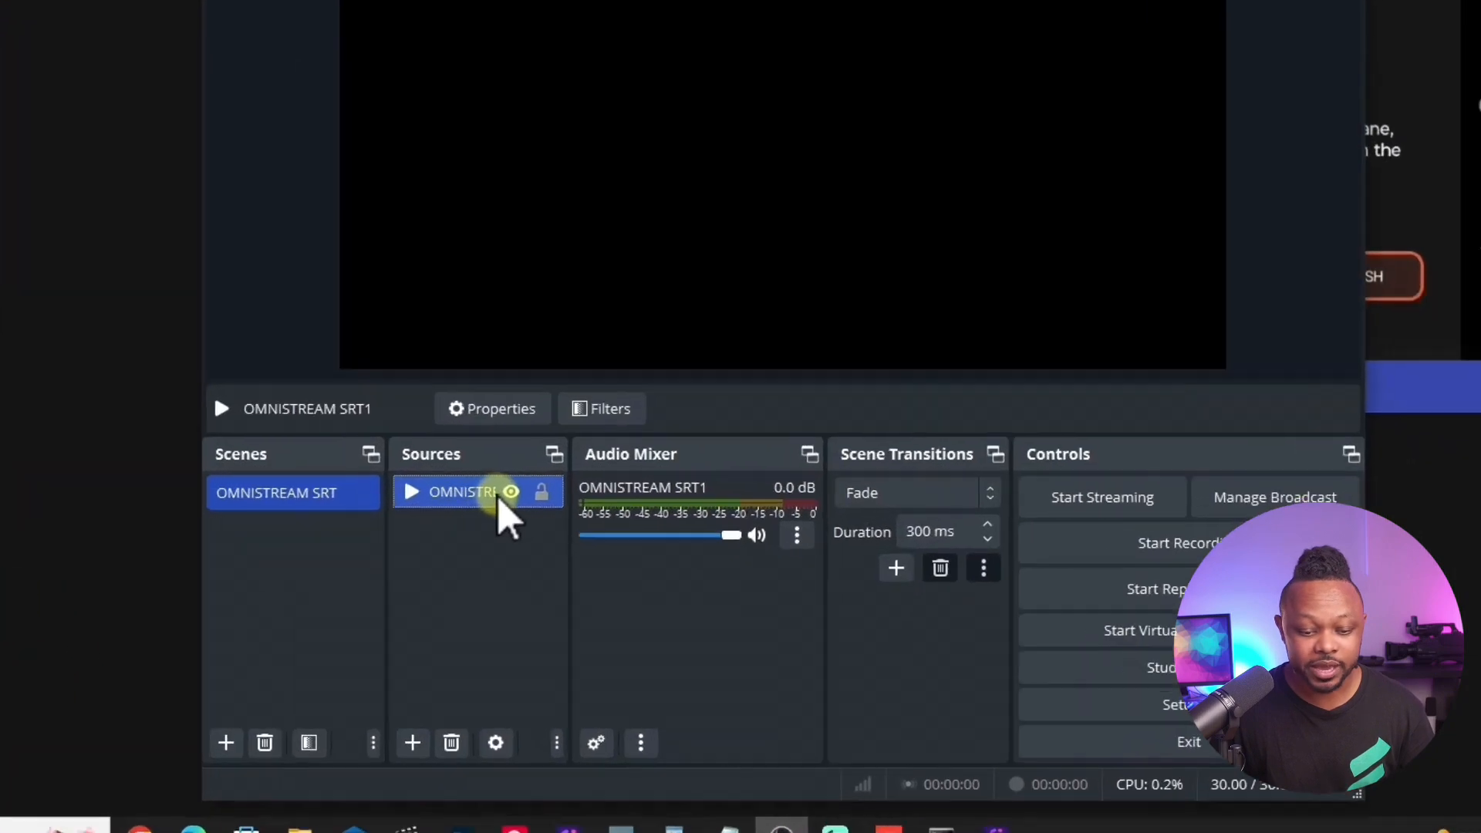
pyautogui.rightClick(535, 575)
pyautogui.click(500, 750)
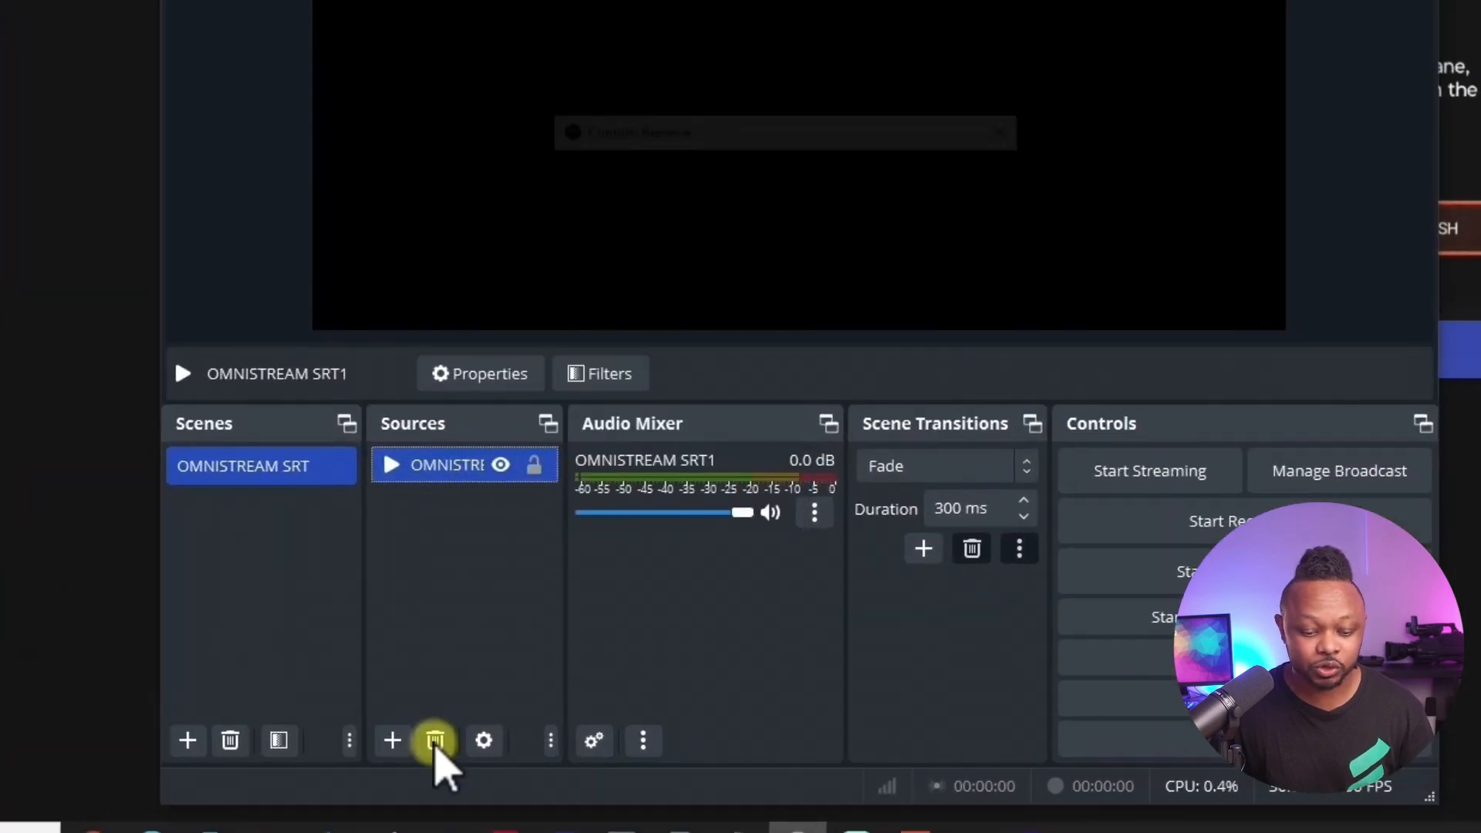
pyautogui.click(911, 239)
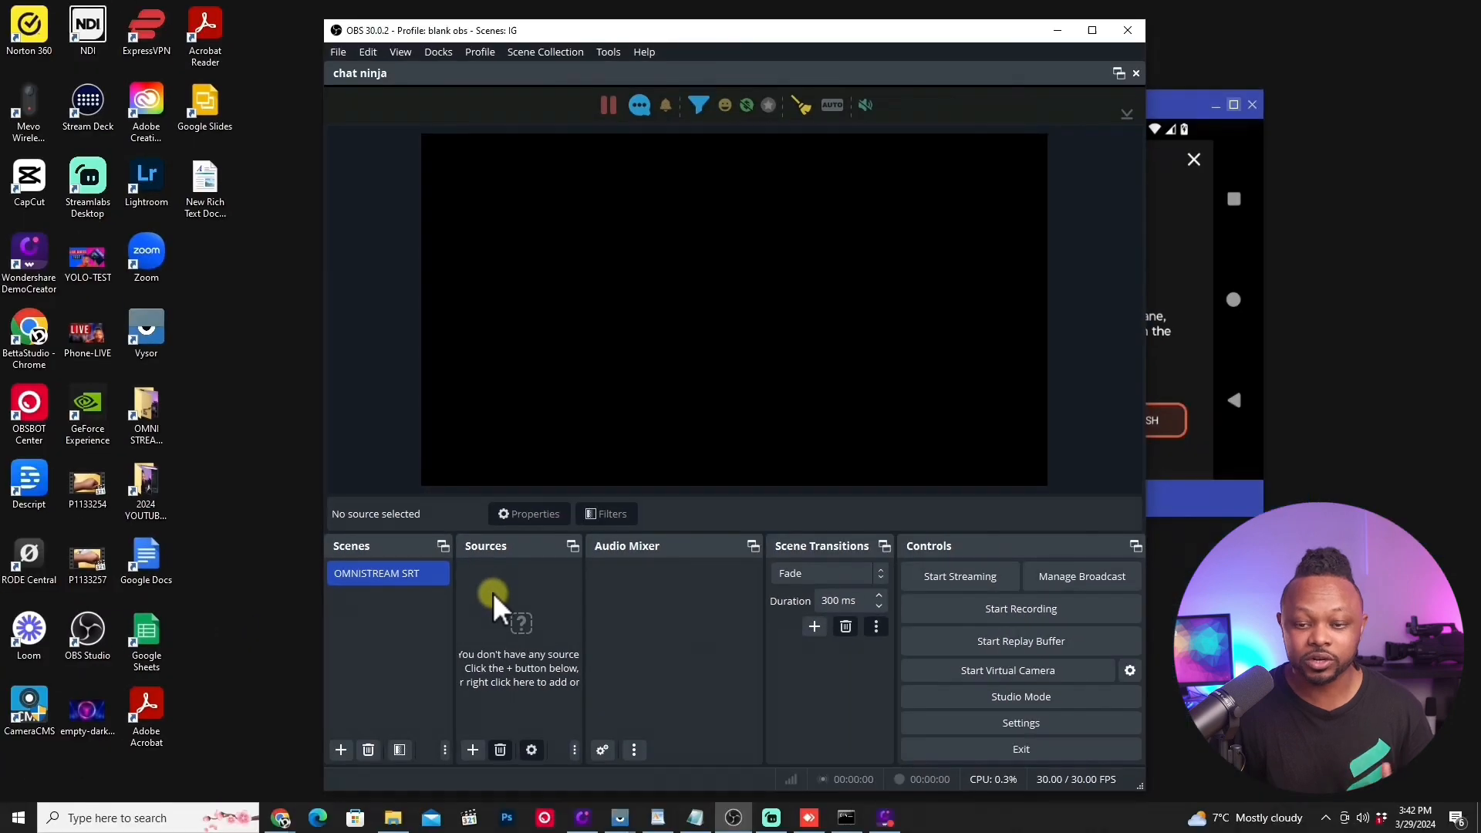
# Step: Switch from OBS to the enlarged mirrored phone and generate an SRT Listener export in the export configuration
pyautogui.click(1055, 31)
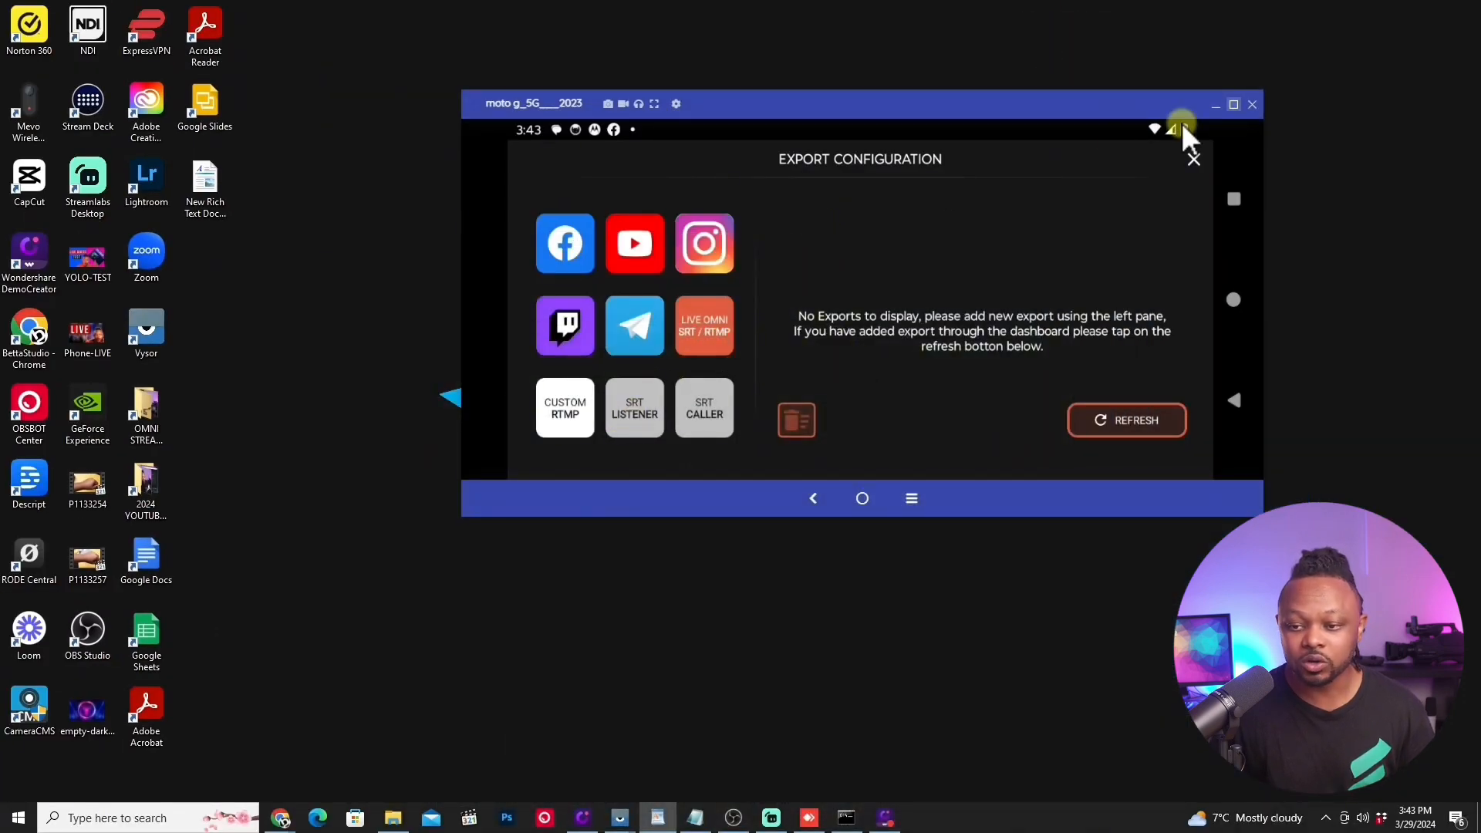
pyautogui.click(1233, 104)
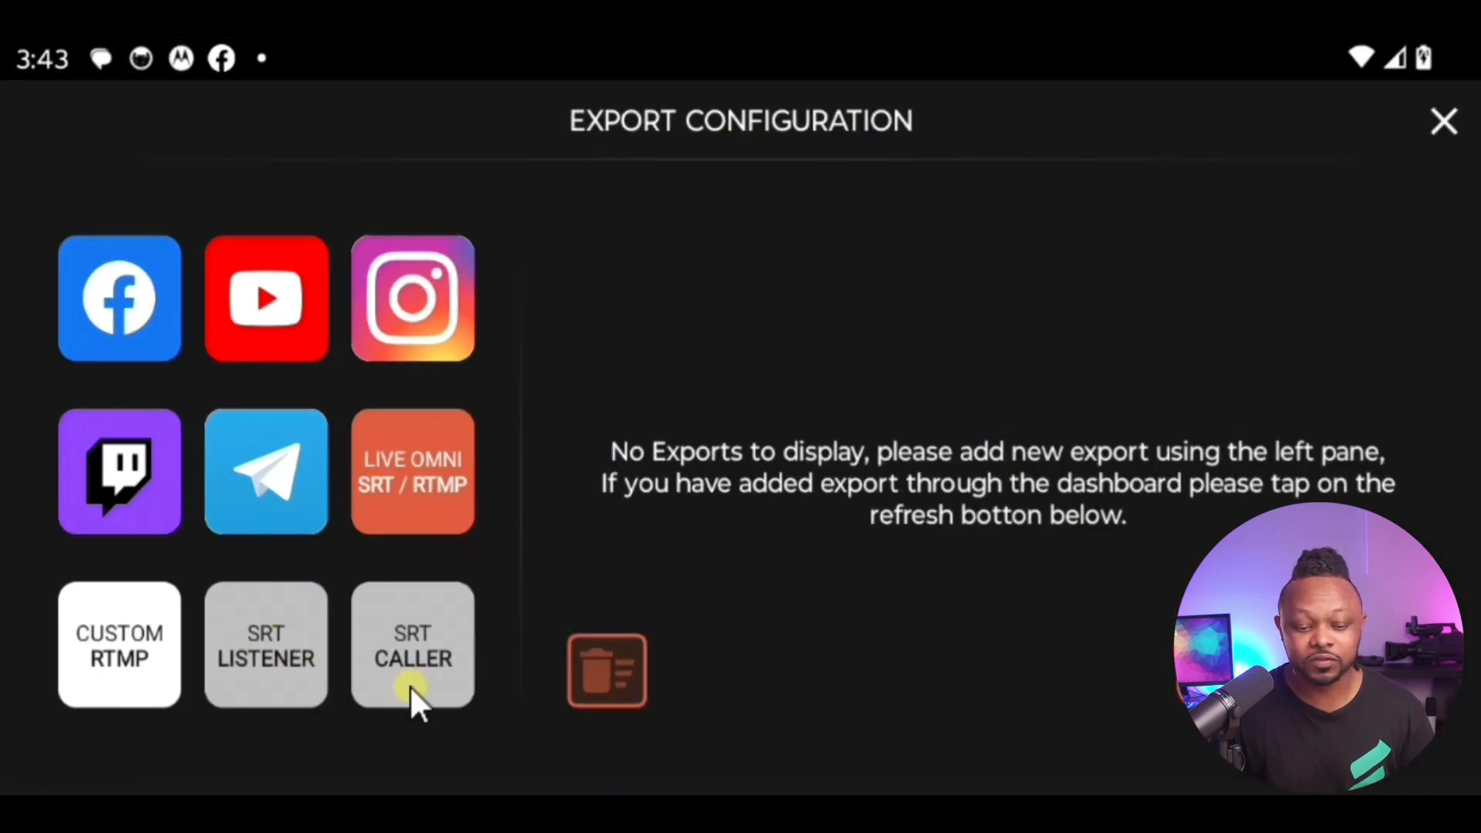
pyautogui.click(270, 644)
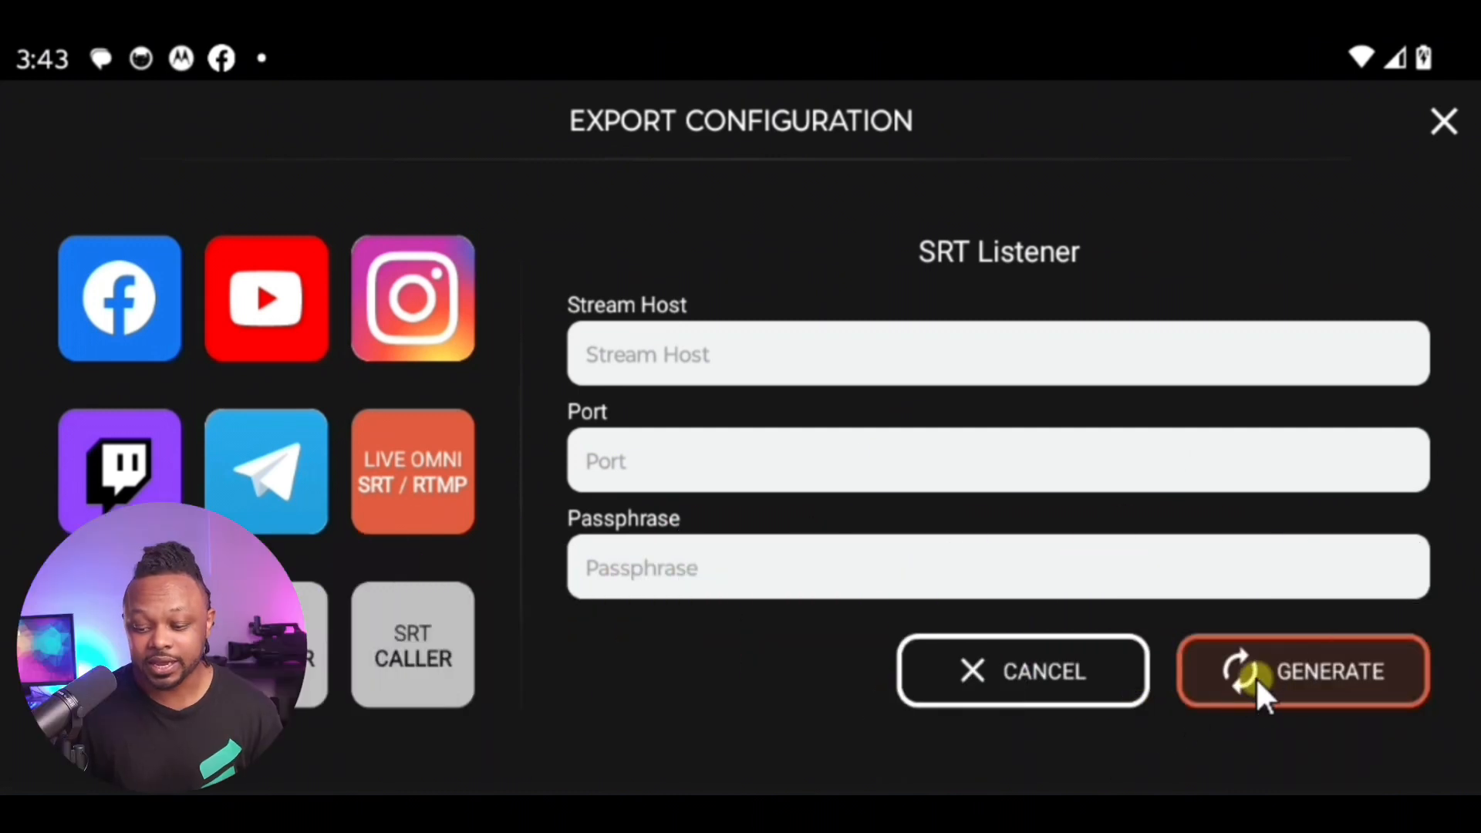
pyautogui.click(1331, 669)
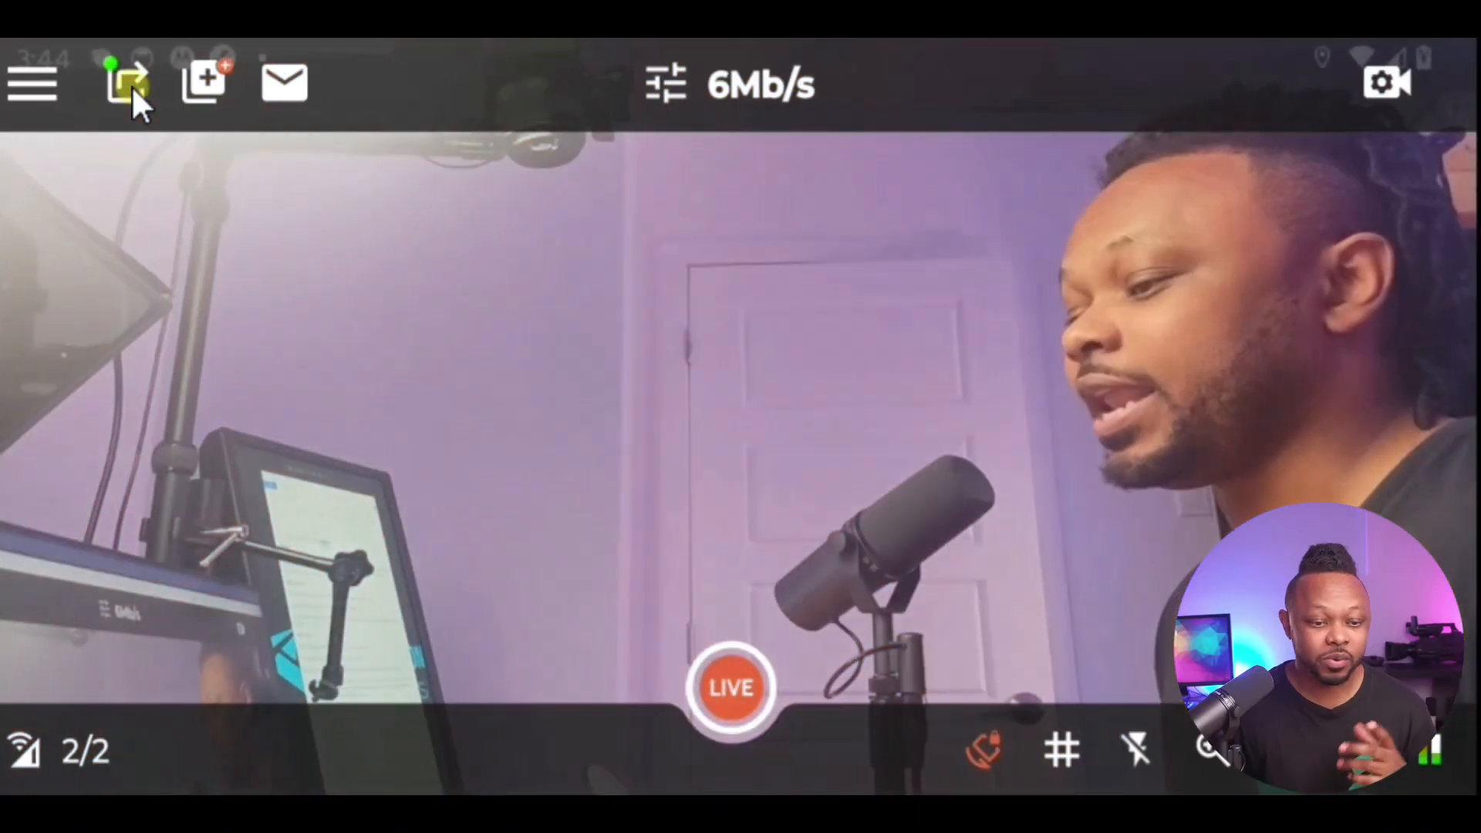
# Step: Copy the SRT Listener export address to the clipboard and close the export configuration
pyautogui.click(131, 85)
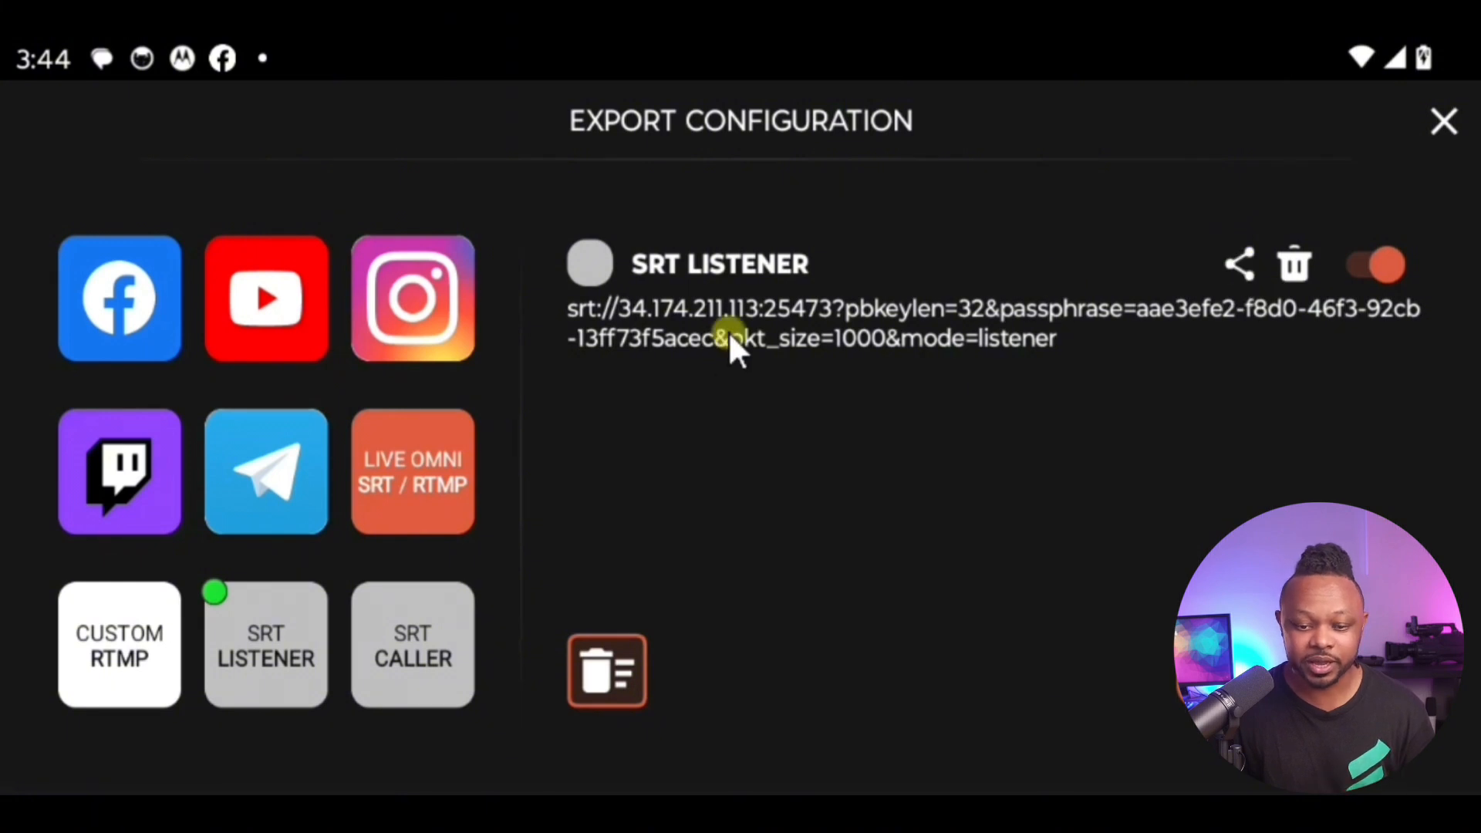
pyautogui.click(758, 324)
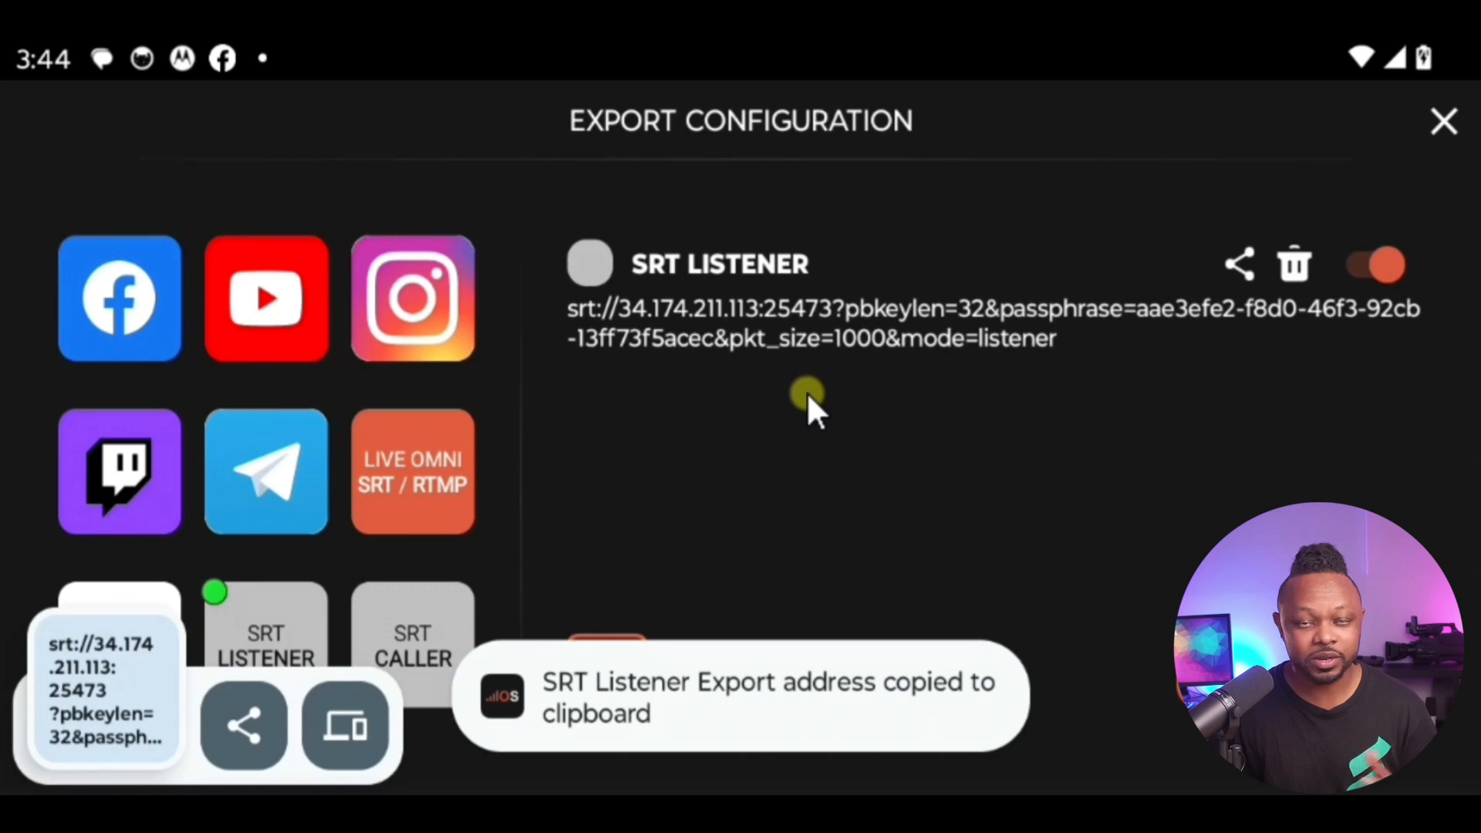
pyautogui.click(1441, 121)
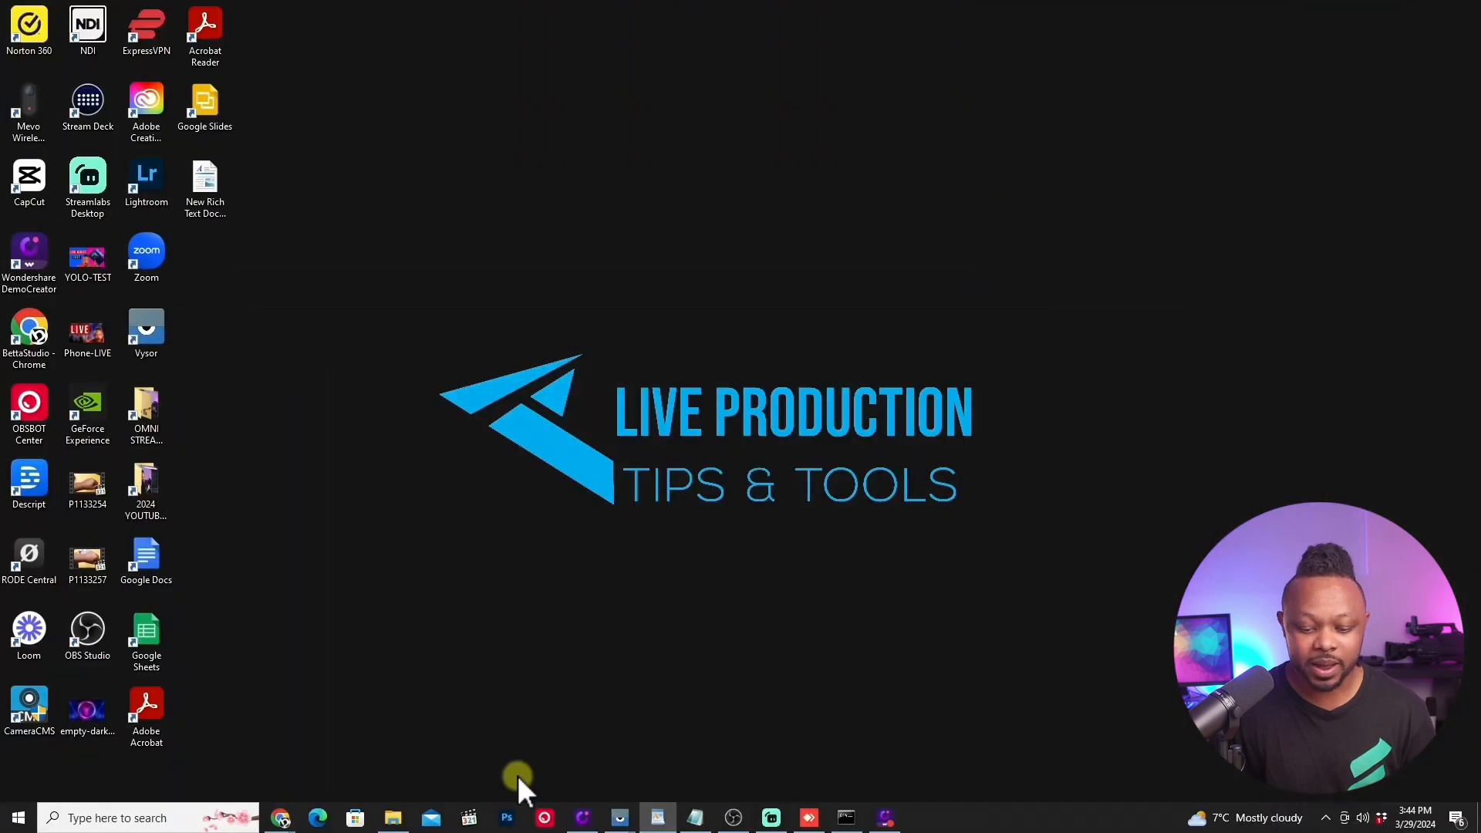
# Step: Switch to OBS and add a new media source named SRT OMNISTREAM 2 to the OMNISTREAM SRT scene
pyautogui.click(732, 817)
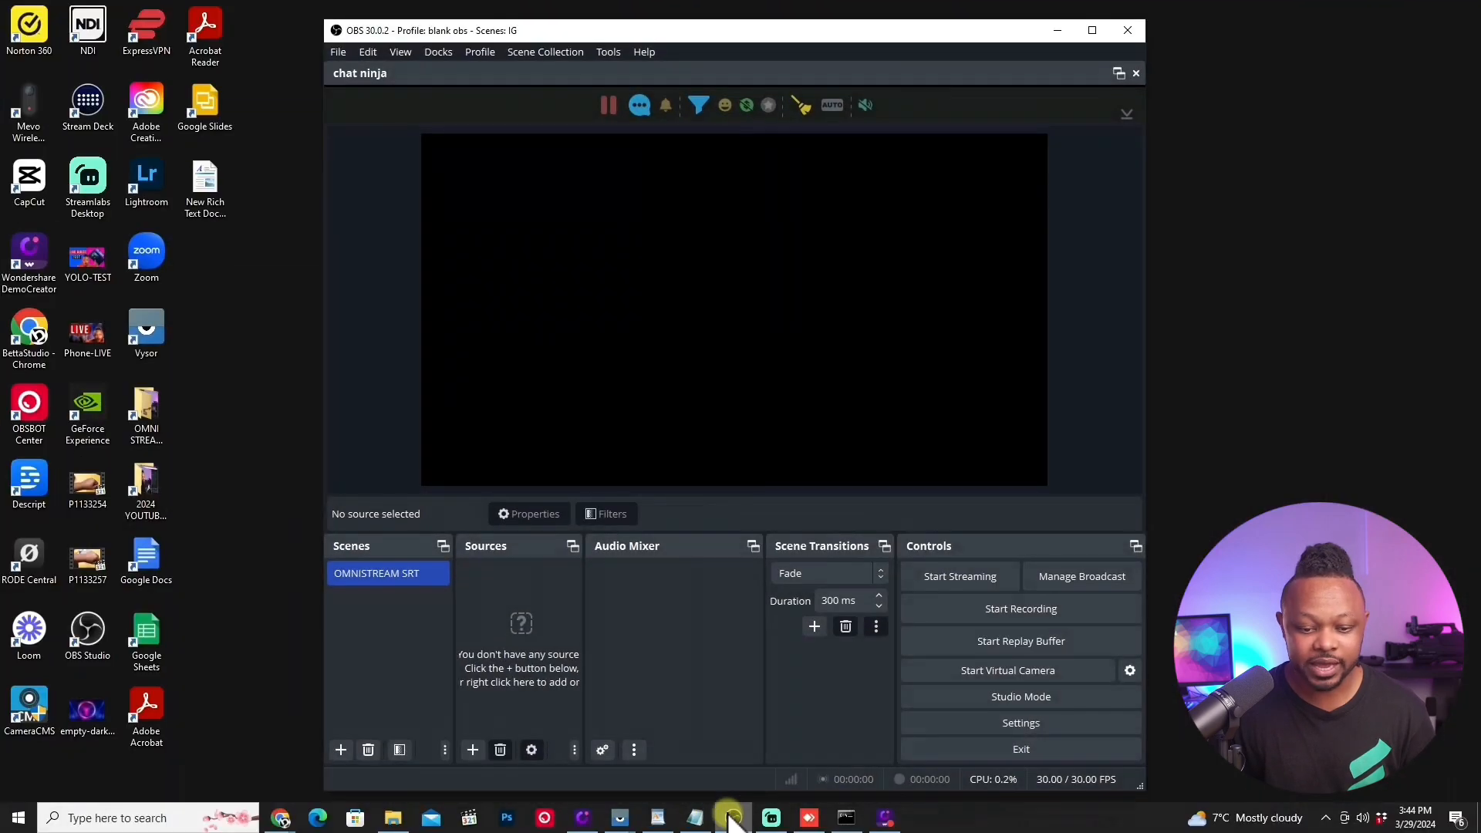
pyautogui.click(1092, 30)
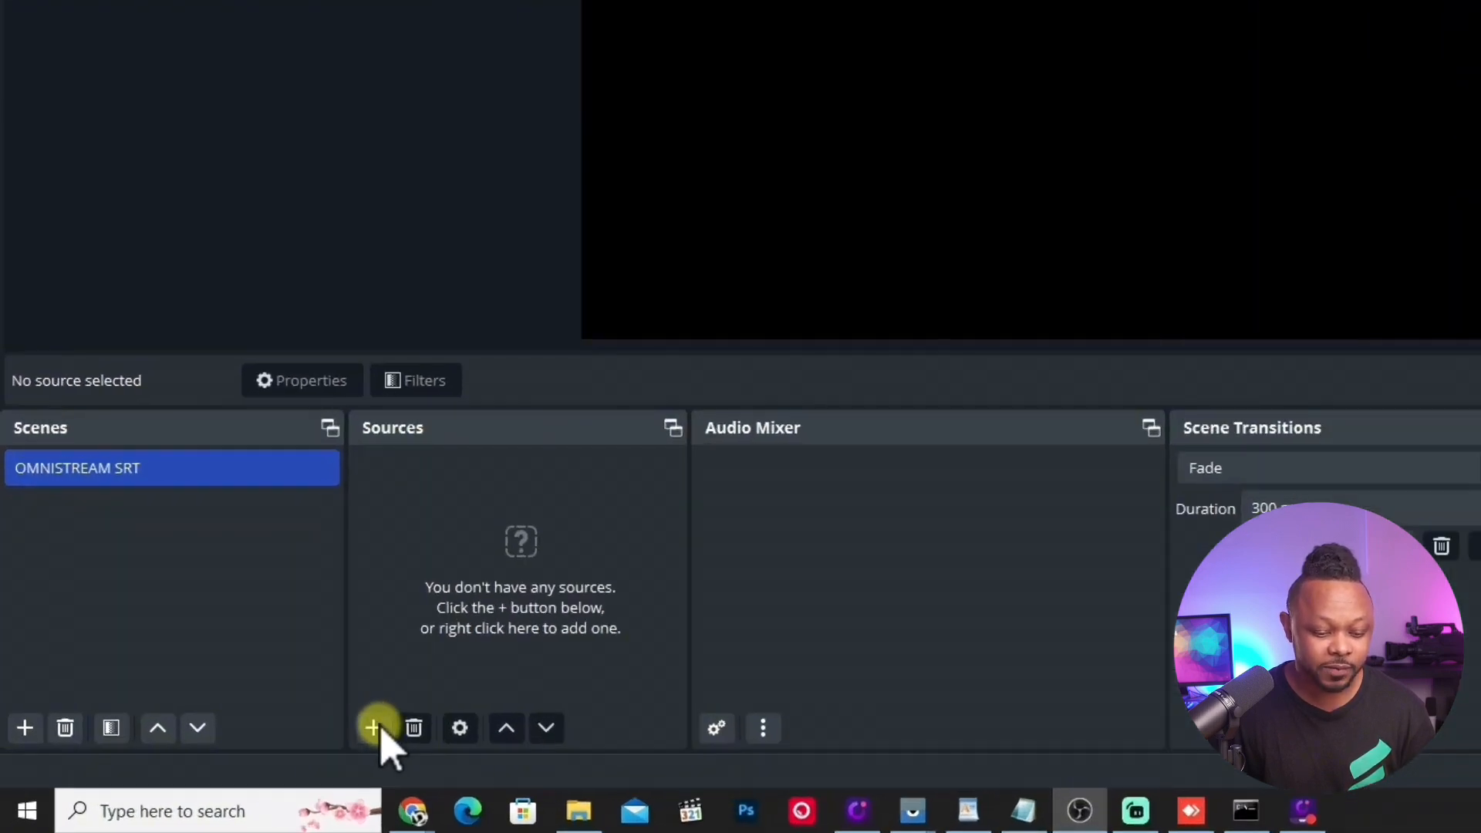
pyautogui.click(253, 761)
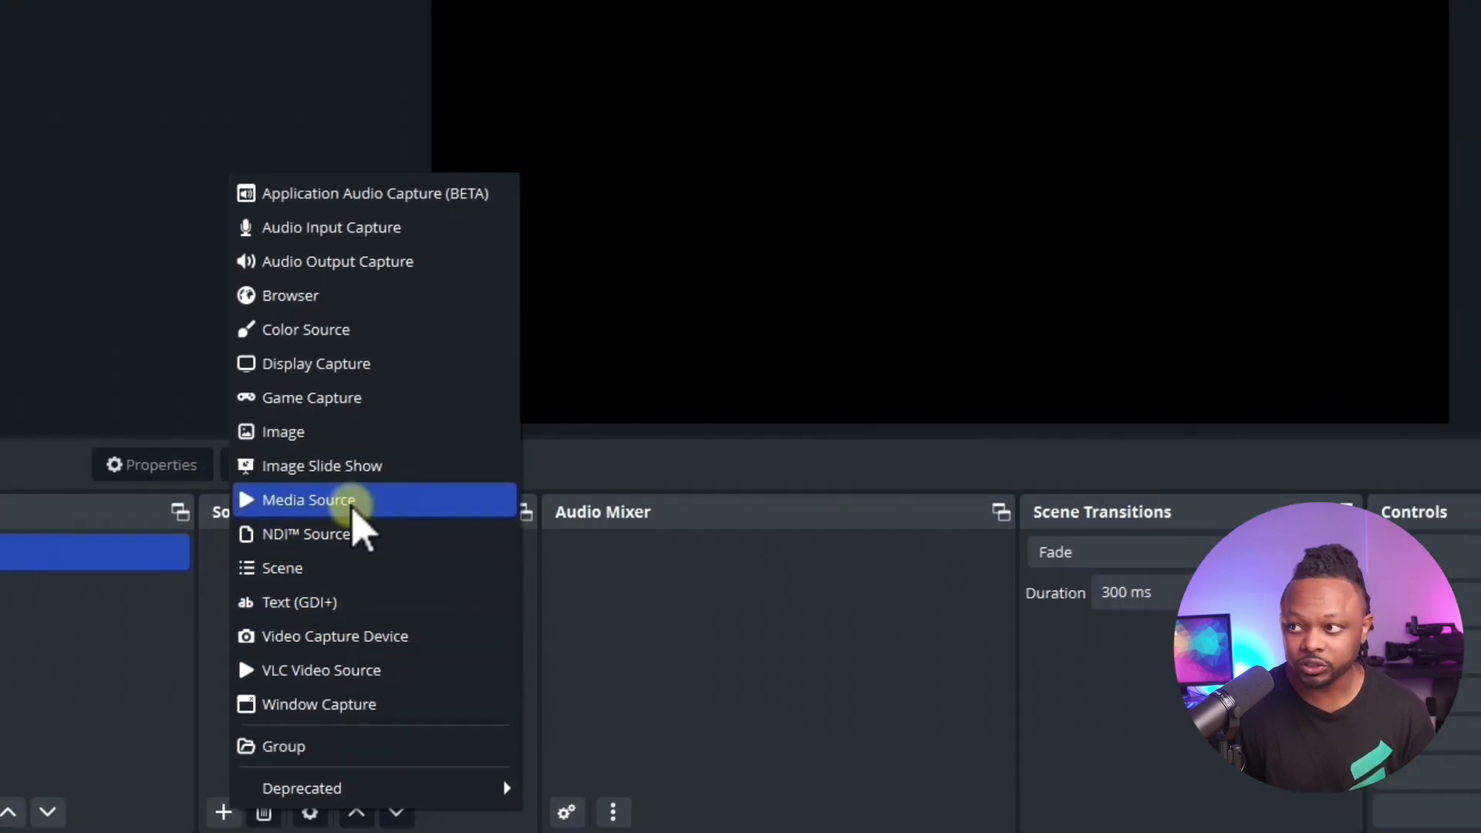
pyautogui.click(502, 425)
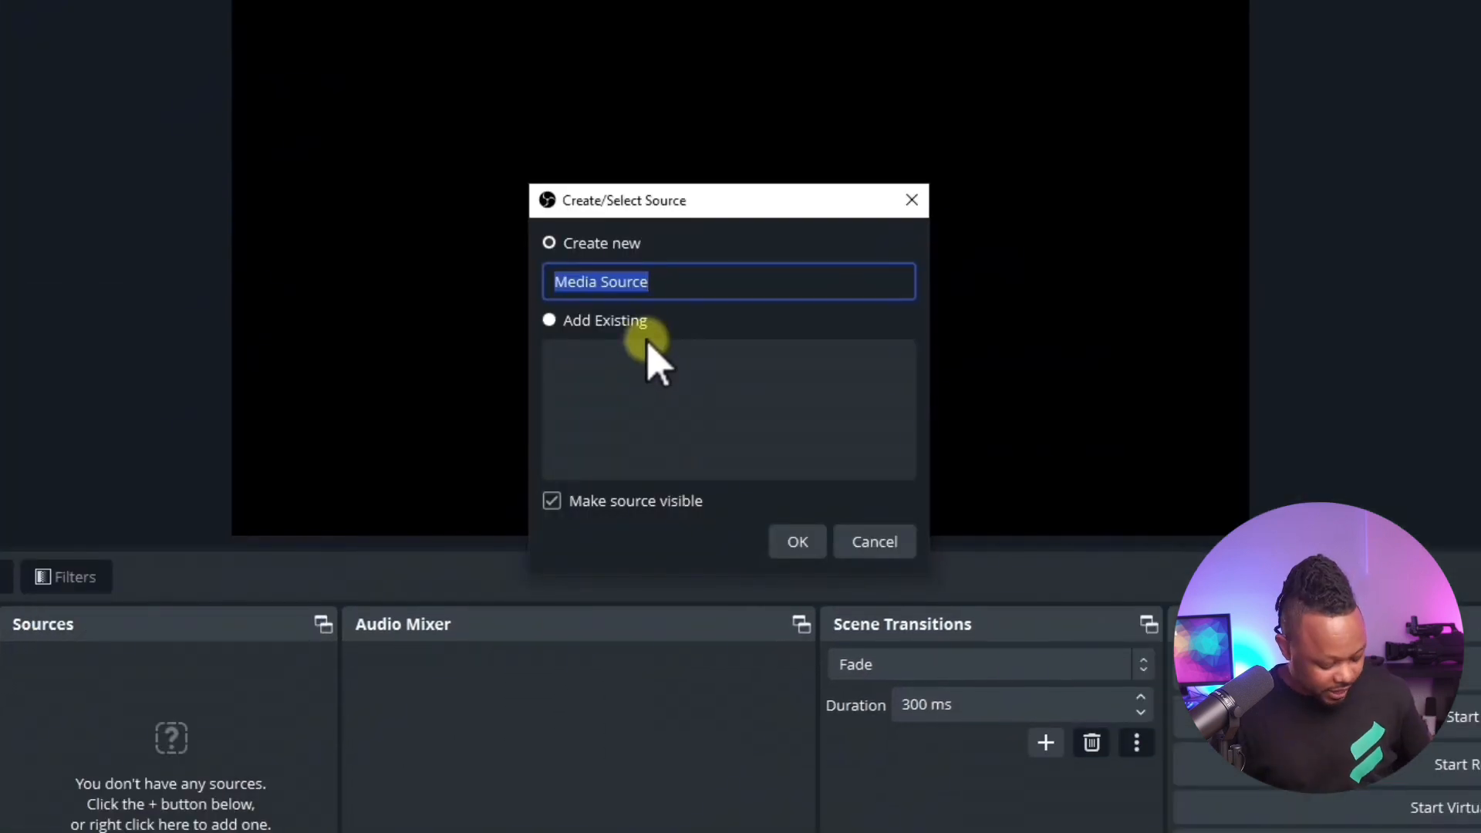
pyautogui.write('SRT OMNISTREAM 2')
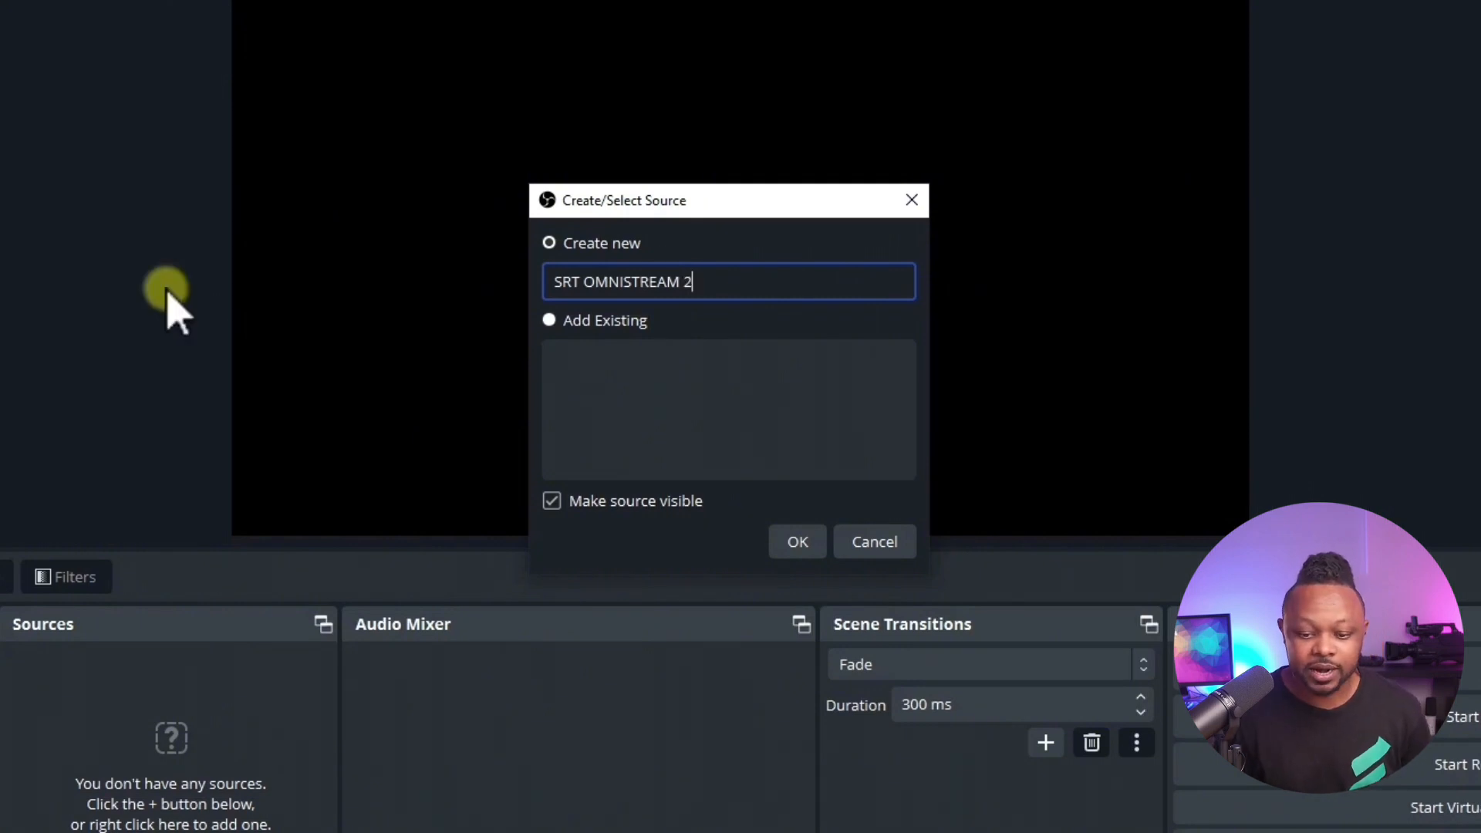
pyautogui.click(799, 539)
# Step: Turn off Local File and paste the copied SRT Listener address, including its passphrase, as the source's input
pyautogui.click(598, 400)
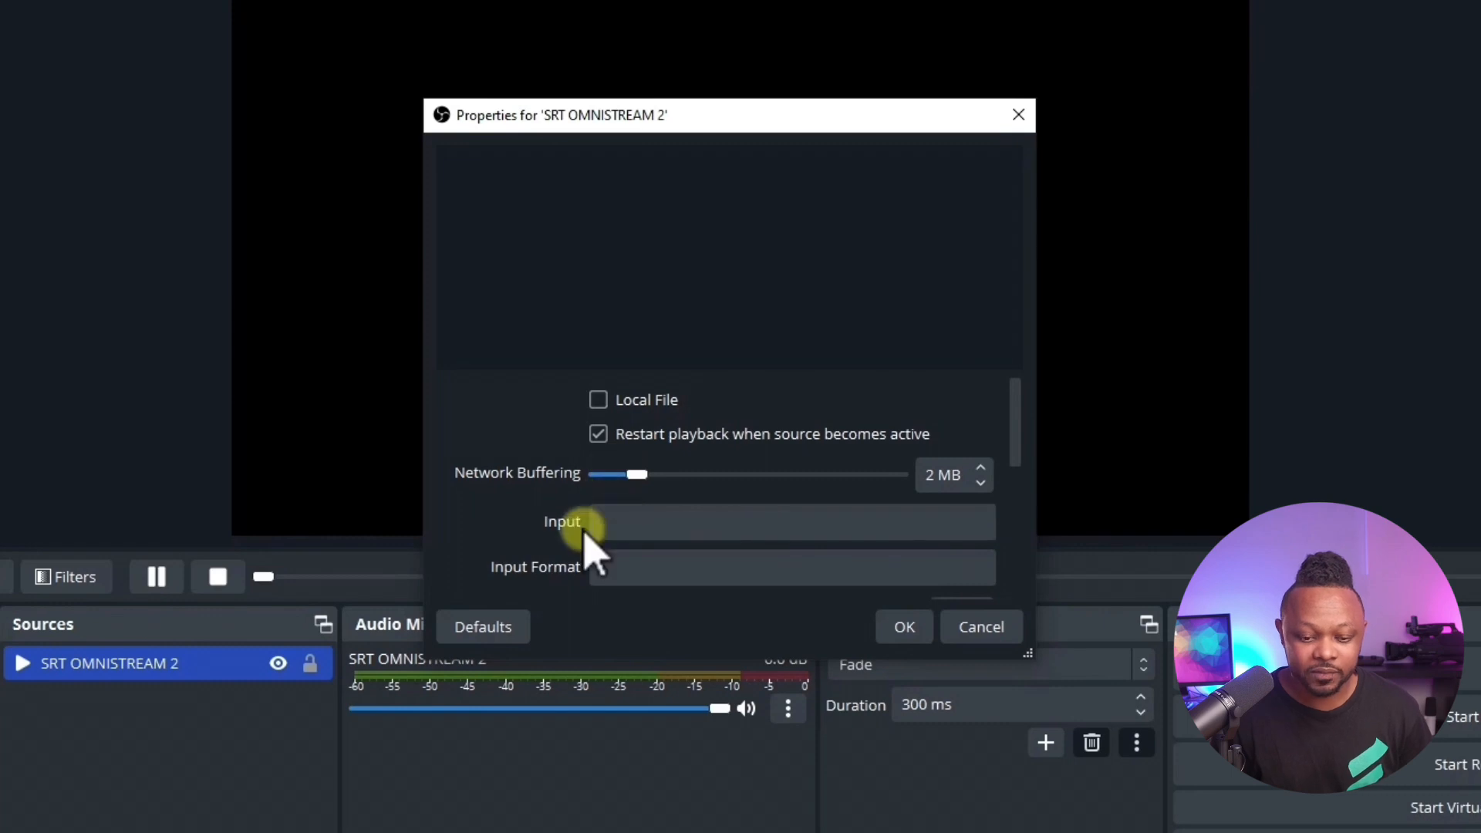
pyautogui.click(629, 521)
pyautogui.rightClick(631, 522)
pyautogui.click(660, 687)
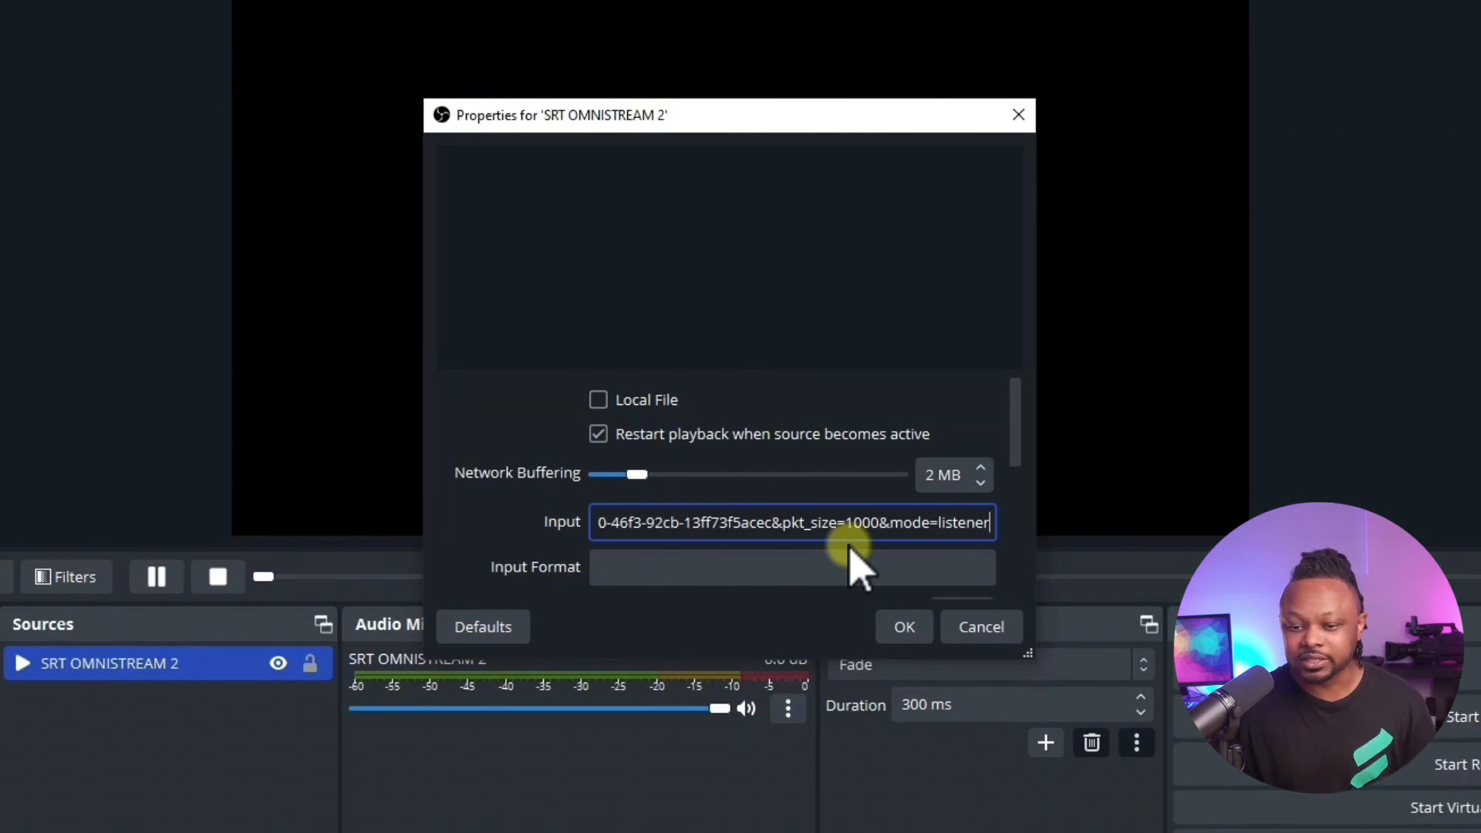
# Step: Change the mode parameter at the end of the input URL to caller
pyautogui.press('BackSpace')
pyautogui.press('BackSpace')
pyautogui.press('BackSpace')
pyautogui.press('BackSpace')
pyautogui.press('BackSpace')
pyautogui.press('BackSpace')
pyautogui.press('BackSpace')
pyautogui.press('BackSpace')
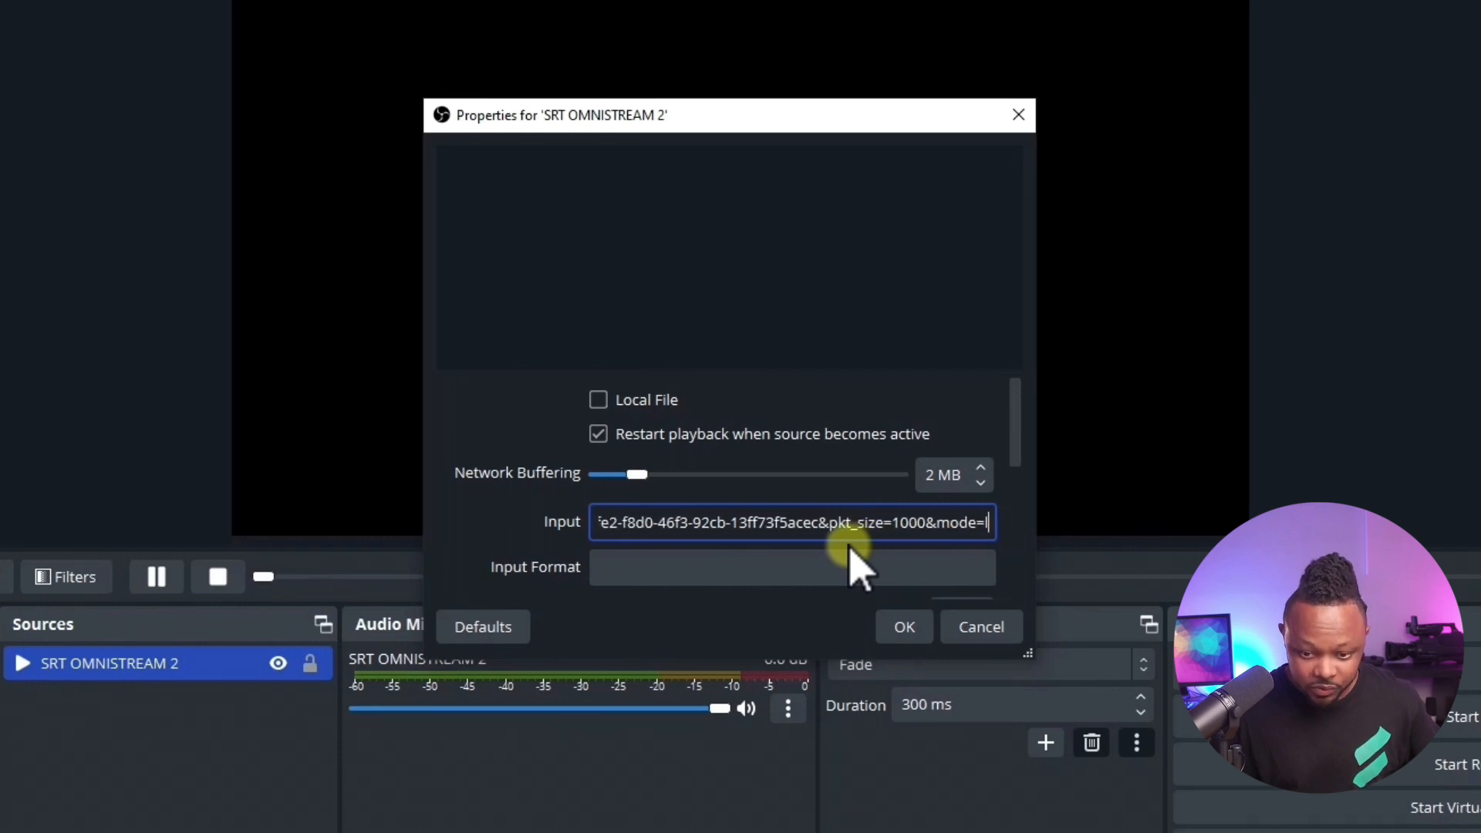
pyautogui.write('caller')
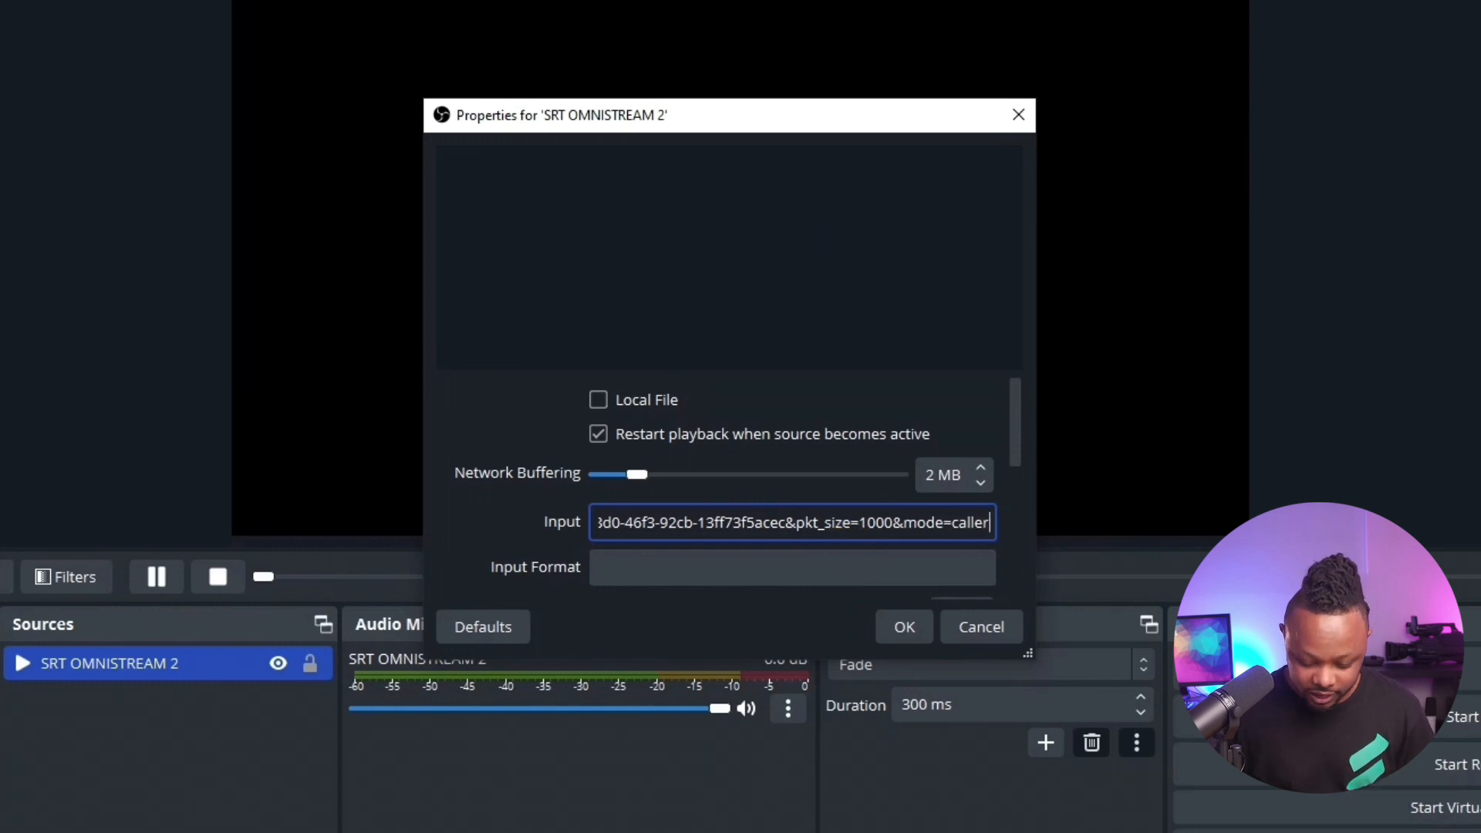
# Step: Review the input URL back to its host, port and key length, and accept the source properties
pyautogui.press('Left')
pyautogui.press('Left')
pyautogui.press('Left')
pyautogui.press('Left')
pyautogui.press('Left')
pyautogui.press('Left')
pyautogui.press('Left')
pyautogui.press('Left')
pyautogui.press('Left')
pyautogui.press('Left')
pyautogui.press('Left')
pyautogui.press('Left')
pyautogui.press('Left')
pyautogui.press('Left')
pyautogui.press('Left')
pyautogui.press('Left')
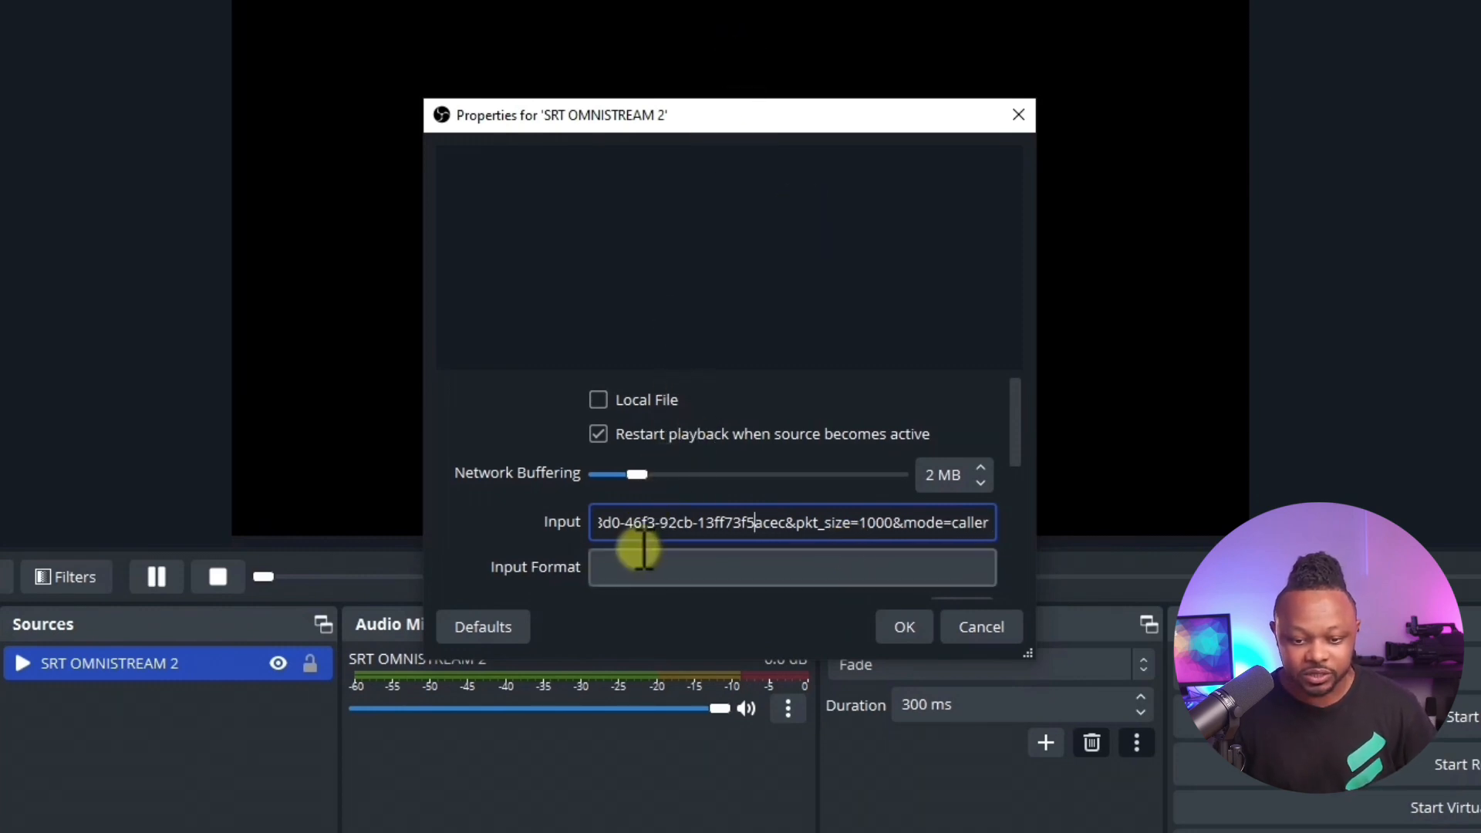
pyautogui.press('Left')
pyautogui.press('Left')
pyautogui.press('Left')
pyautogui.press('Left')
pyautogui.press('Left')
pyautogui.press('Left')
pyautogui.press('Left')
pyautogui.press('Left')
pyautogui.press('Left')
pyautogui.press('Left')
pyautogui.press('Left')
pyautogui.press('Left')
pyautogui.press('Left')
pyautogui.press('Left')
pyautogui.press('Left')
pyautogui.press('Left')
pyautogui.press('Left')
pyautogui.press('Left')
pyautogui.press('Left')
pyautogui.press('Left')
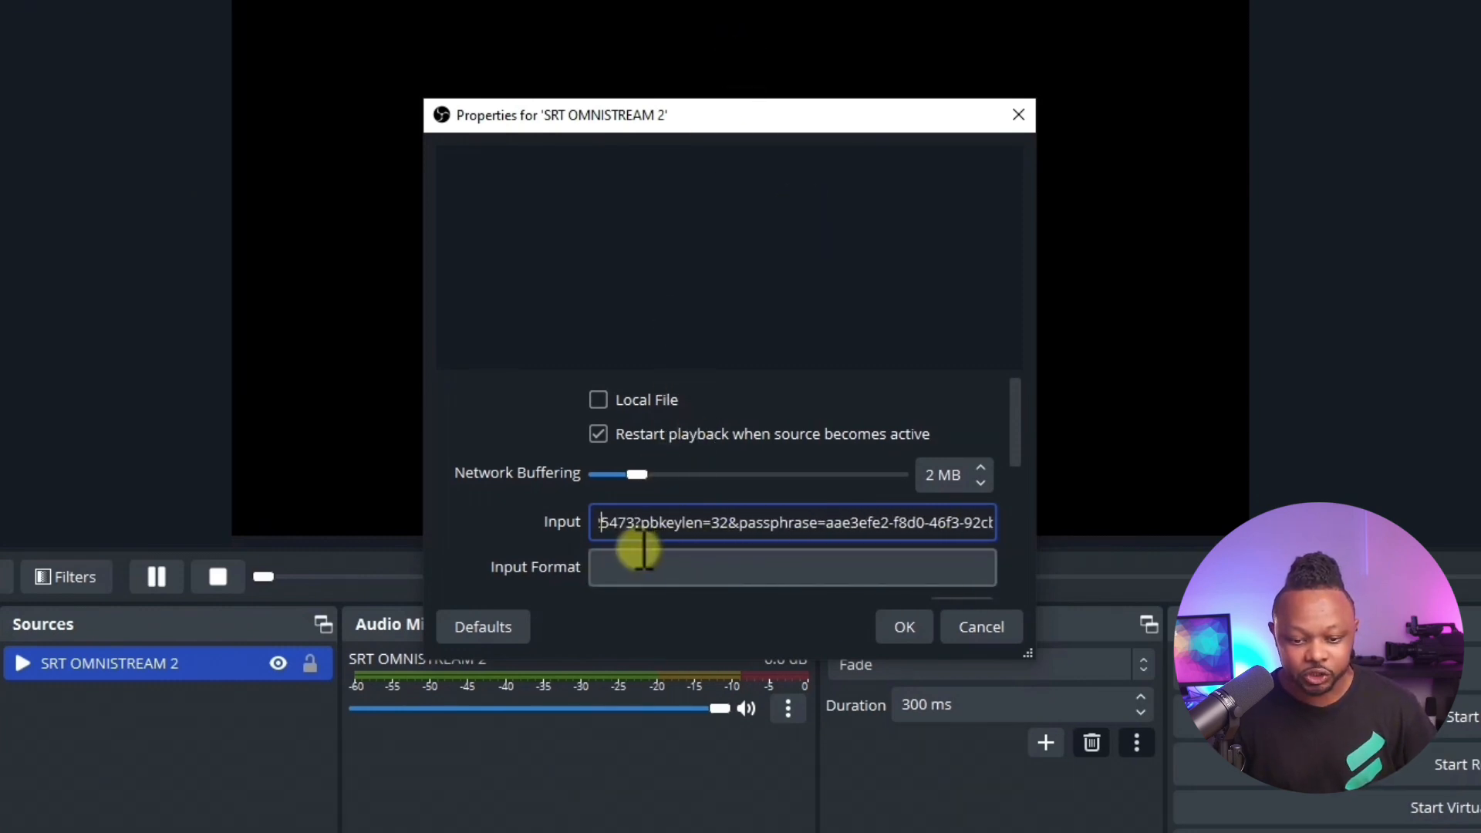
pyautogui.press('Left')
pyautogui.press('Left')
pyautogui.press('Left')
pyautogui.press('Left')
pyautogui.press('Left')
pyautogui.press('Left')
pyautogui.press('Left')
pyautogui.press('Left')
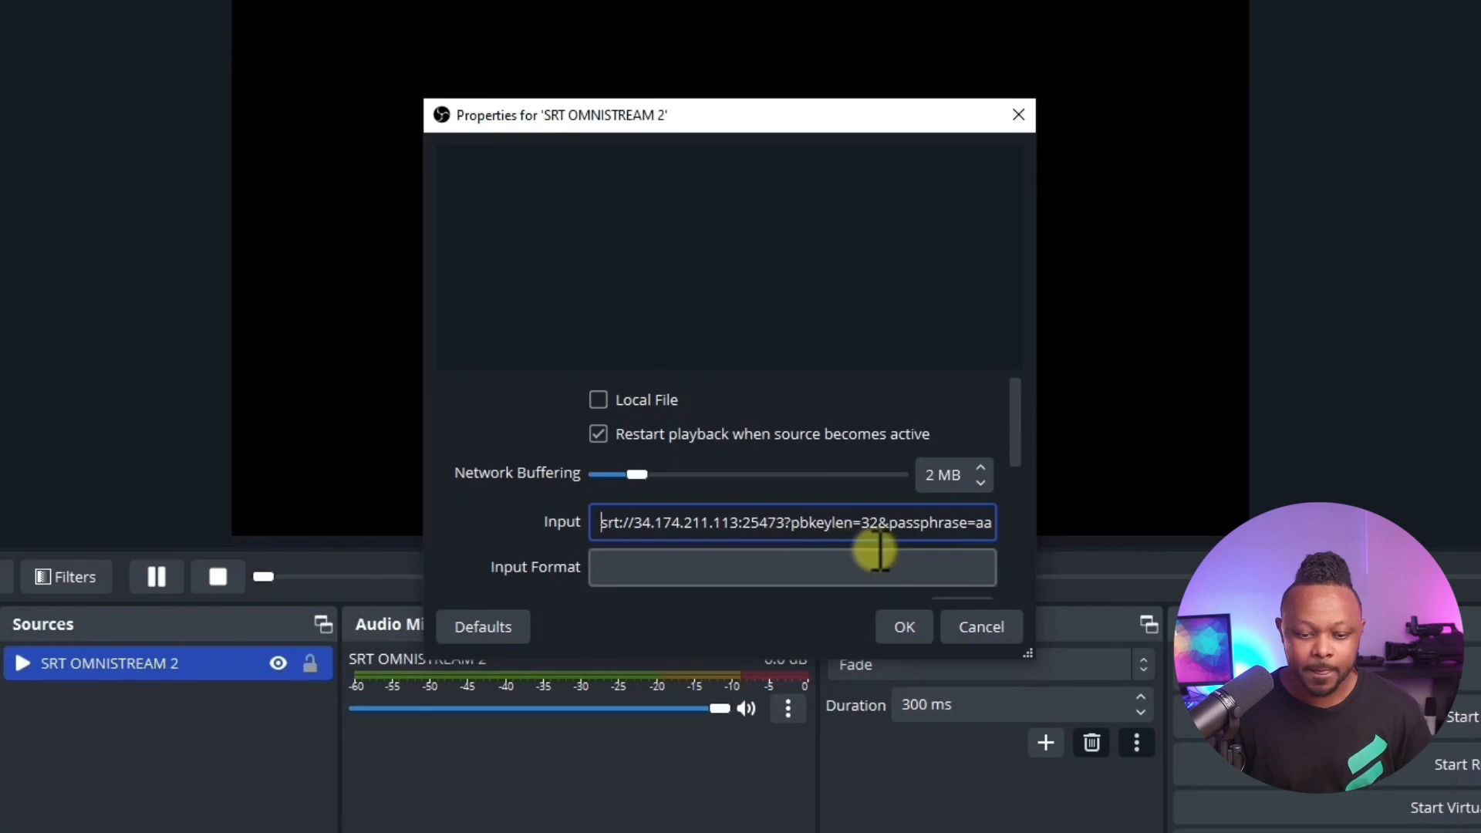
pyautogui.moveTo(1014, 420)
pyautogui.mouseDown()
pyautogui.moveTo(1018, 486)
pyautogui.moveTo(1019, 429)
pyautogui.mouseUp()
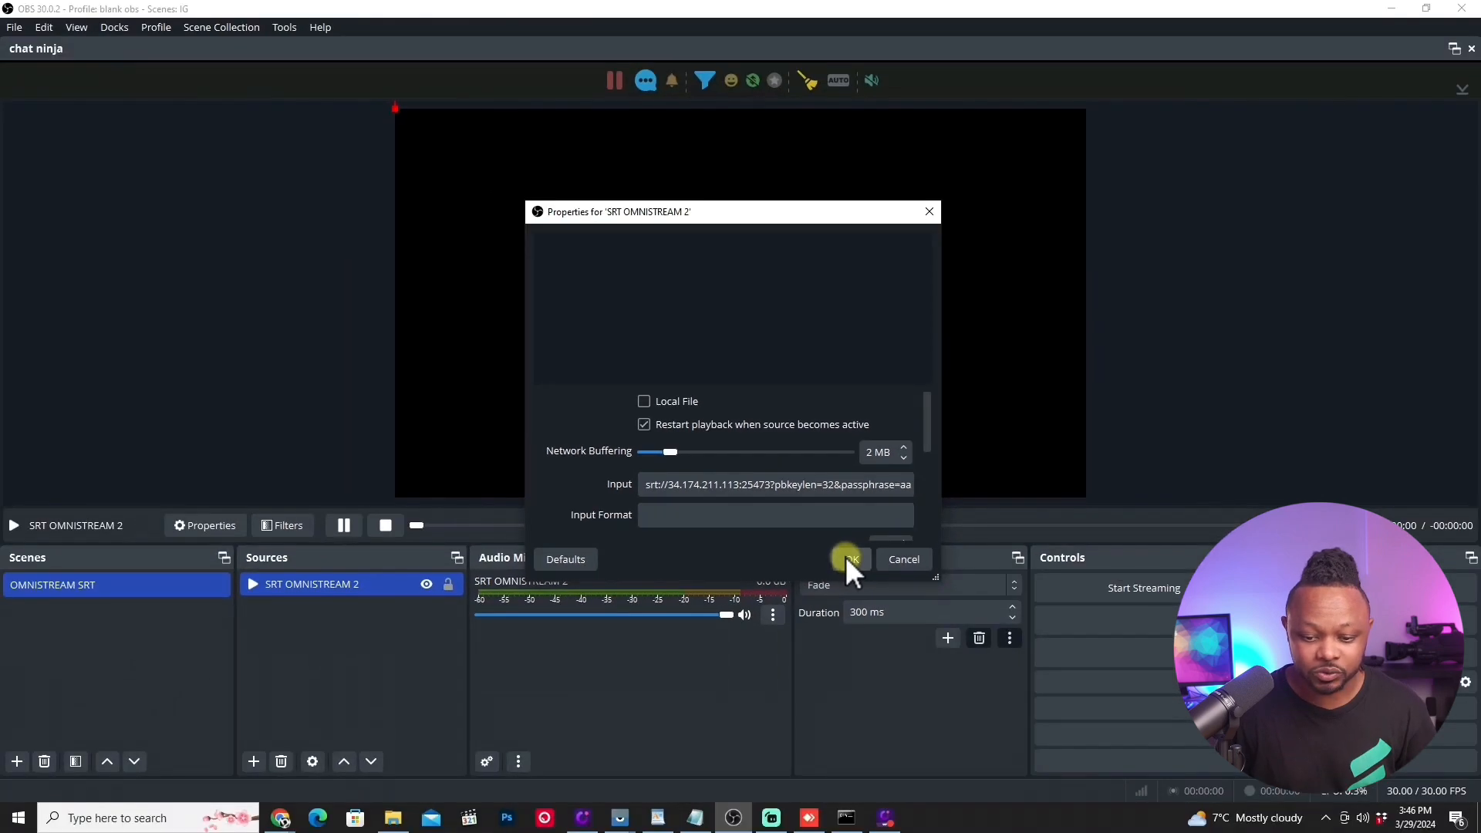
pyautogui.click(904, 626)
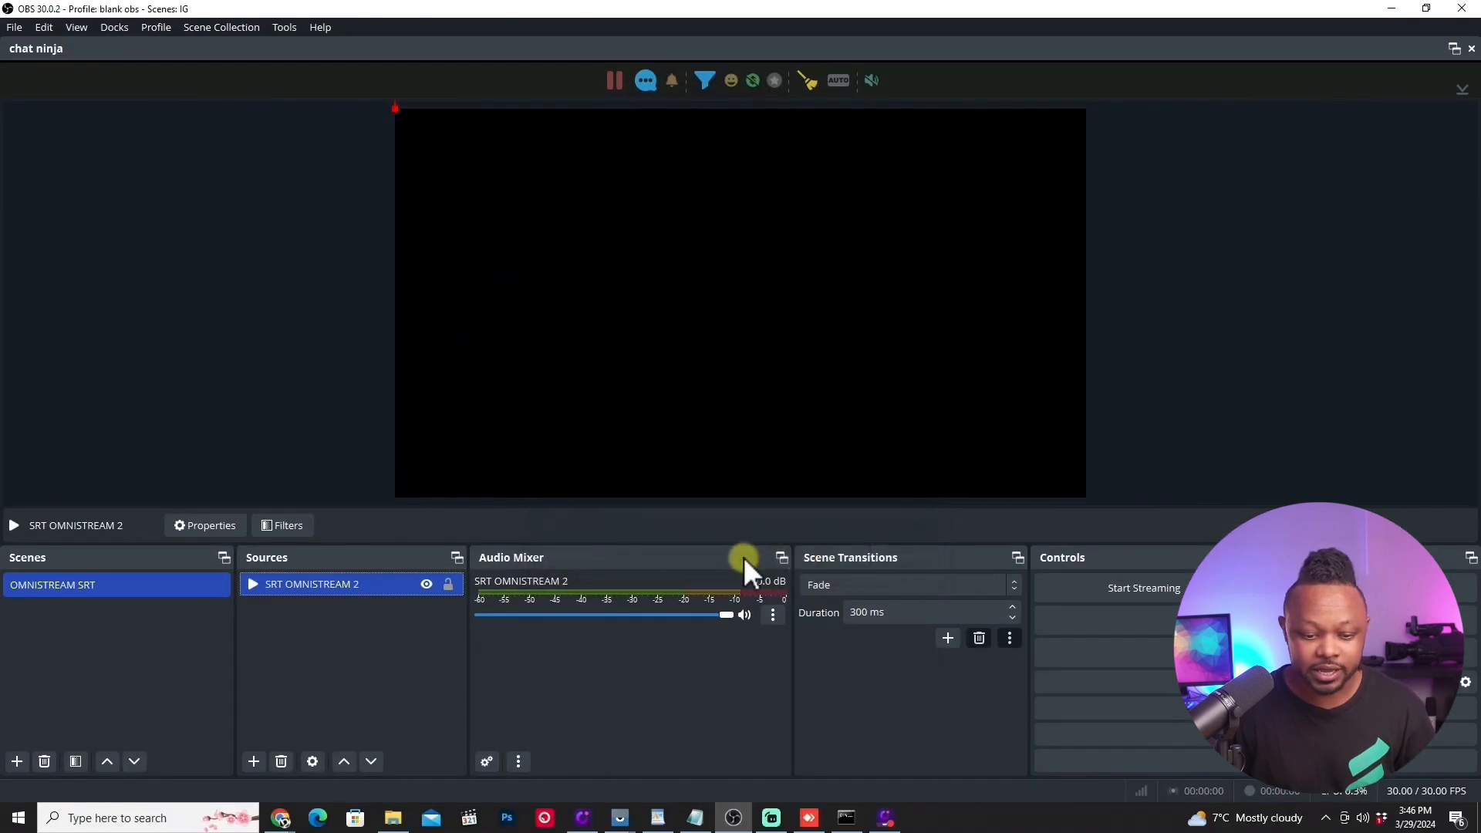
# Step: Restore the OBS window to a smaller size and view the incoming feed over the live mirrored phone
pyautogui.click(1424, 10)
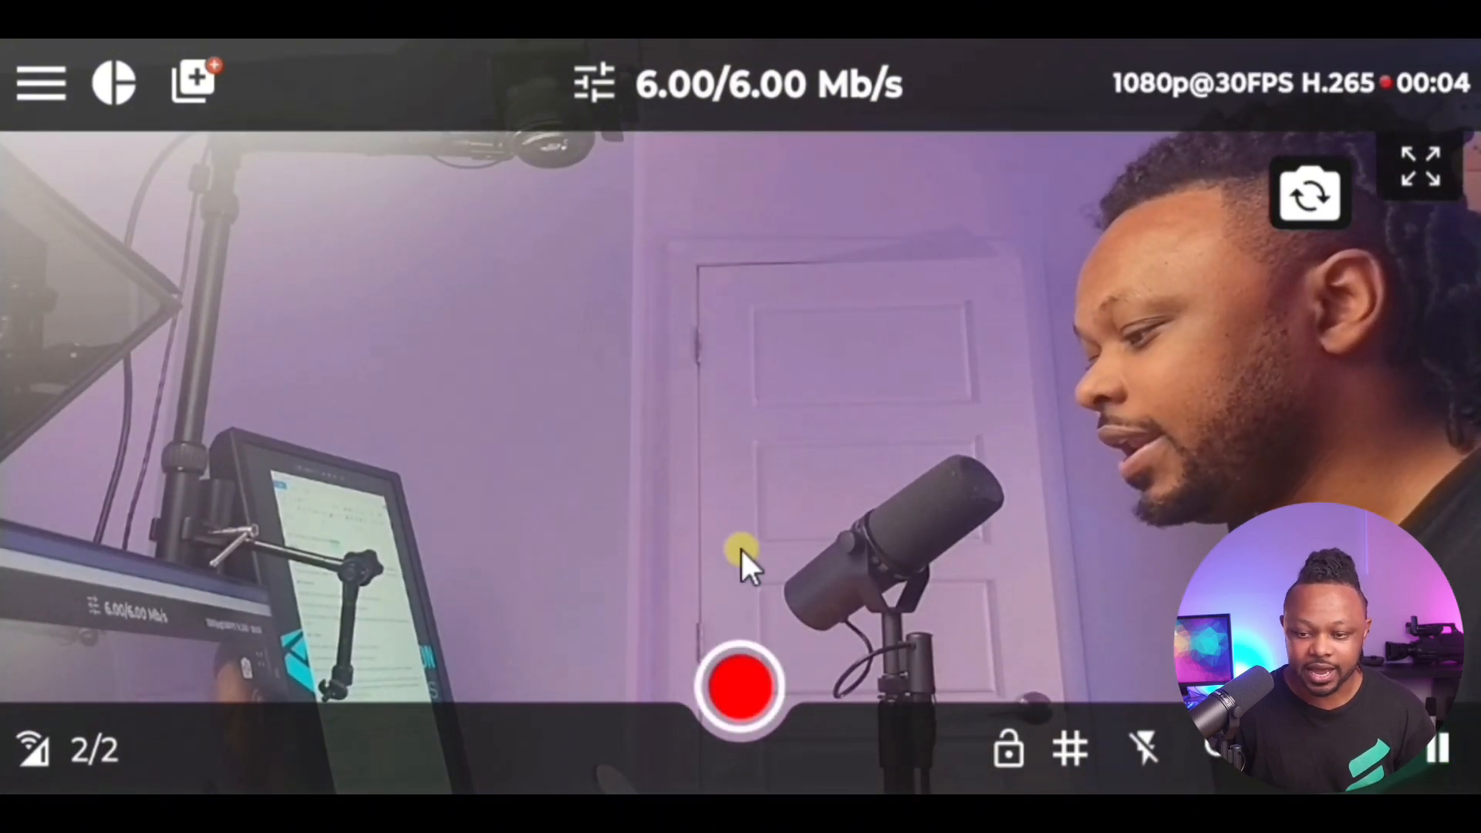
pyautogui.click(732, 817)
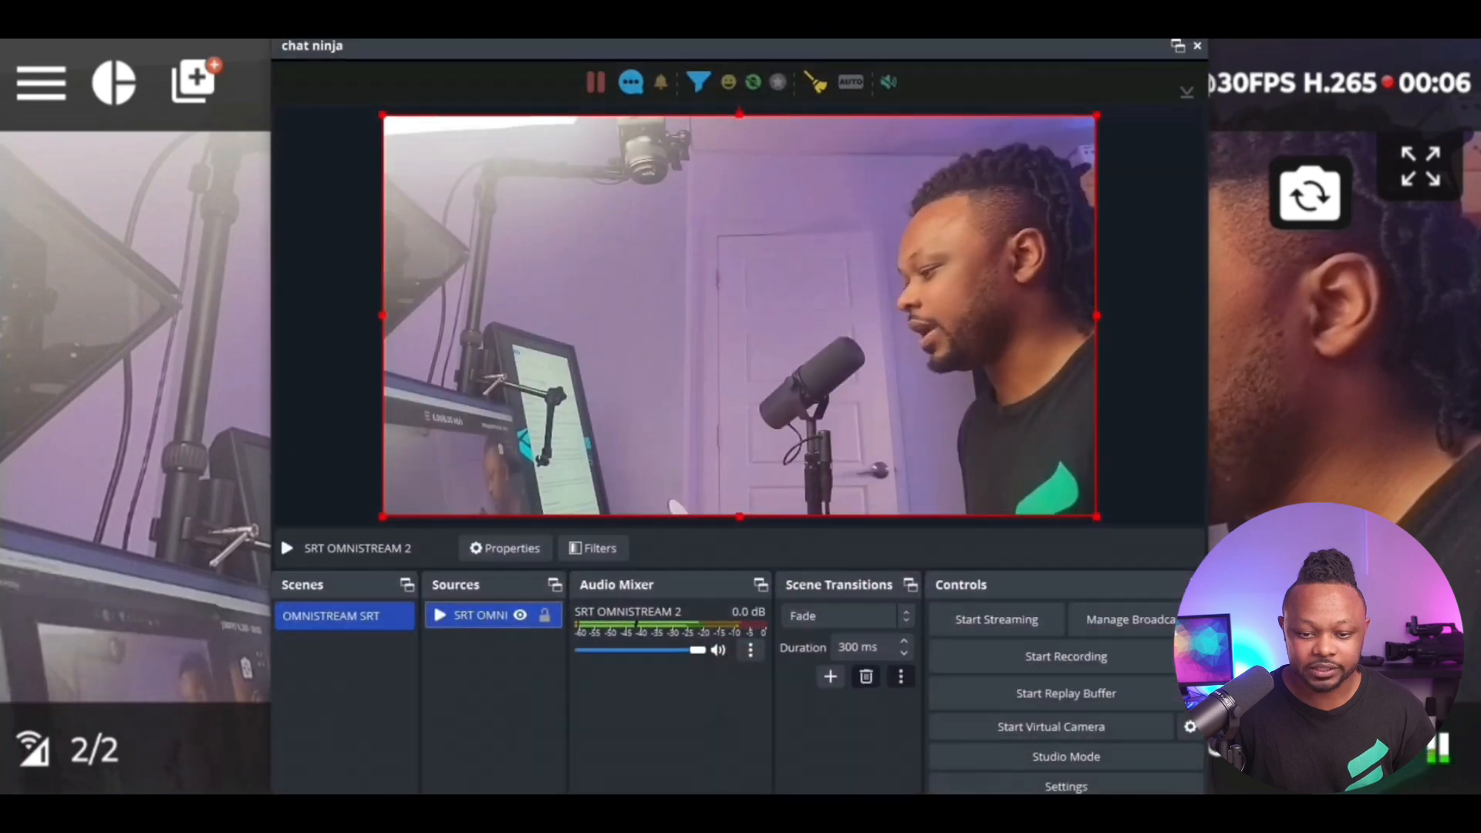
pyautogui.doubleClick(1072, 3)
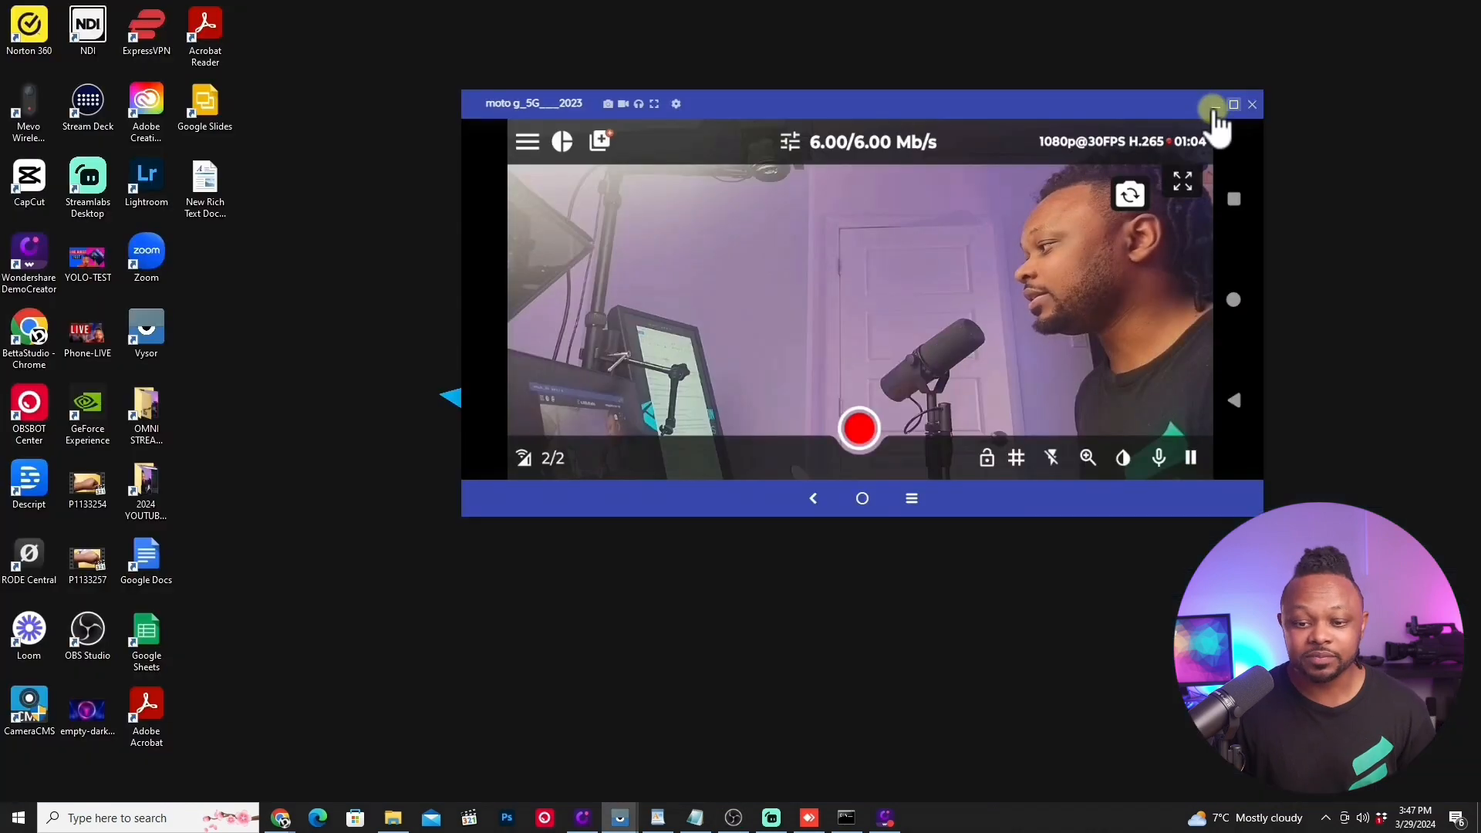
# Step: Switch to the Omnistream dashboard in Chrome, stop the live1 broadcast remotely and check the mirrored phone
pyautogui.click(1215, 105)
pyautogui.moveTo(281, 813)
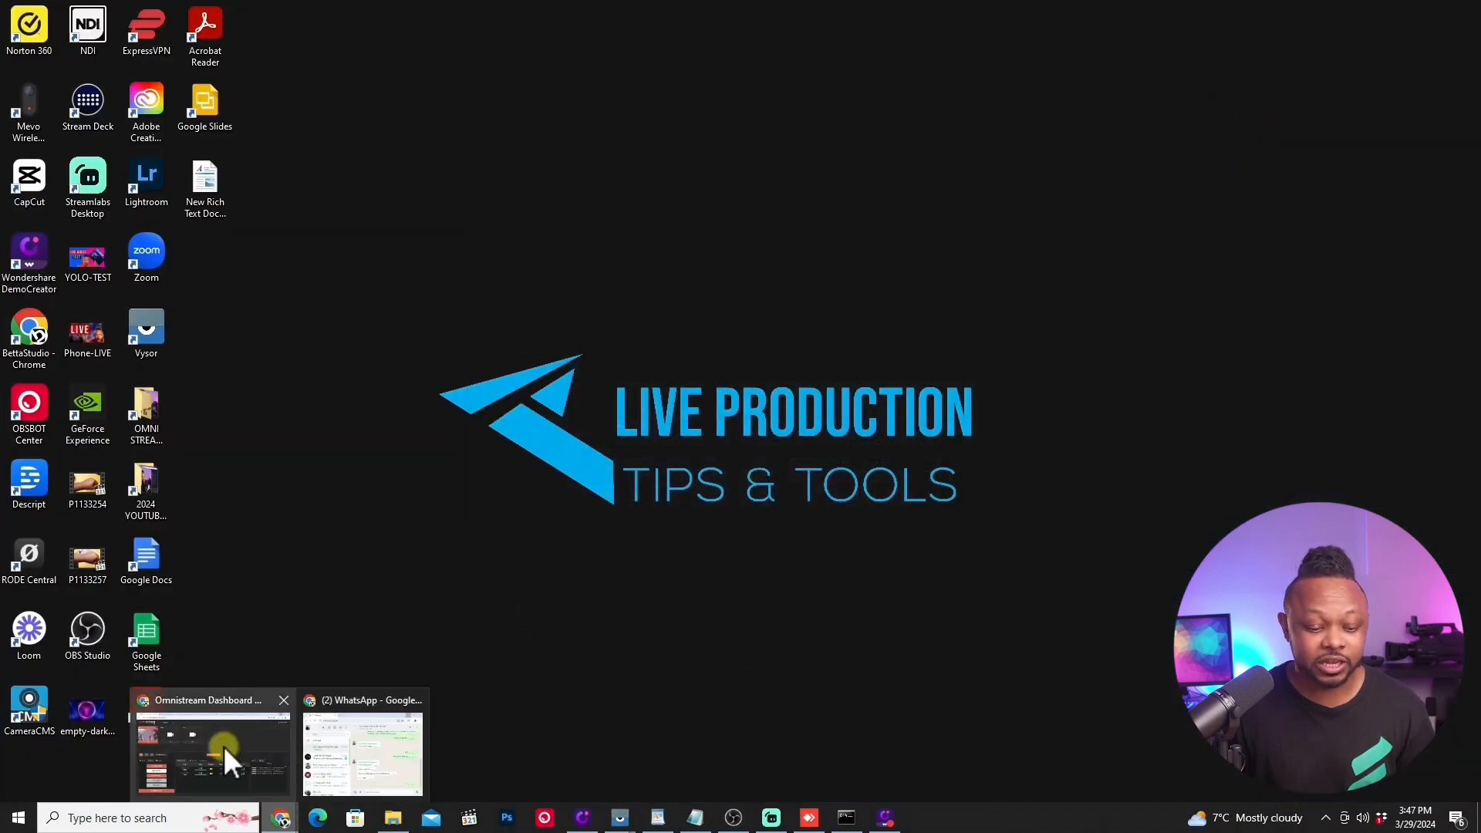
pyautogui.click(223, 746)
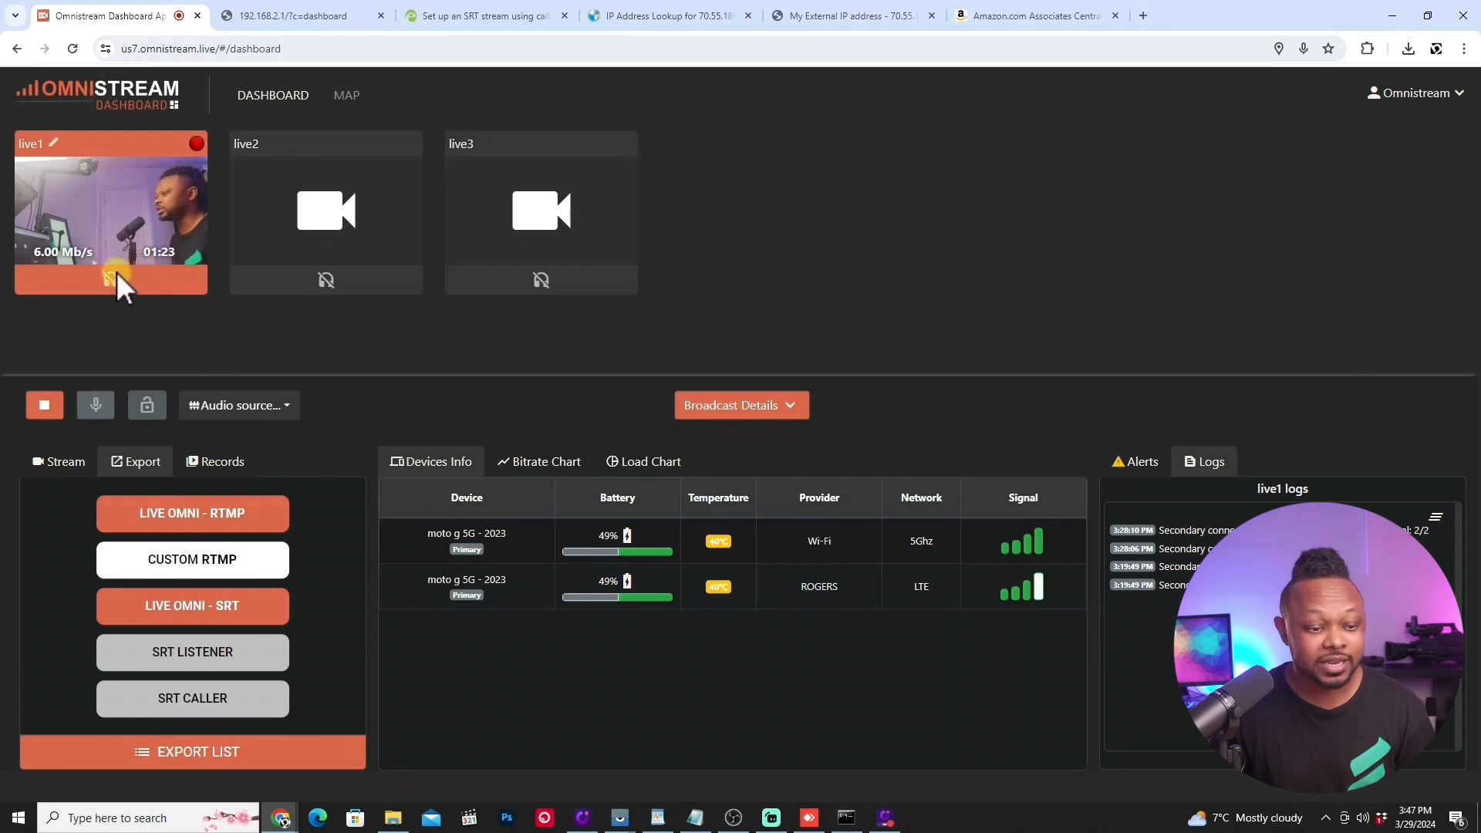
pyautogui.click(44, 405)
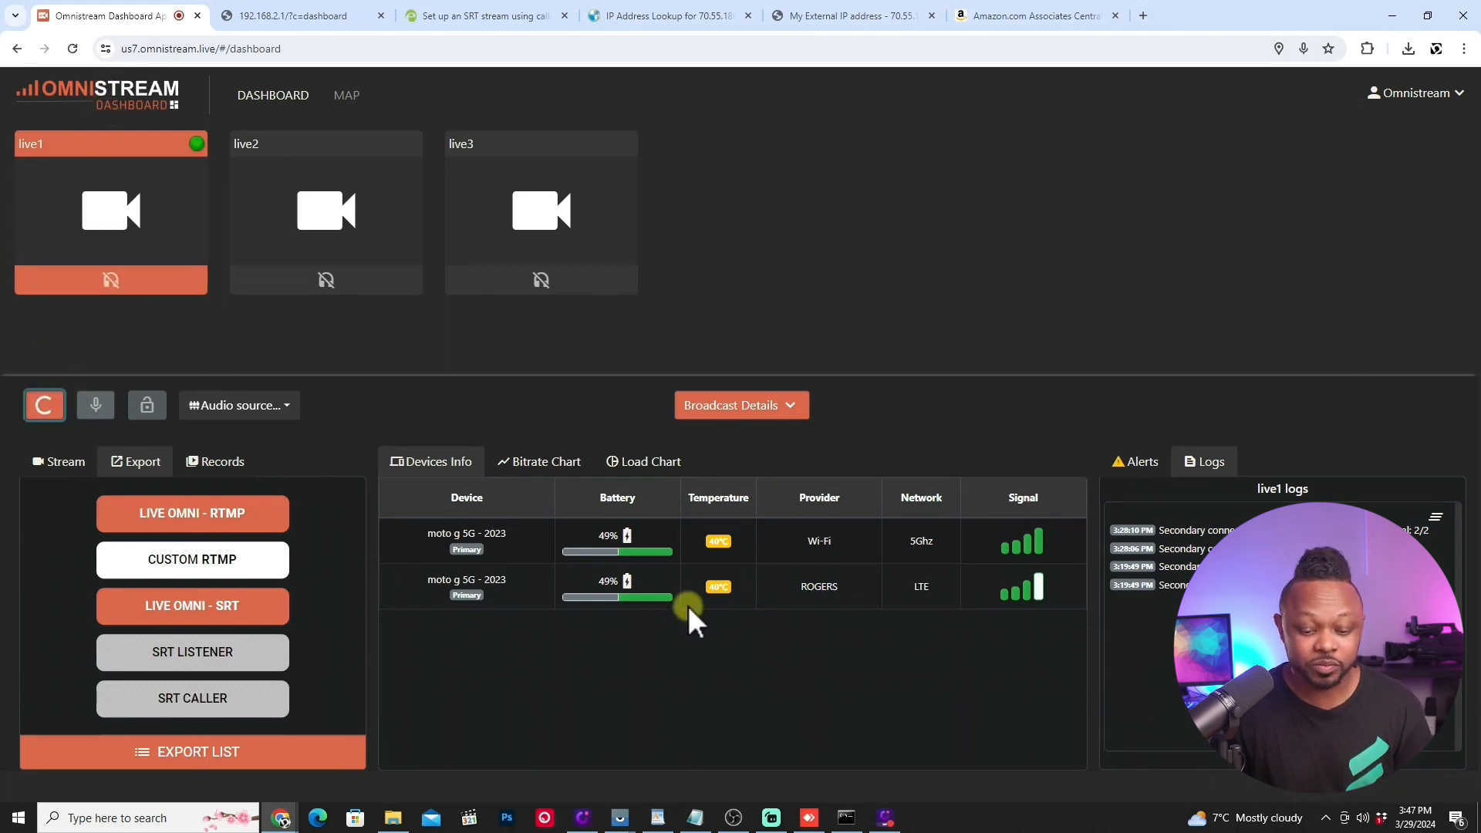
pyautogui.moveTo(628, 816)
pyautogui.click(678, 757)
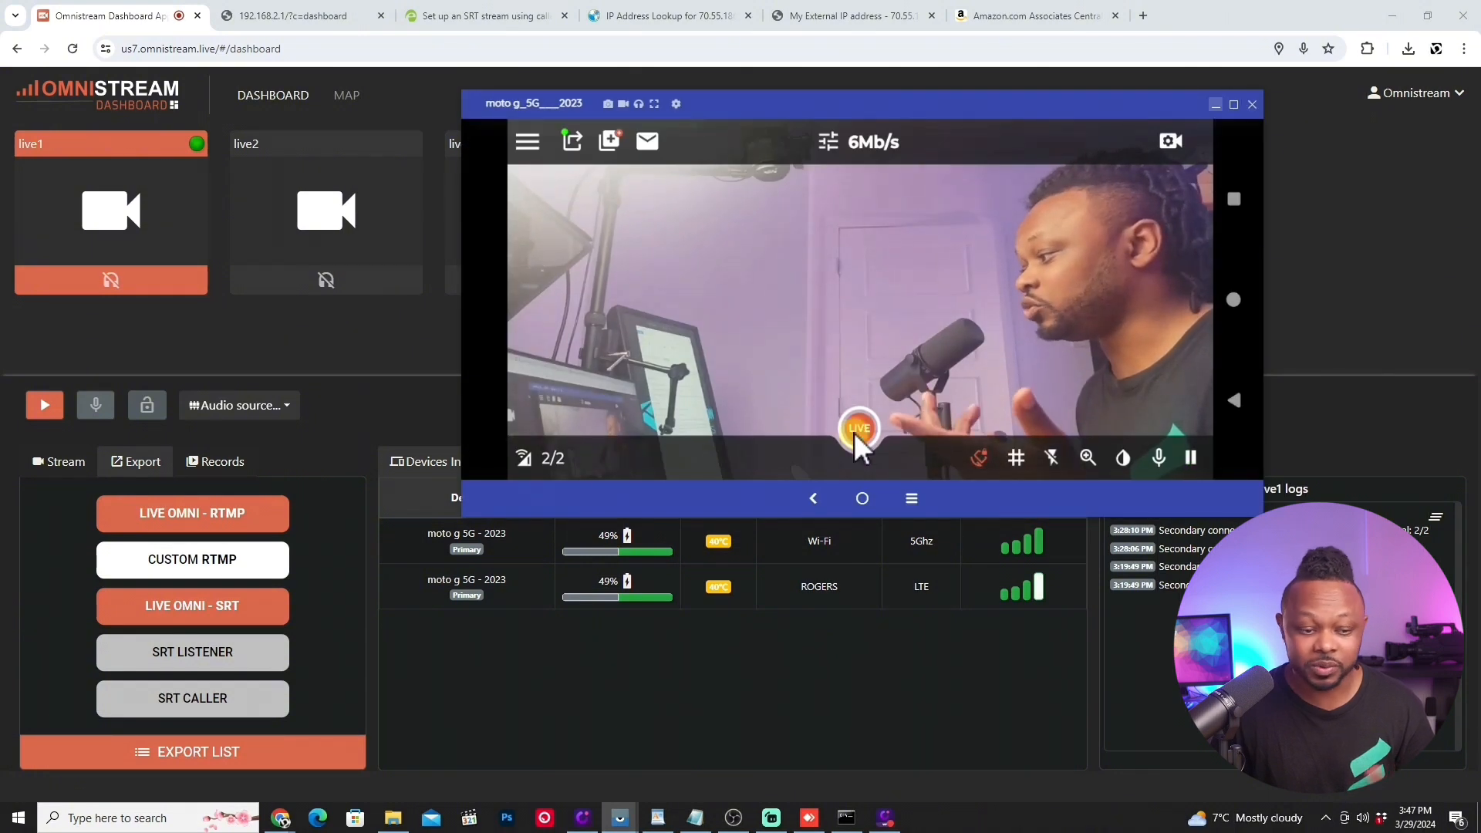
# Step: Start the live1 broadcast from the Omnistream dashboard and check that the mirrored phone goes live
pyautogui.click(44, 405)
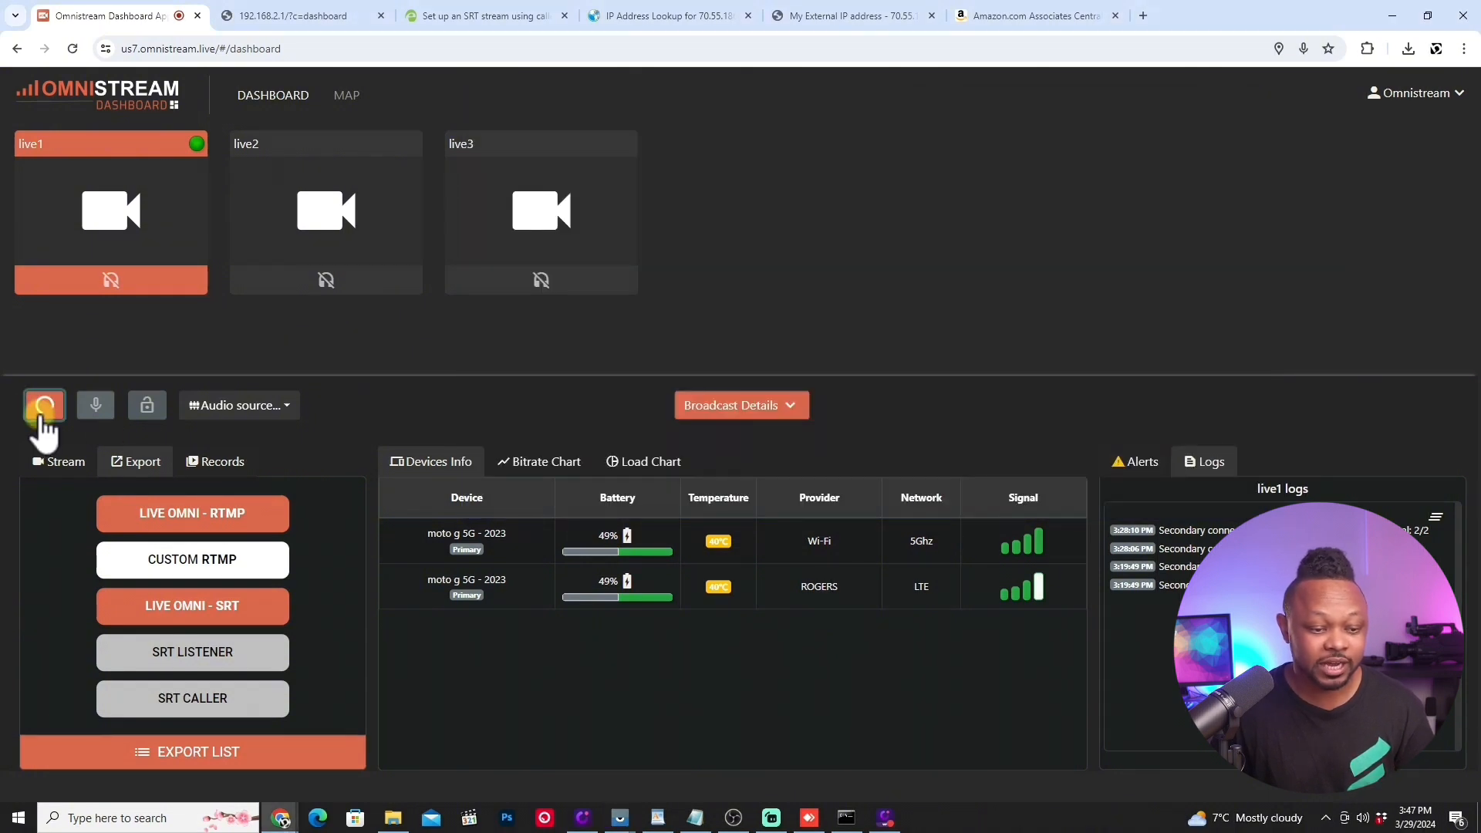
pyautogui.moveTo(619, 817)
pyautogui.click(678, 752)
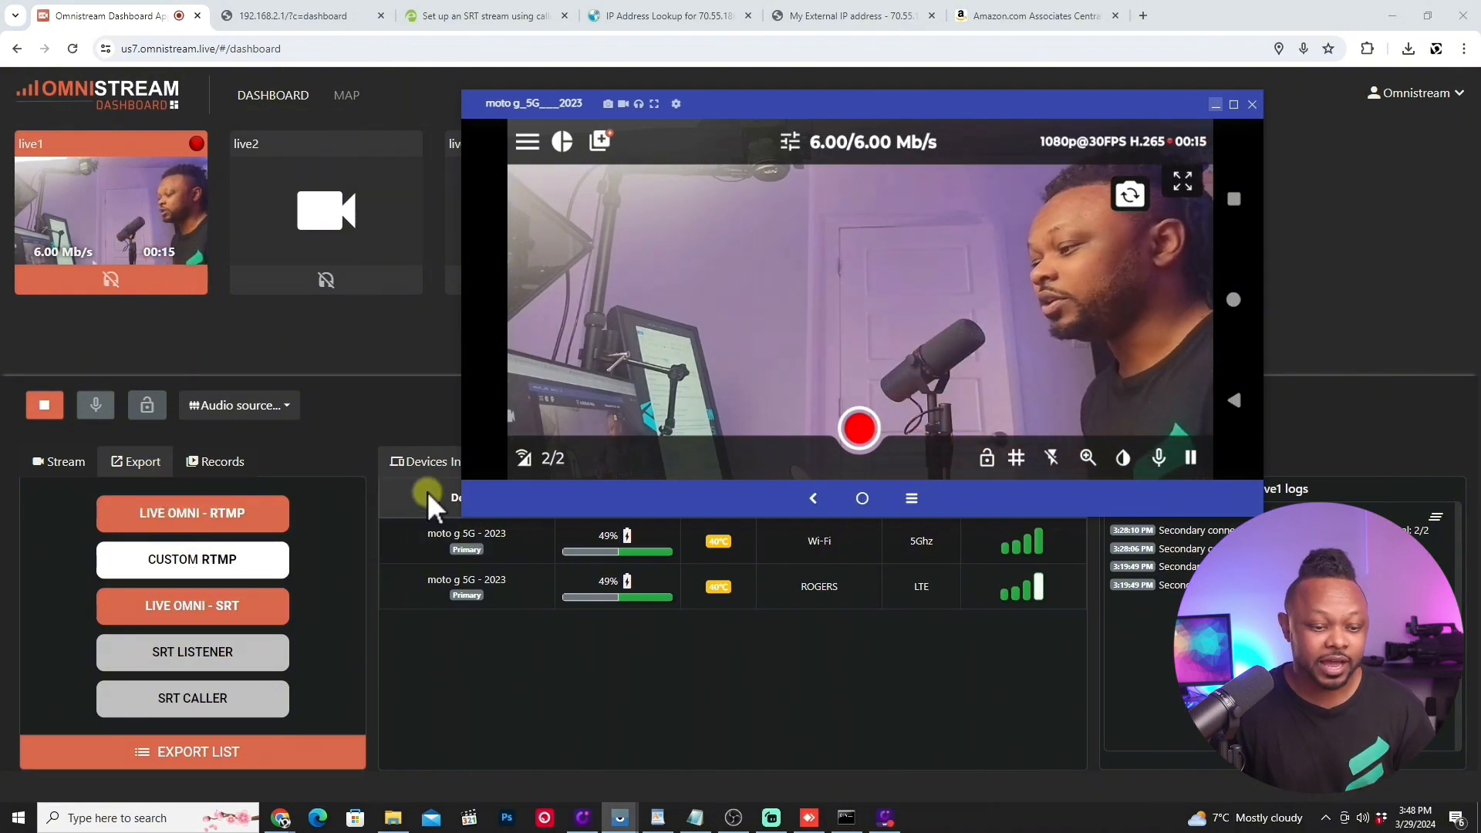
# Step: Look over the dashboard's available audio sources without choosing one, and view the live1 bitrate chart
pyautogui.click(281, 418)
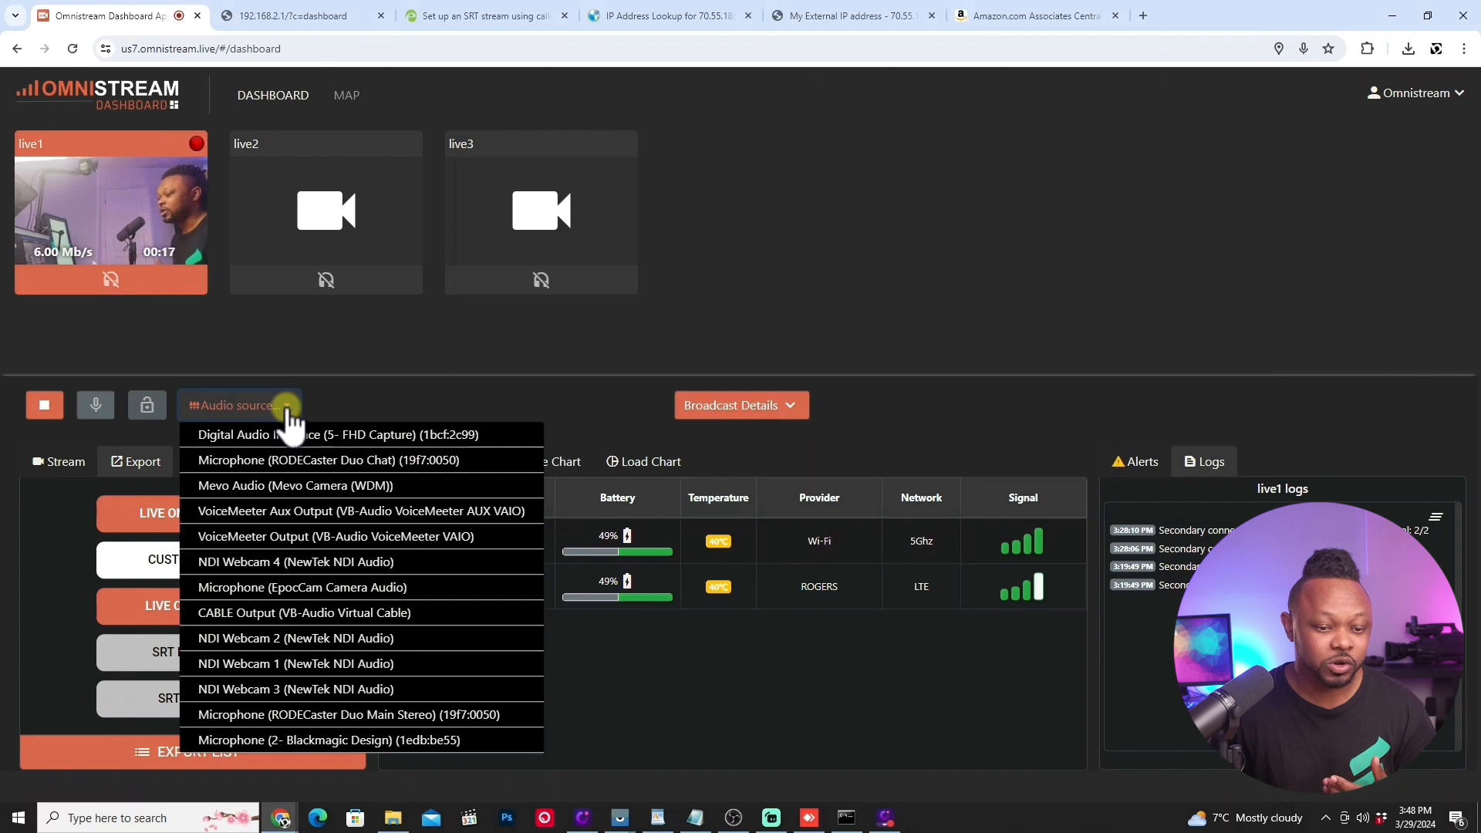
pyautogui.click(349, 347)
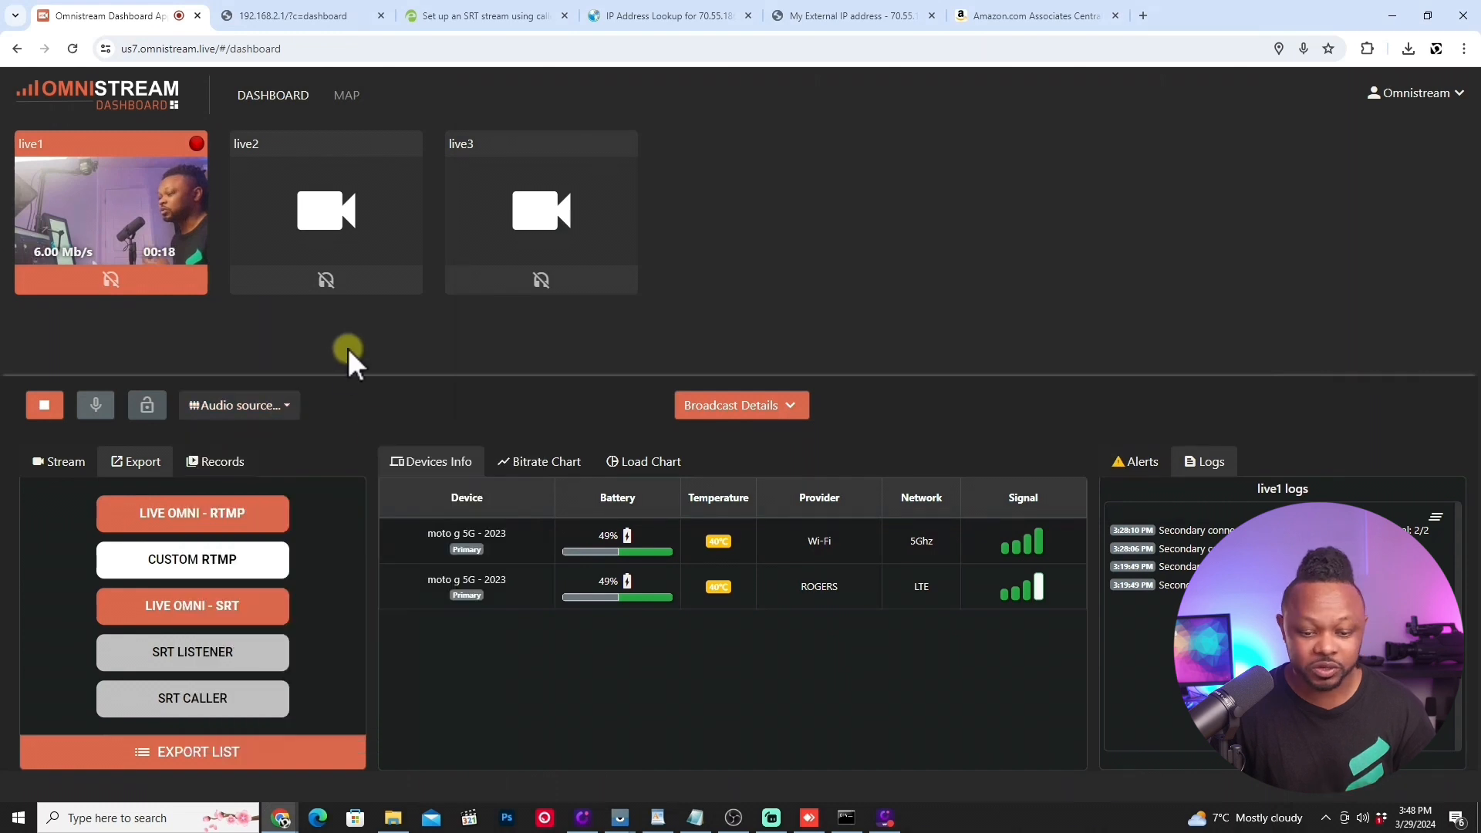
pyautogui.click(546, 467)
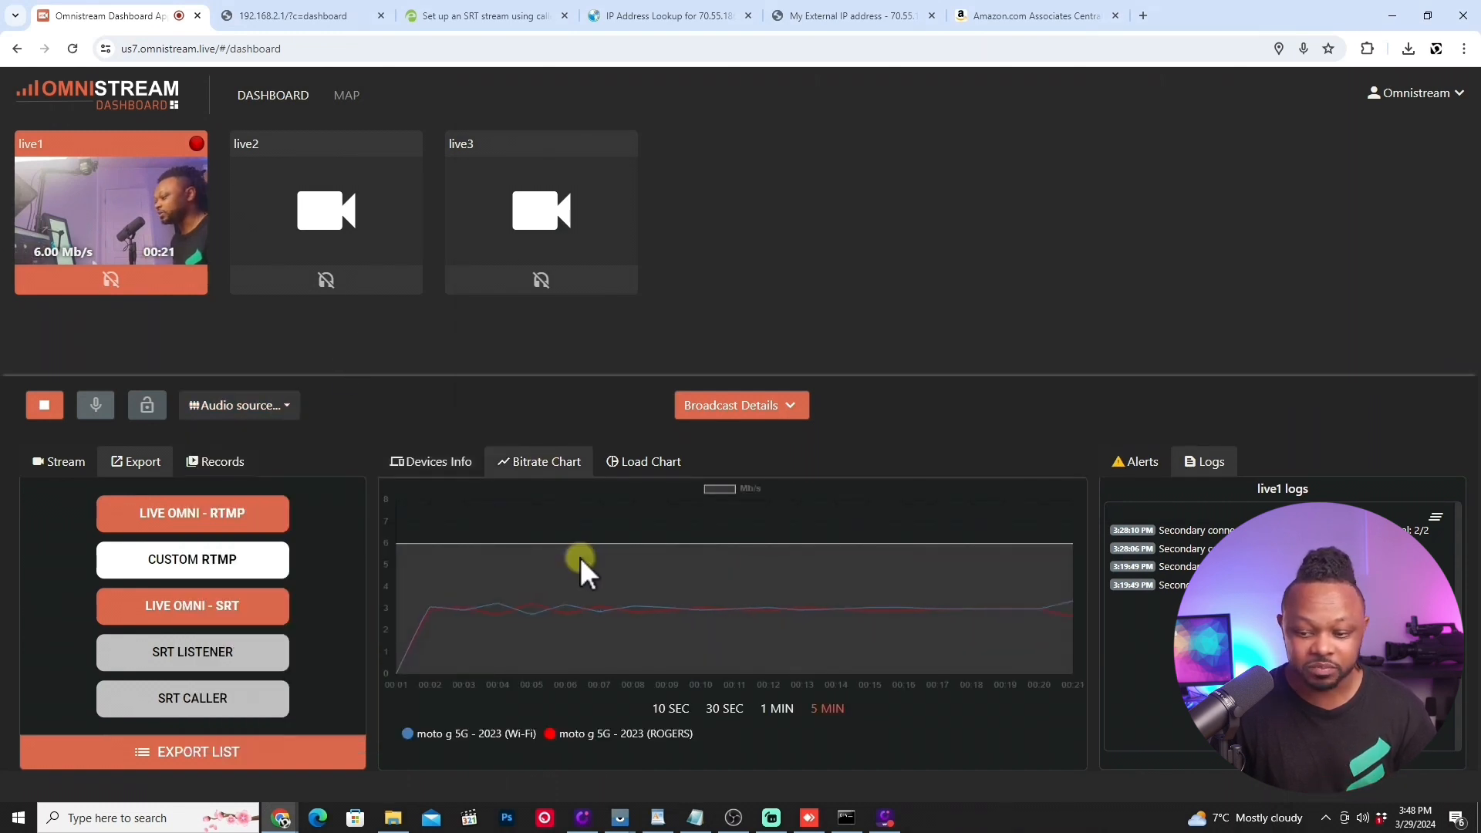